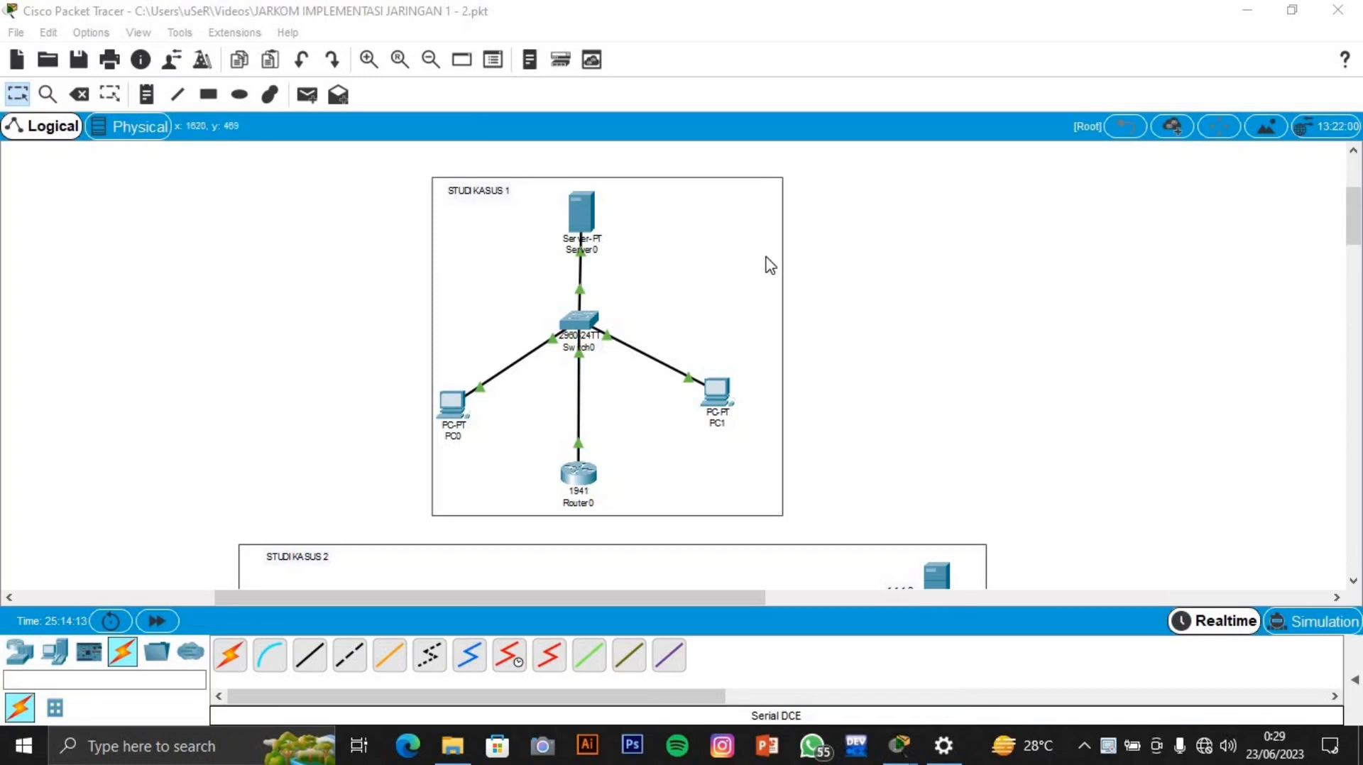
Step: Examine the STUDI KASUS 1 and STUDI KASUS 2 network topologies in the logical workspace
{"action": "scroll", "coordinate": [447, 284], "scroll_direction": "down", "scroll_amount": 5}
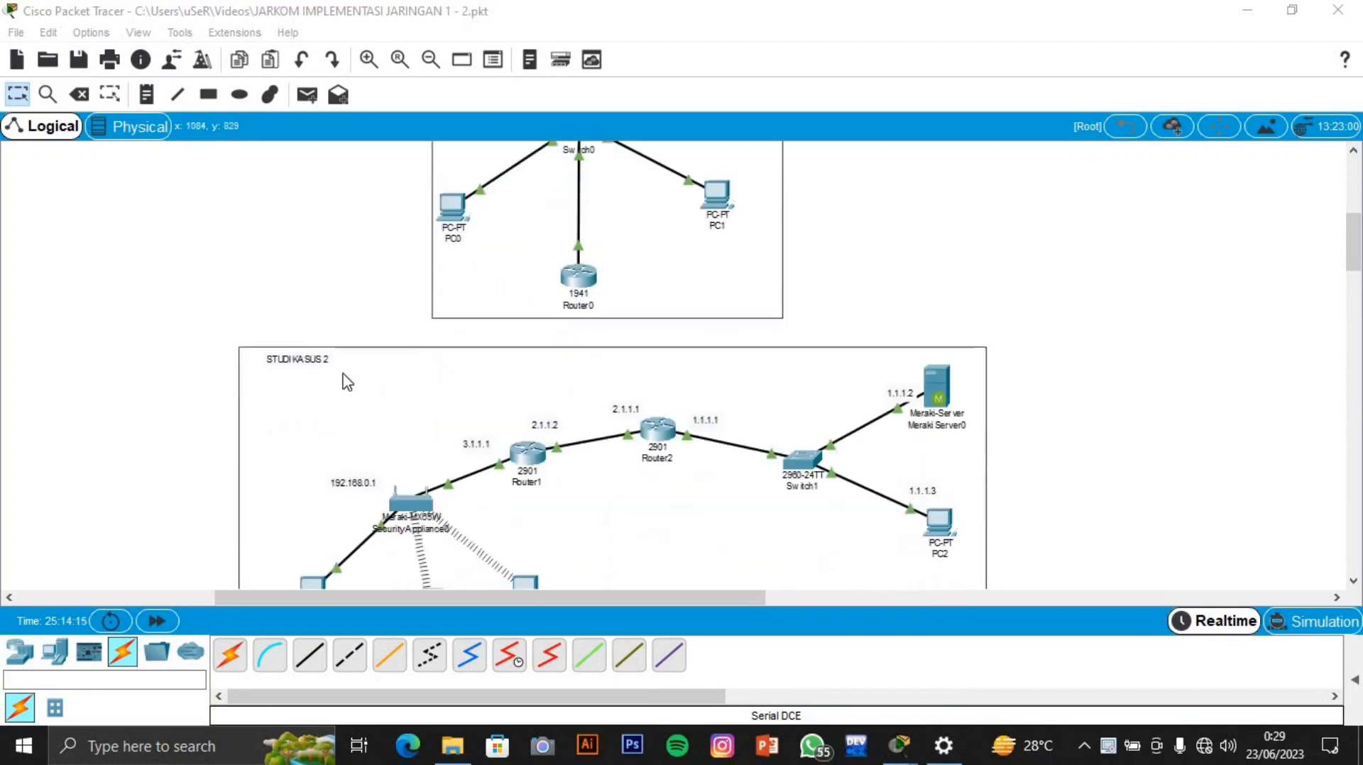
{"action": "scroll", "coordinate": [355, 334], "scroll_direction": "down", "scroll_amount": 2}
{"action": "scroll", "coordinate": [345, 351], "scroll_direction": "up", "scroll_amount": 7}
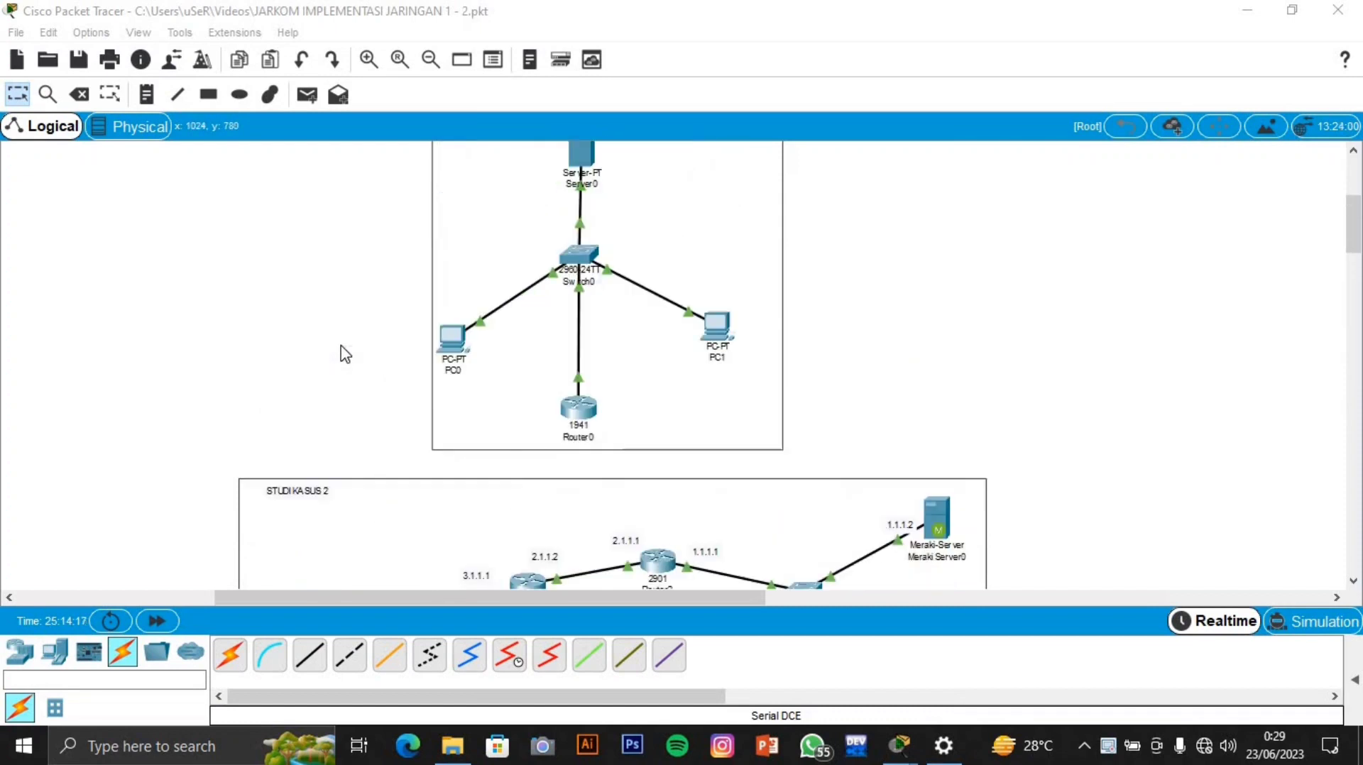
{"action": "scroll", "coordinate": [523, 340], "scroll_direction": "up", "scroll_amount": 2}
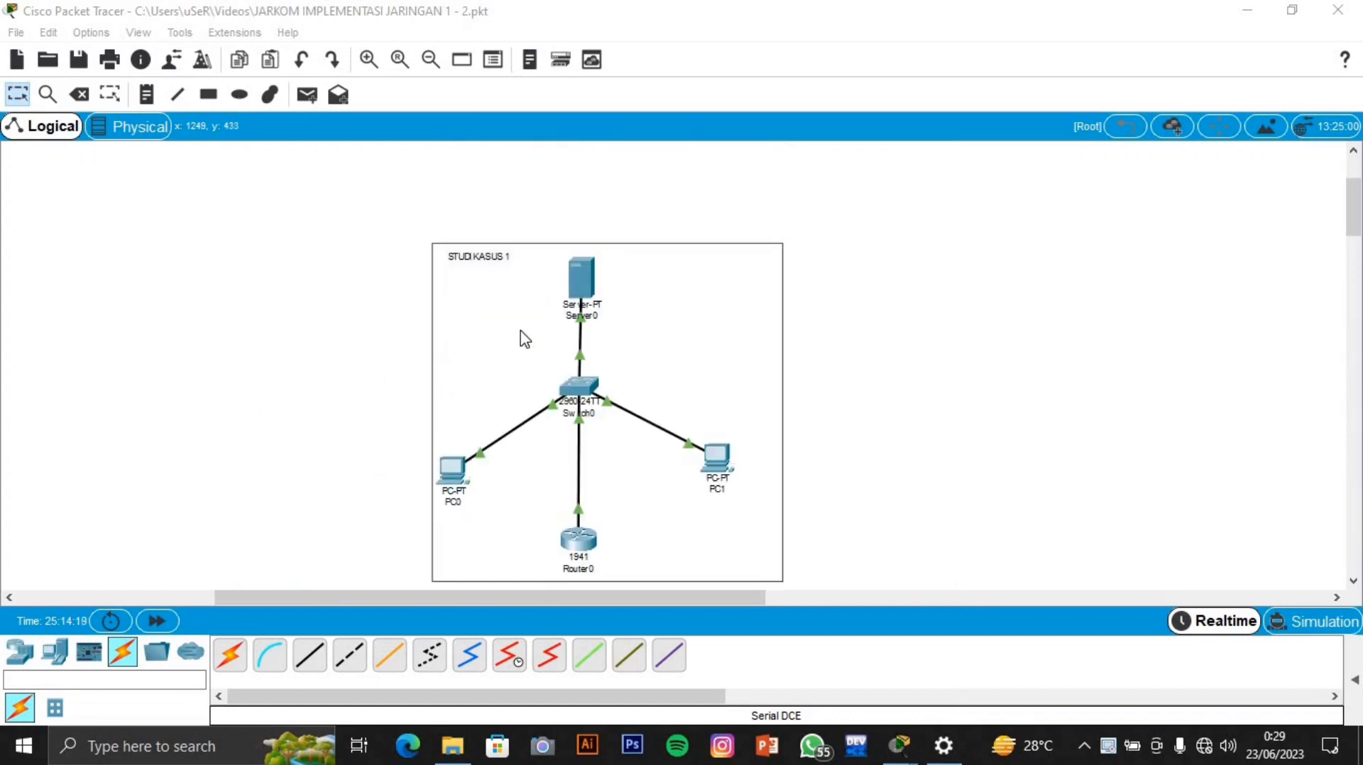
{"action": "scroll", "coordinate": [524, 339], "scroll_direction": "down", "scroll_amount": 2}
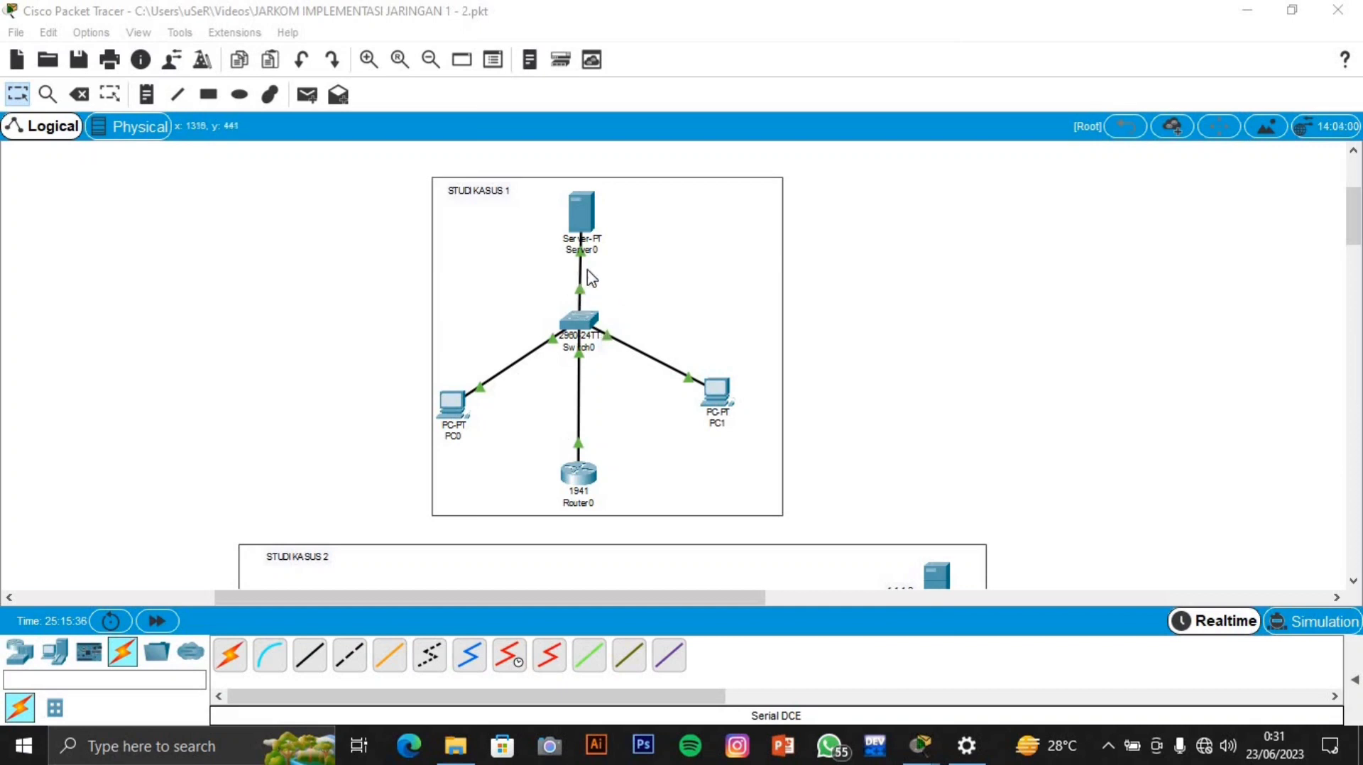
{"action": "scroll", "coordinate": [607, 273], "scroll_direction": "down", "scroll_amount": 4}
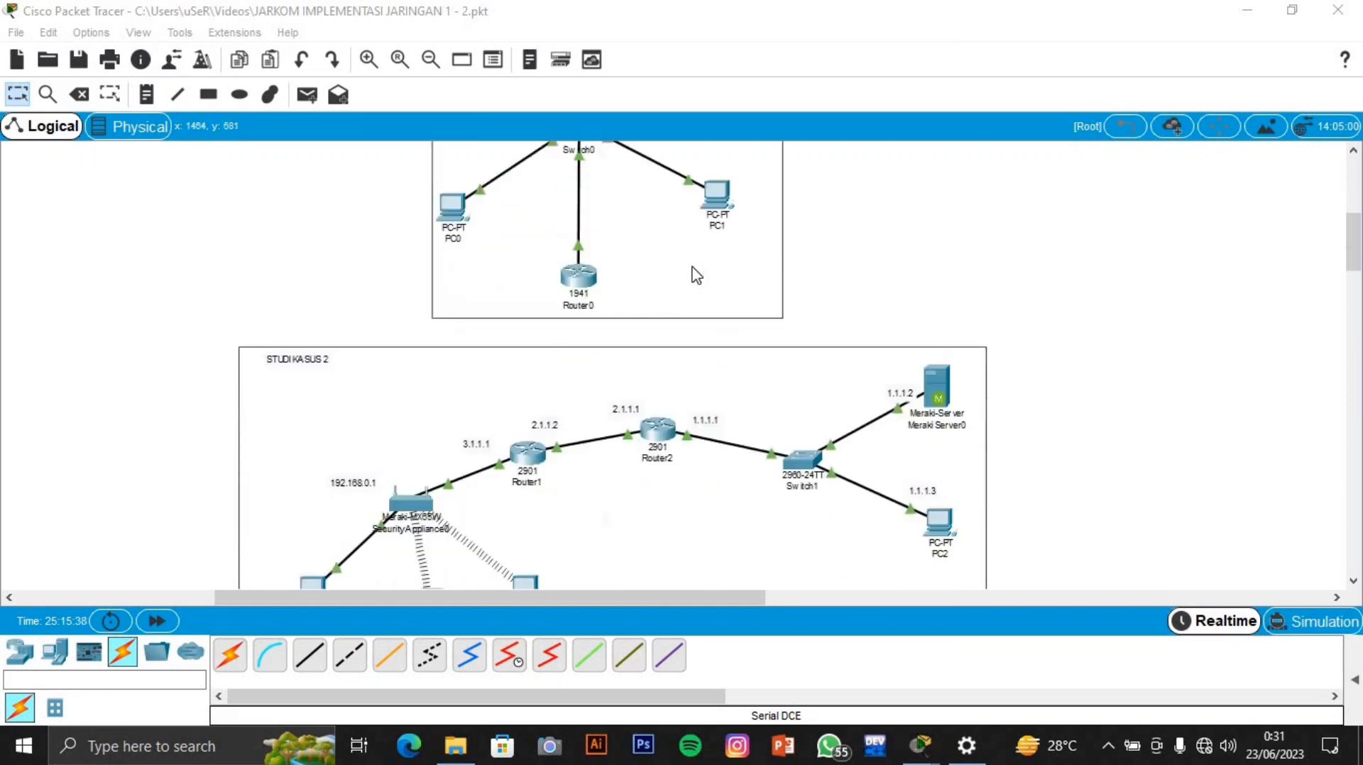
{"action": "scroll", "coordinate": [697, 274], "scroll_direction": "down", "scroll_amount": 1}
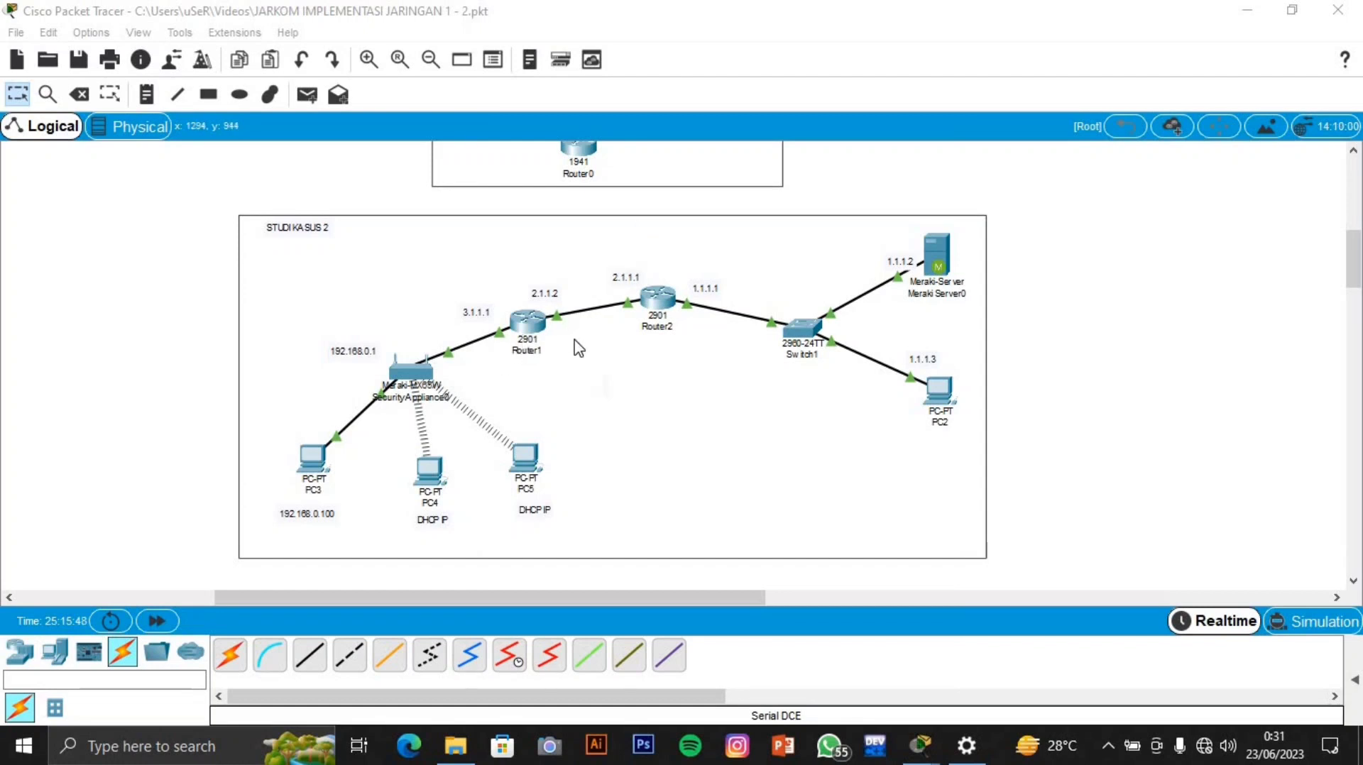
{"action": "scroll", "coordinate": [591, 328], "scroll_direction": "down", "scroll_amount": 1}
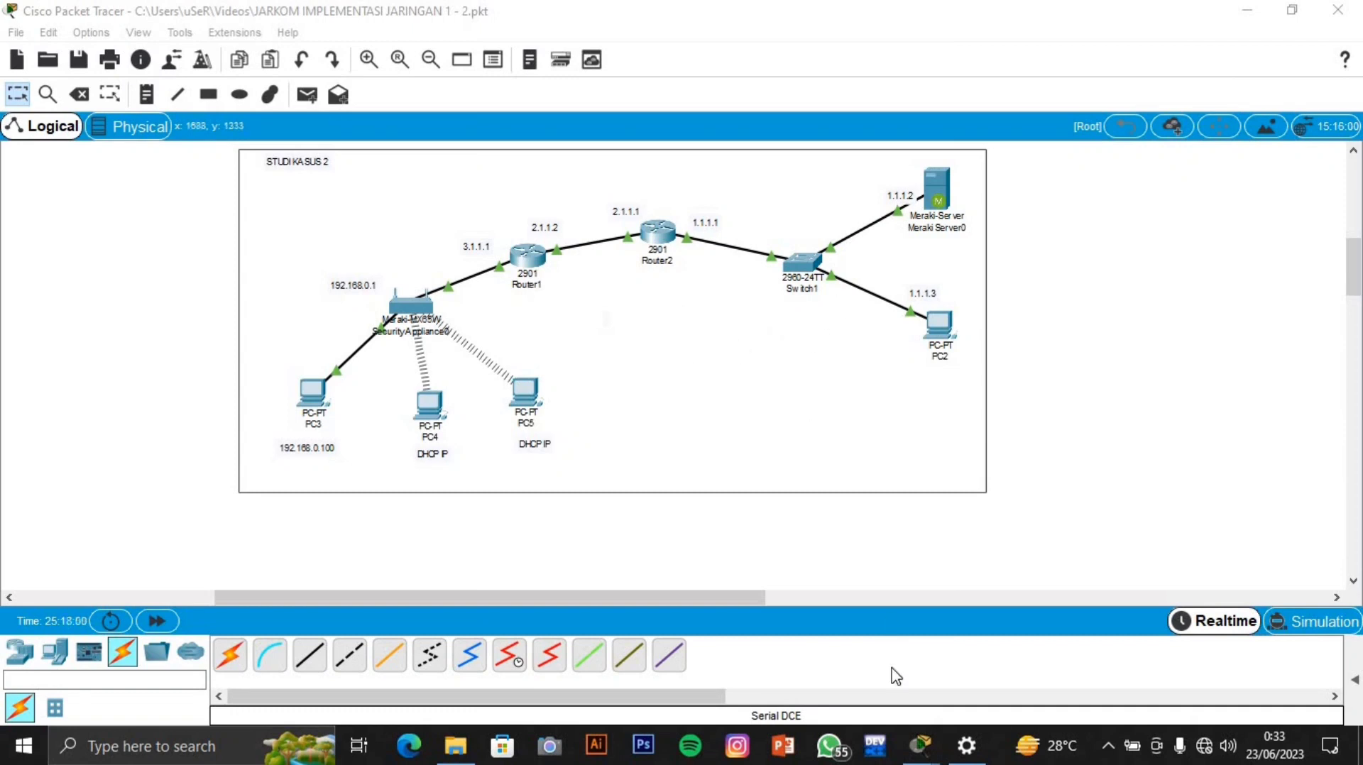
Step: Bring up the JARKOM IMPLEMENTASI 3 network file and examine the LANTAI 1 staff room topology around switch DSLT1
{"action": "mouse_move", "coordinate": [921, 746]}
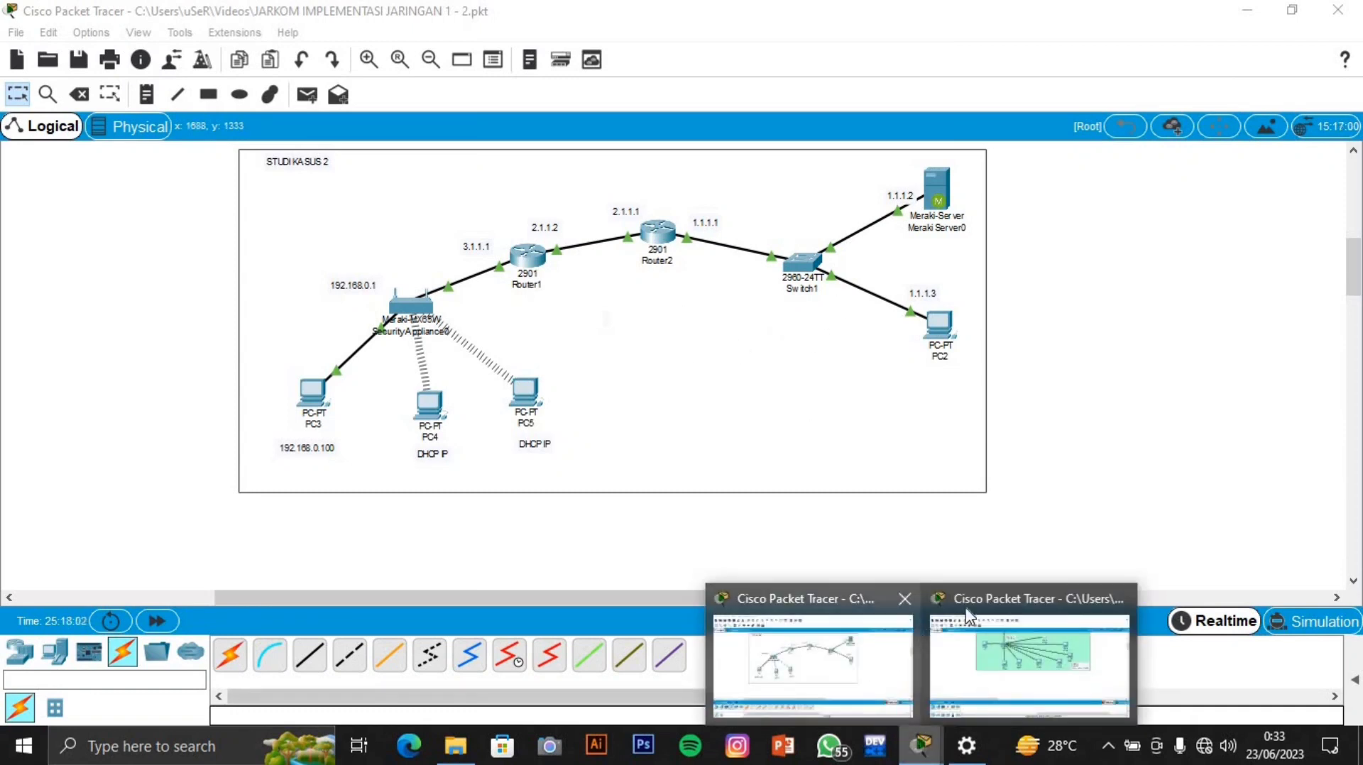
{"action": "left_click", "coordinate": [983, 634]}
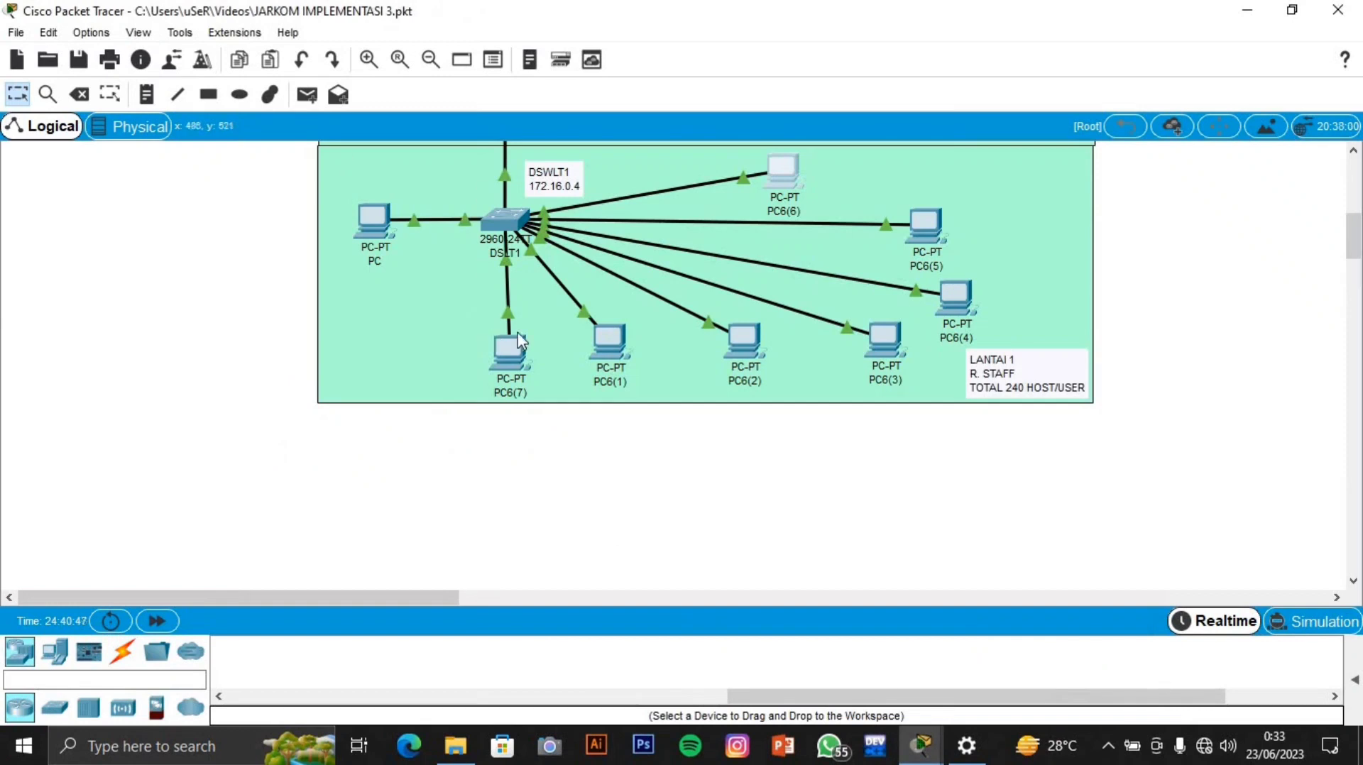
{"action": "scroll", "coordinate": [551, 337], "scroll_direction": "up", "scroll_amount": 1}
{"action": "scroll", "coordinate": [703, 238], "scroll_direction": "up", "scroll_amount": 1}
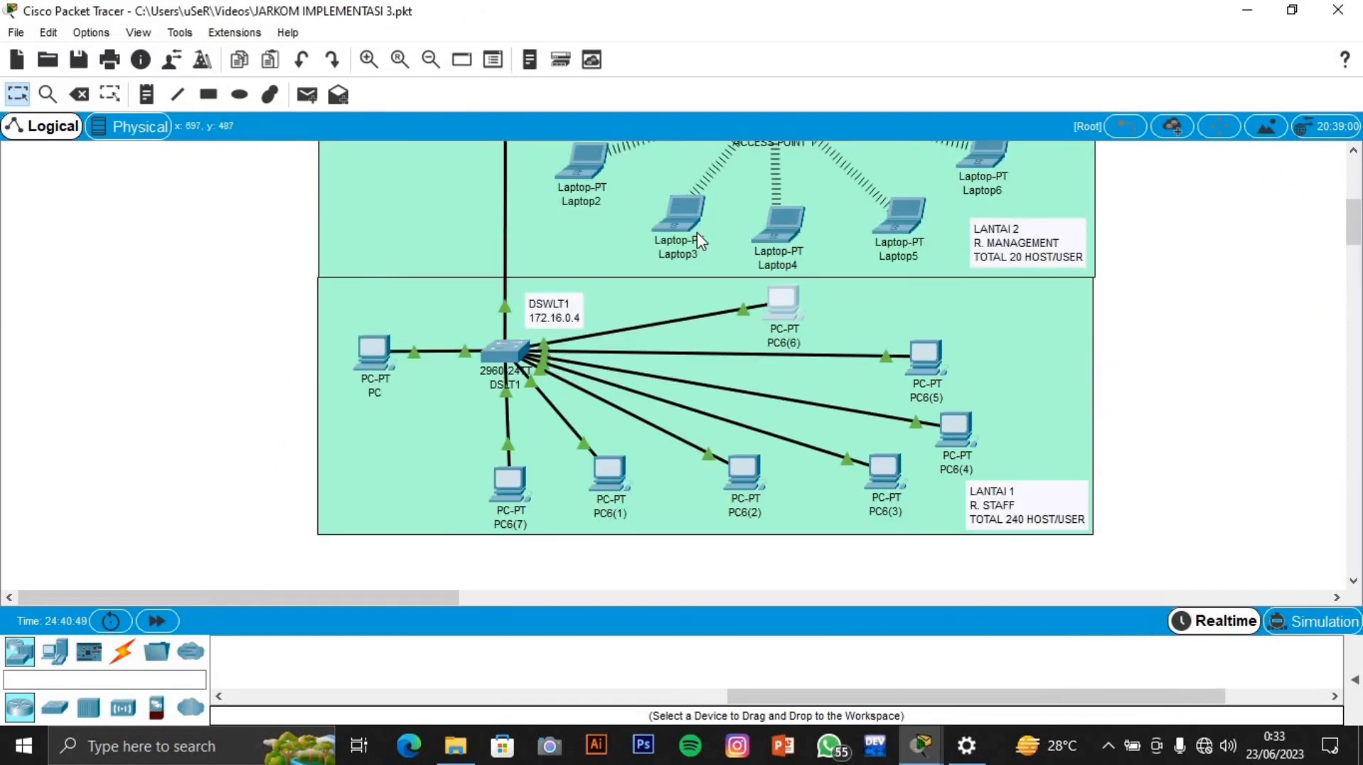
{"action": "scroll", "coordinate": [699, 242], "scroll_direction": "up", "scroll_amount": 1}
{"action": "scroll", "coordinate": [699, 241], "scroll_direction": "down", "scroll_amount": 2}
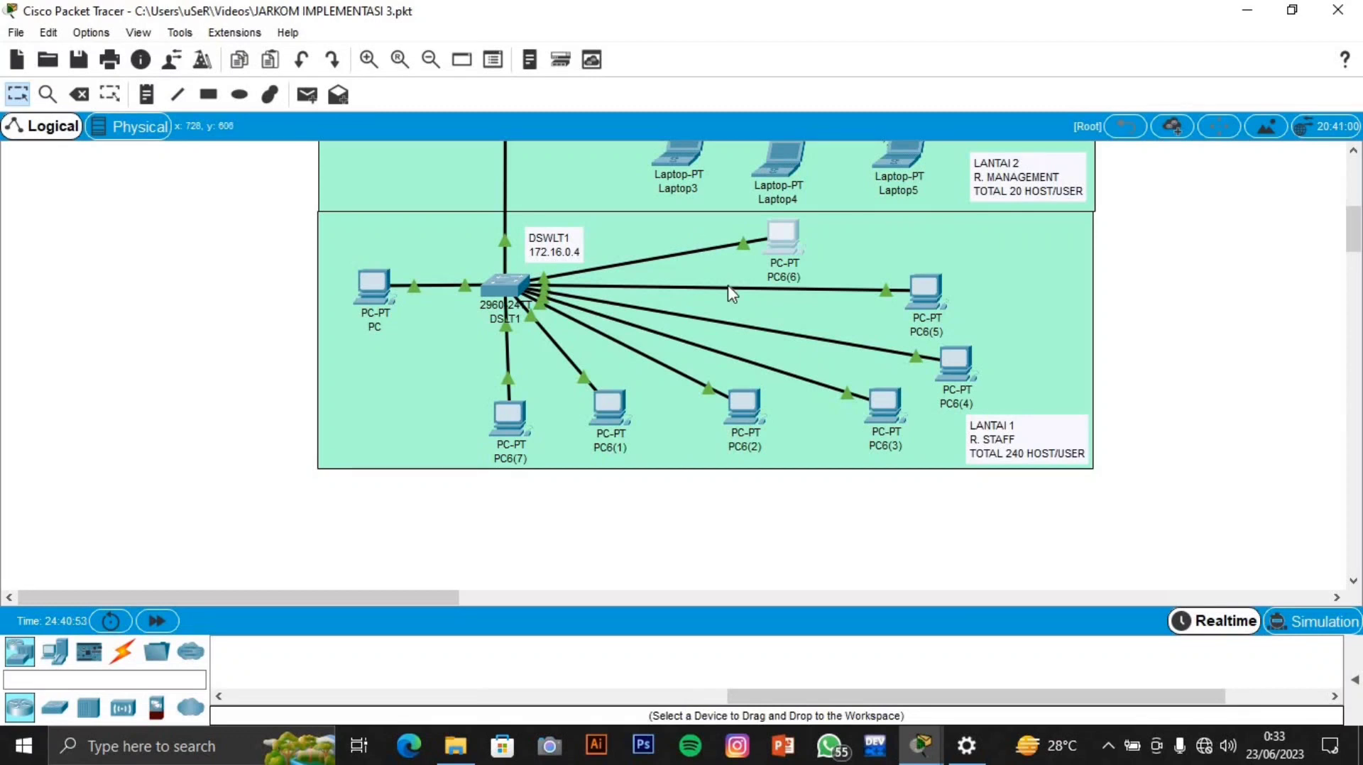
{"action": "mouse_move", "coordinate": [731, 294]}
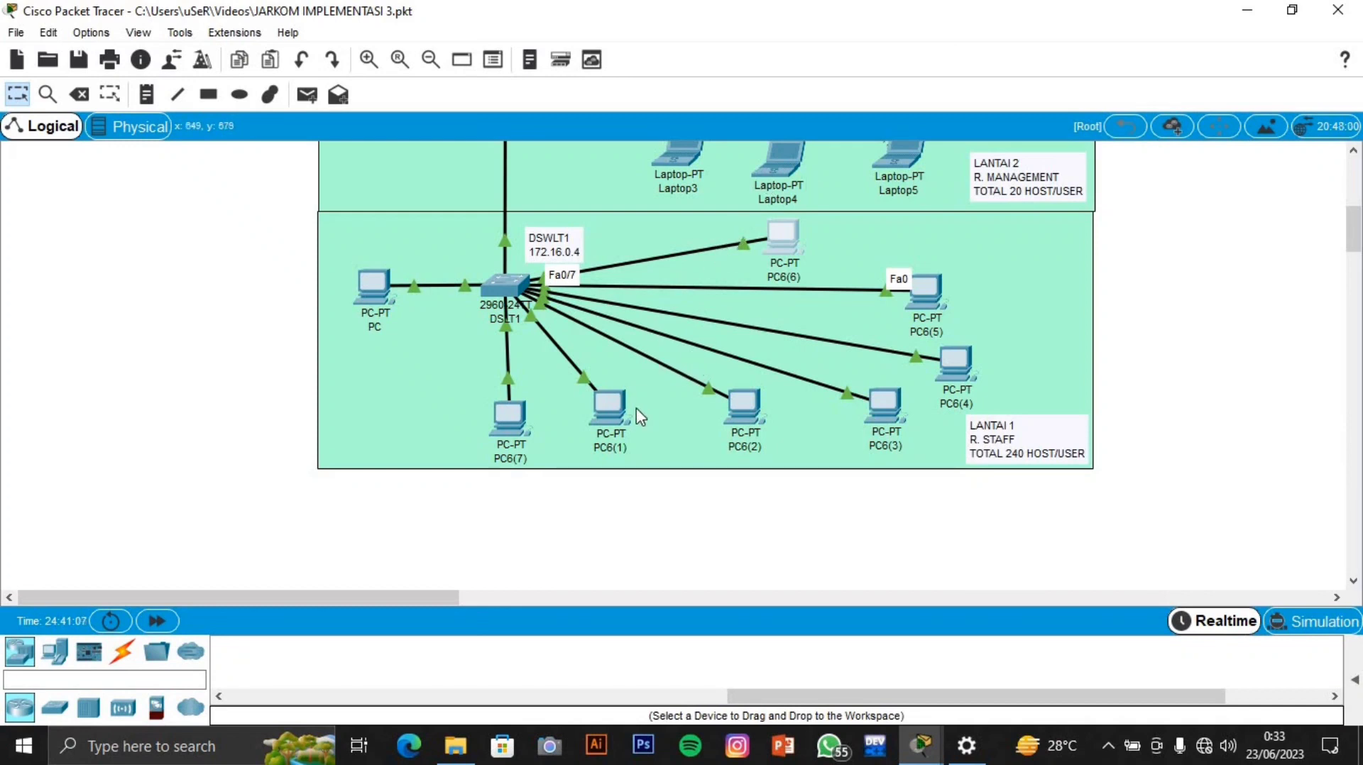
Step: Examine the LANTAI 2 management room and LANTAI 3 server room topologies, including their switches, access point and servers
{"action": "scroll", "coordinate": [633, 402], "scroll_direction": "up", "scroll_amount": 1}
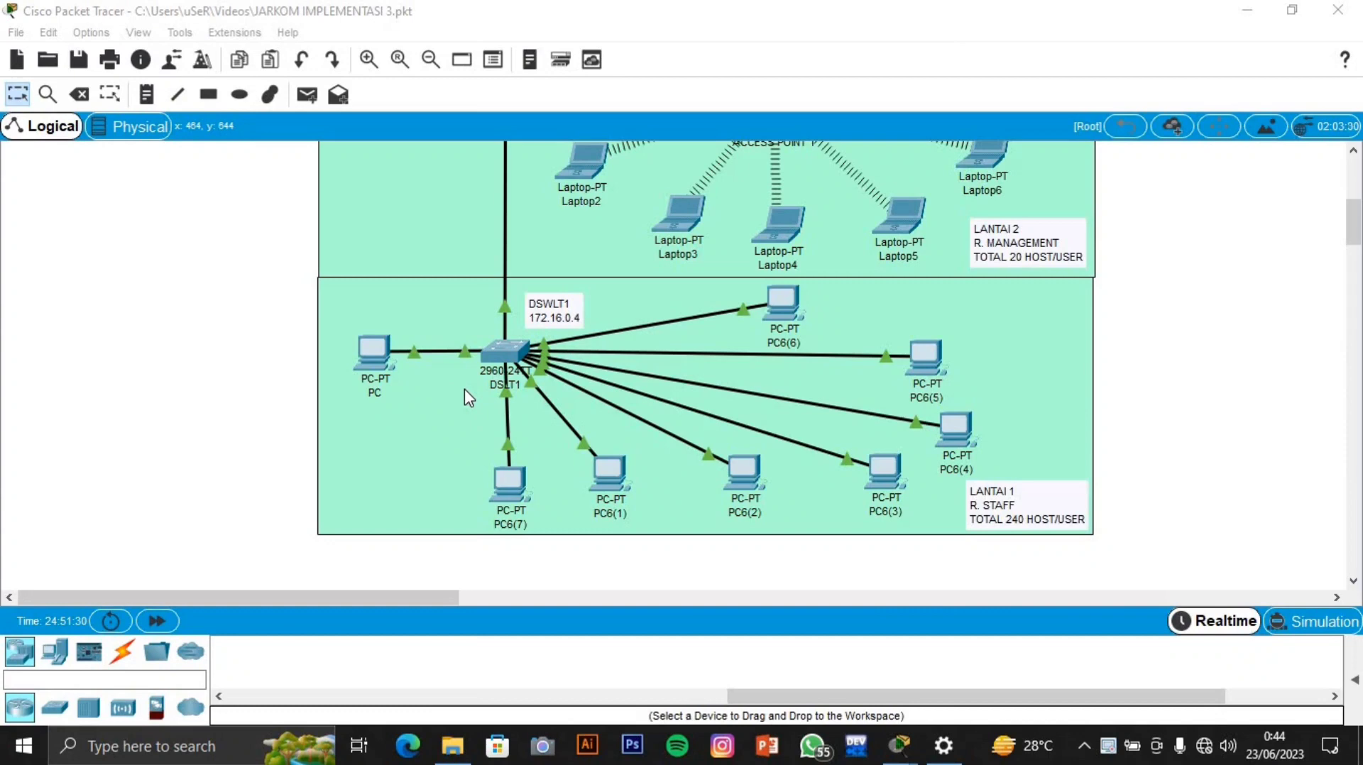
{"action": "scroll", "coordinate": [491, 344], "scroll_direction": "up", "scroll_amount": 5}
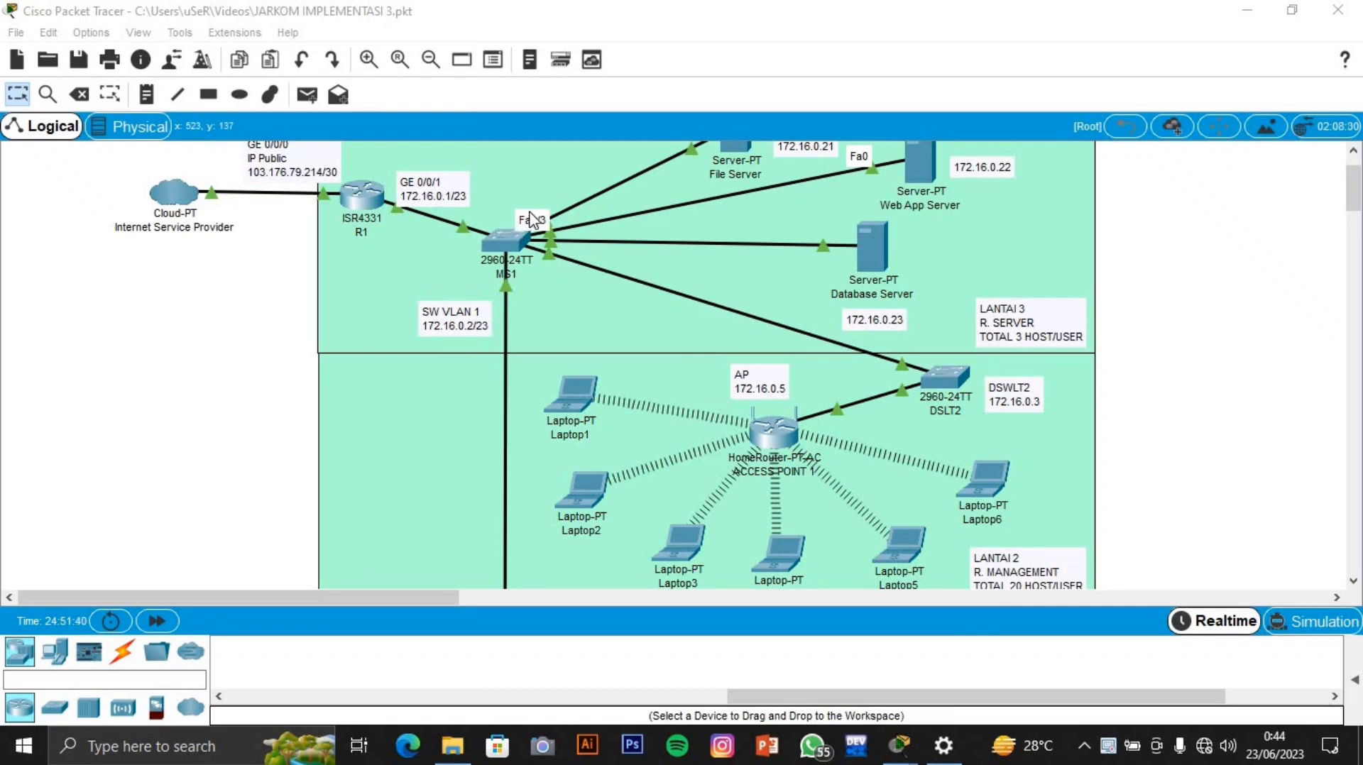
{"action": "scroll", "coordinate": [474, 250], "scroll_direction": "down", "scroll_amount": 2}
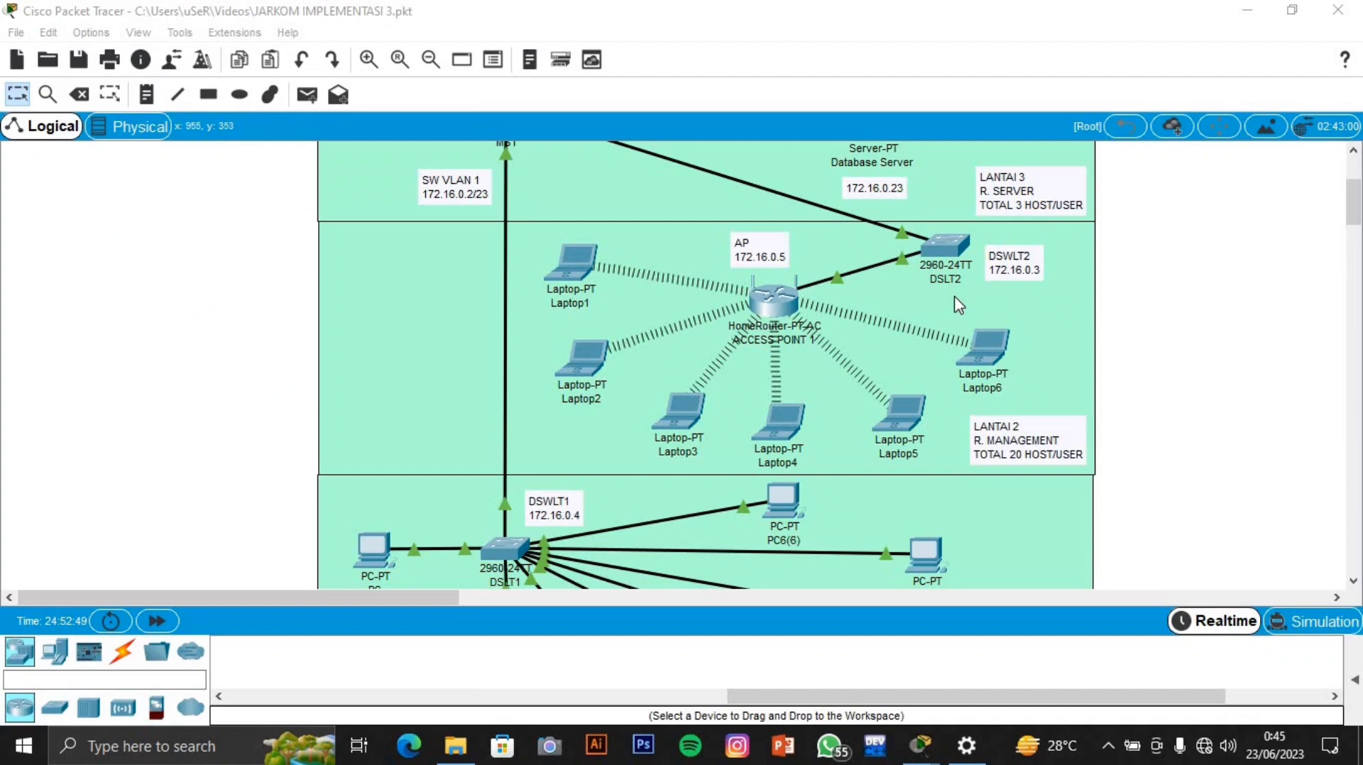
{"action": "scroll", "coordinate": [899, 332], "scroll_direction": "up", "scroll_amount": 1}
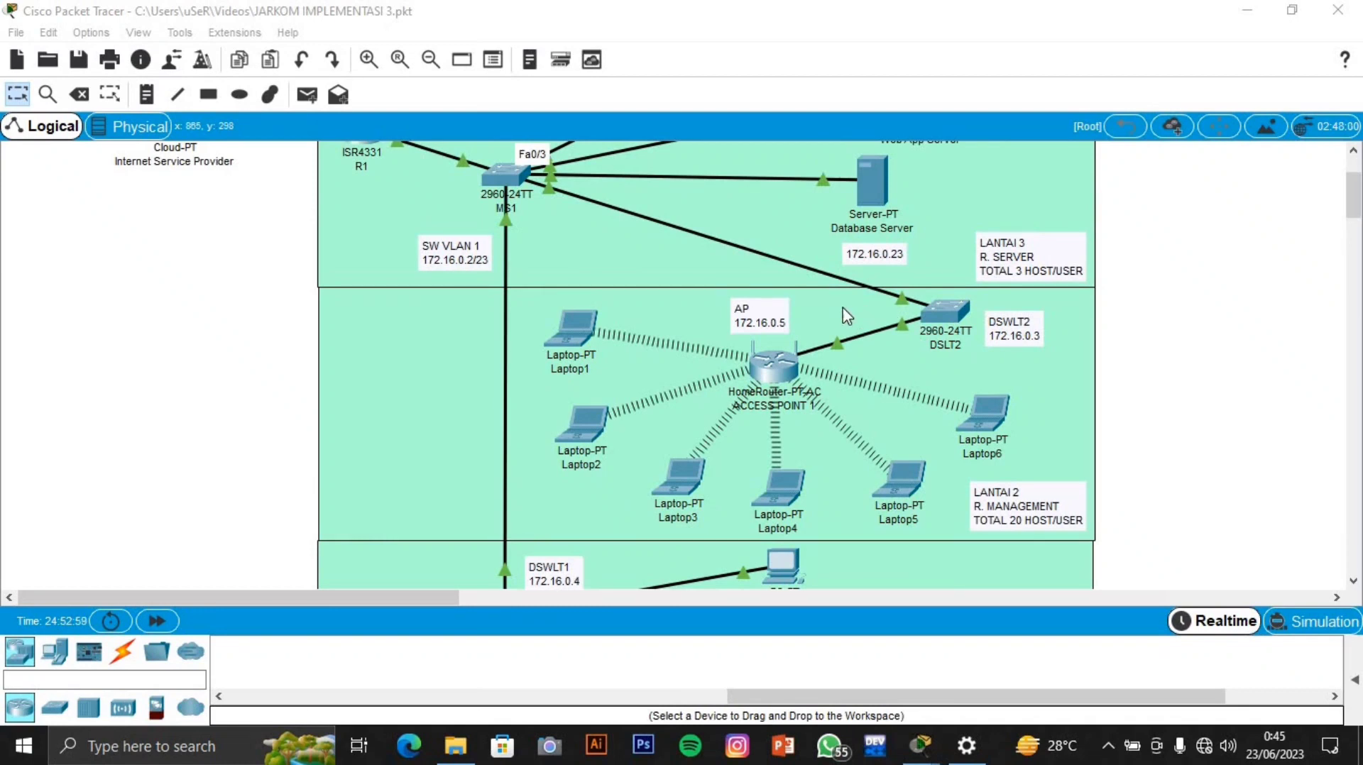
{"action": "scroll", "coordinate": [781, 299], "scroll_direction": "up", "scroll_amount": 2}
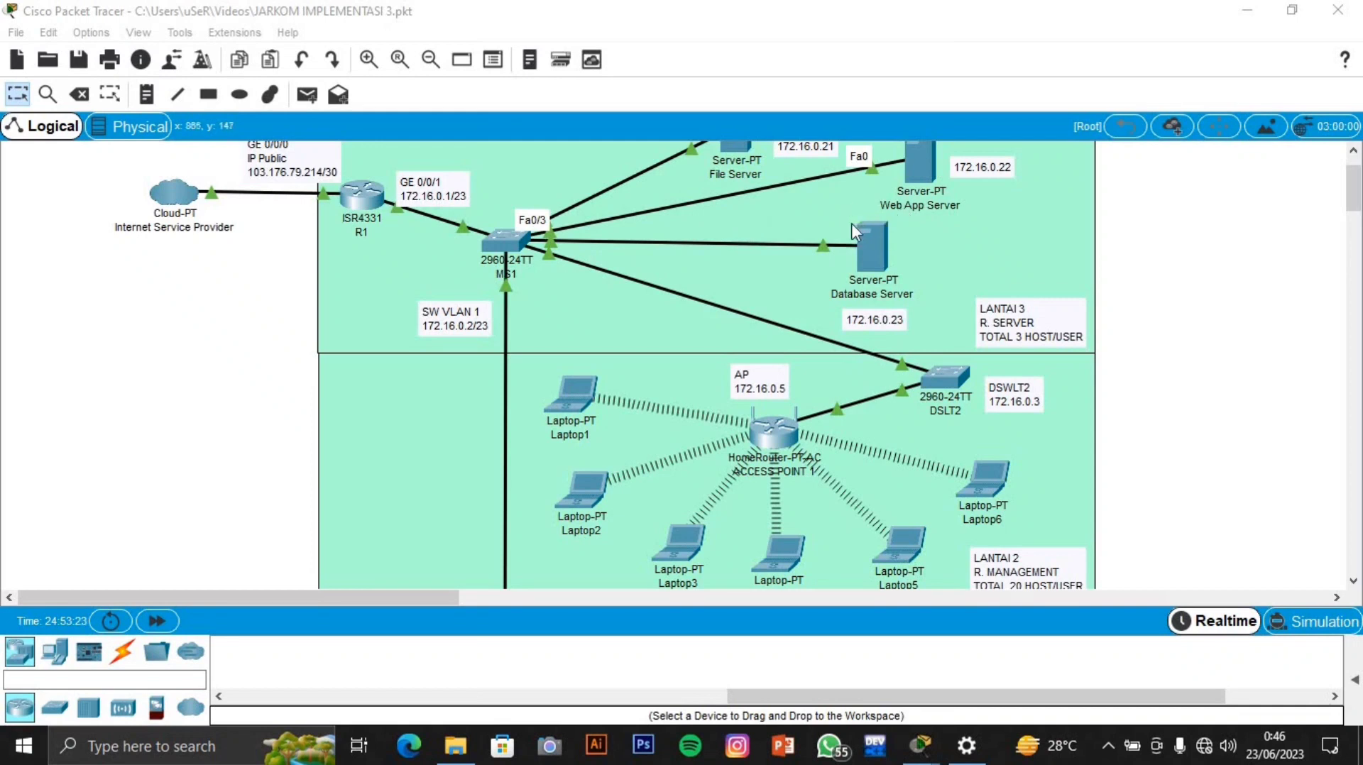
{"action": "scroll", "coordinate": [852, 226], "scroll_direction": "up", "scroll_amount": 1}
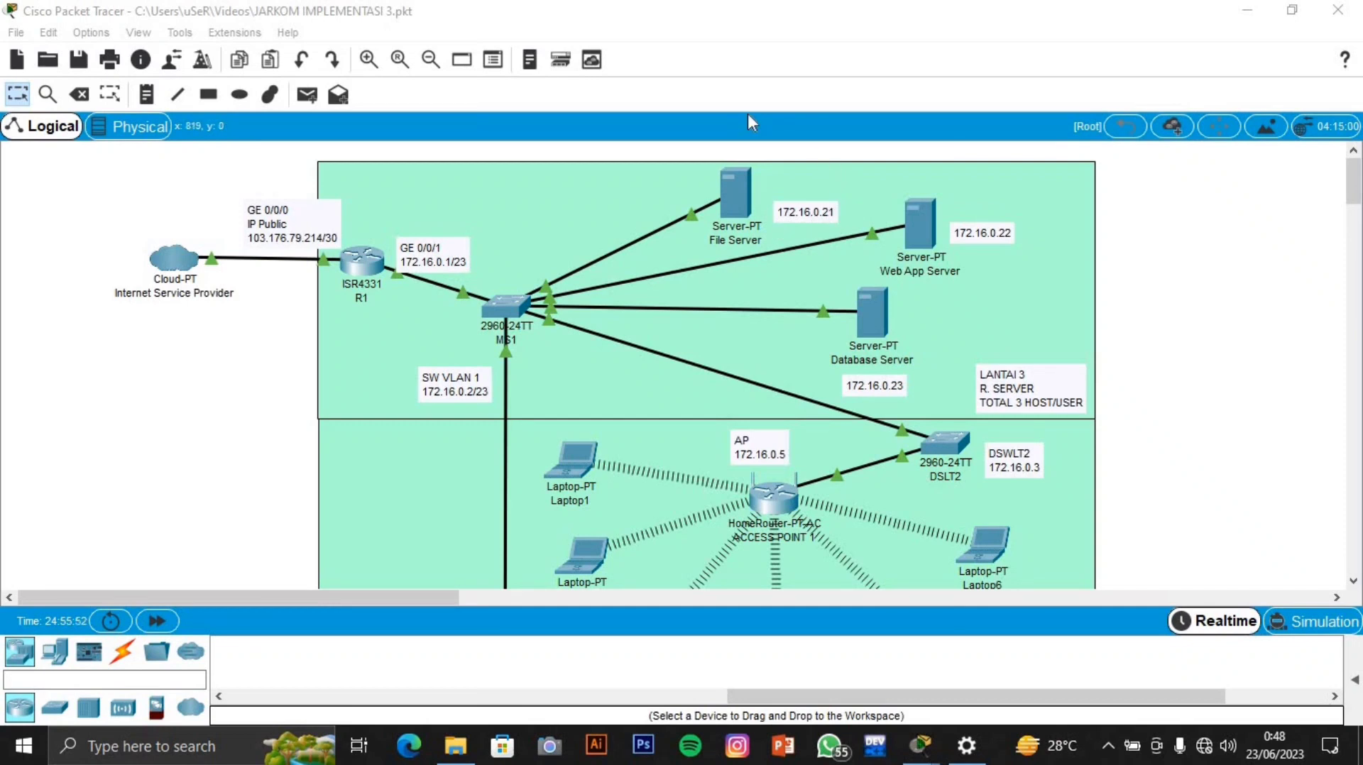
Step: Review the File Server's IP configuration against the topology, covering its subnet mask, default gateway and DNS server, and close its window
{"action": "left_click", "coordinate": [737, 201]}
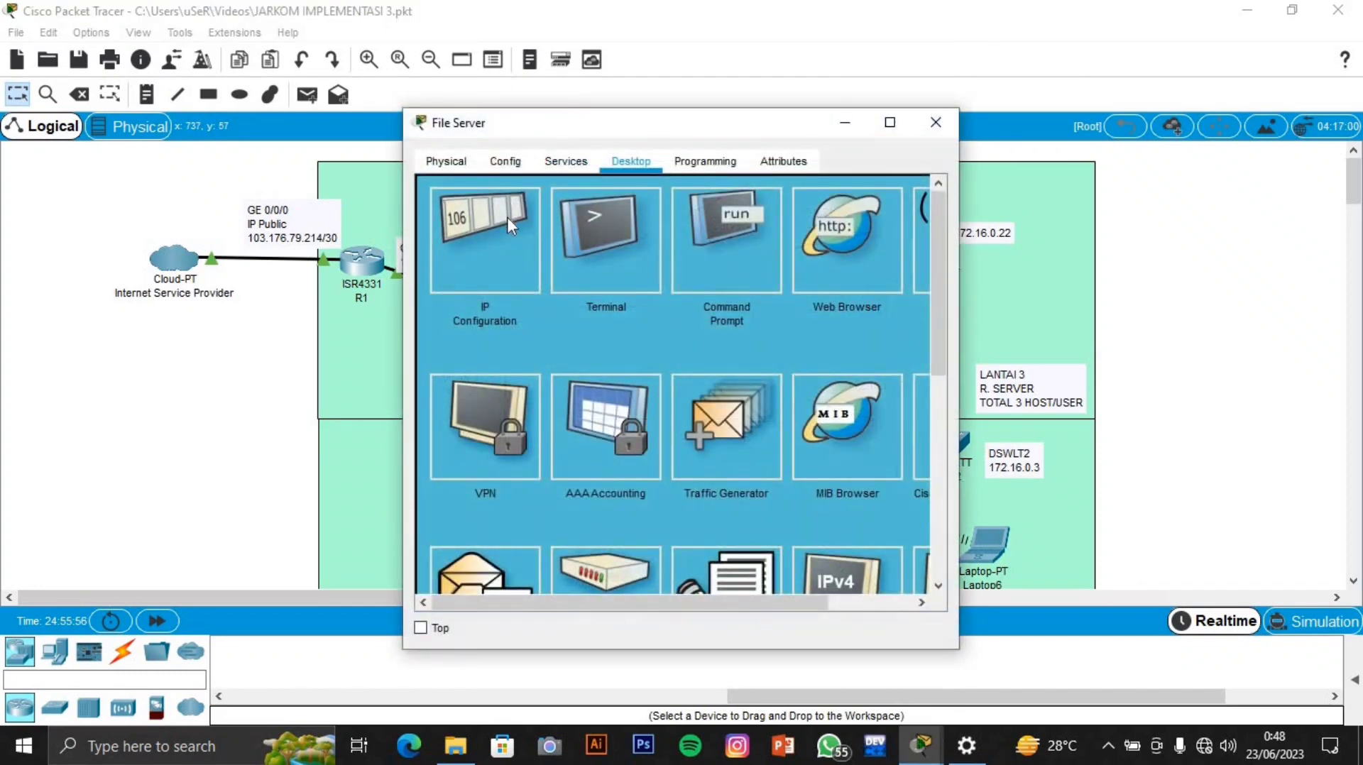
{"action": "left_click", "coordinate": [507, 217]}
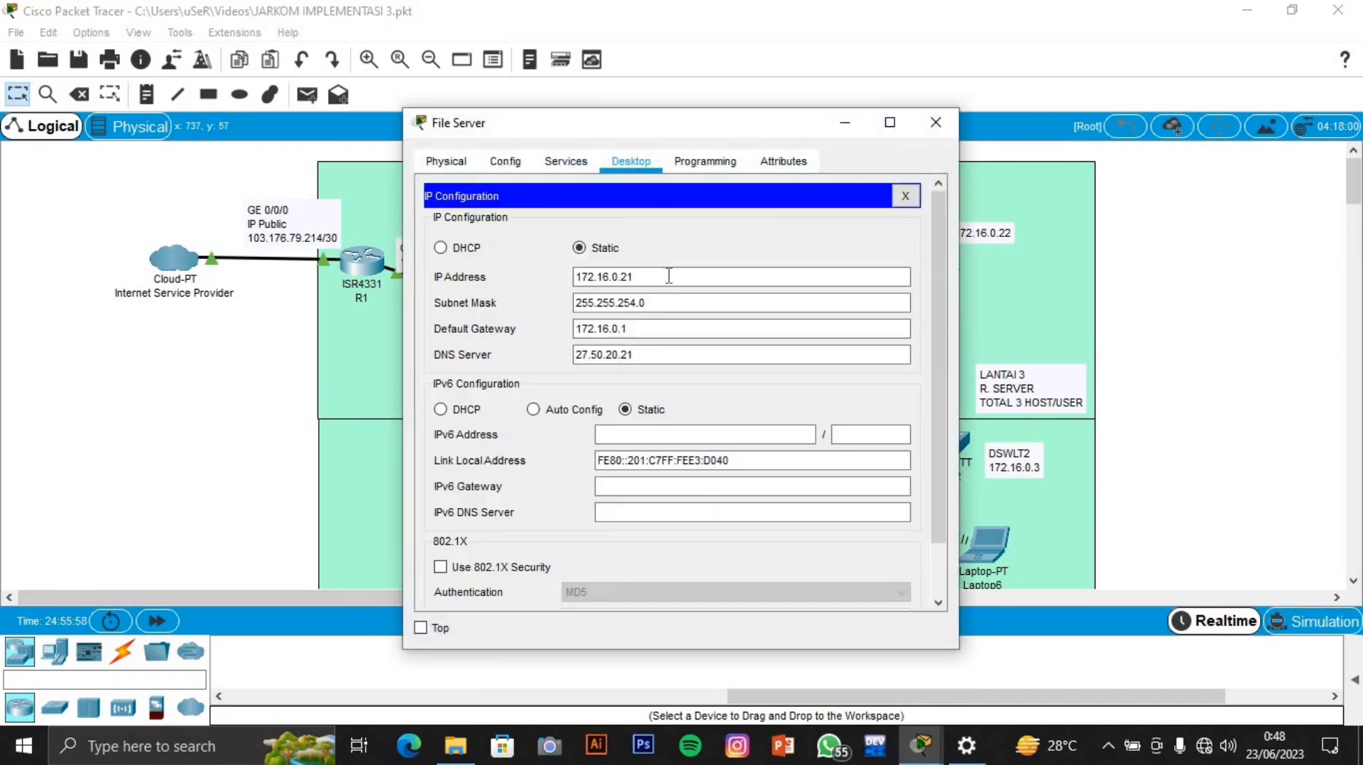
{"action": "left_click_drag", "start_coordinate": [652, 123], "coordinate": [815, 117]}
{"action": "left_click_drag", "start_coordinate": [1168, 107], "coordinate": [1170, 105]}
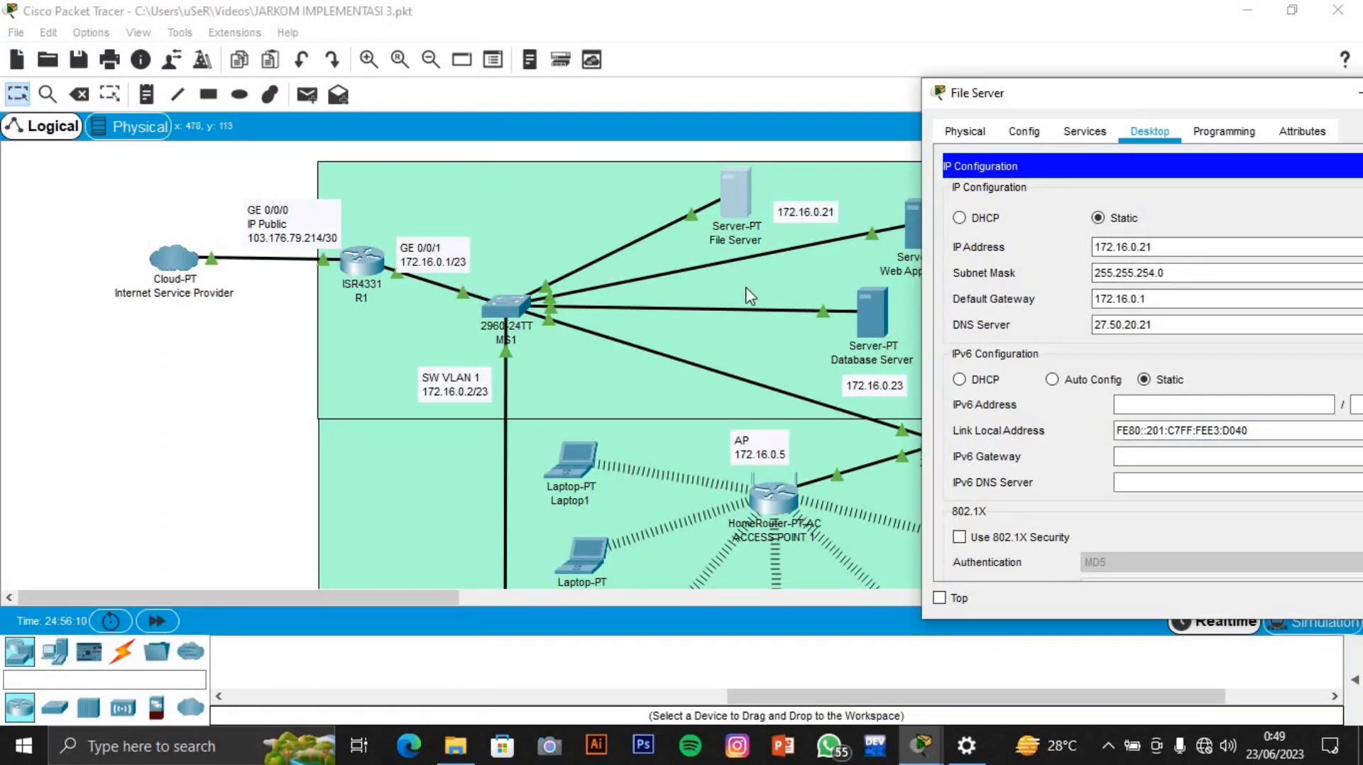
{"action": "left_click", "coordinate": [1179, 274]}
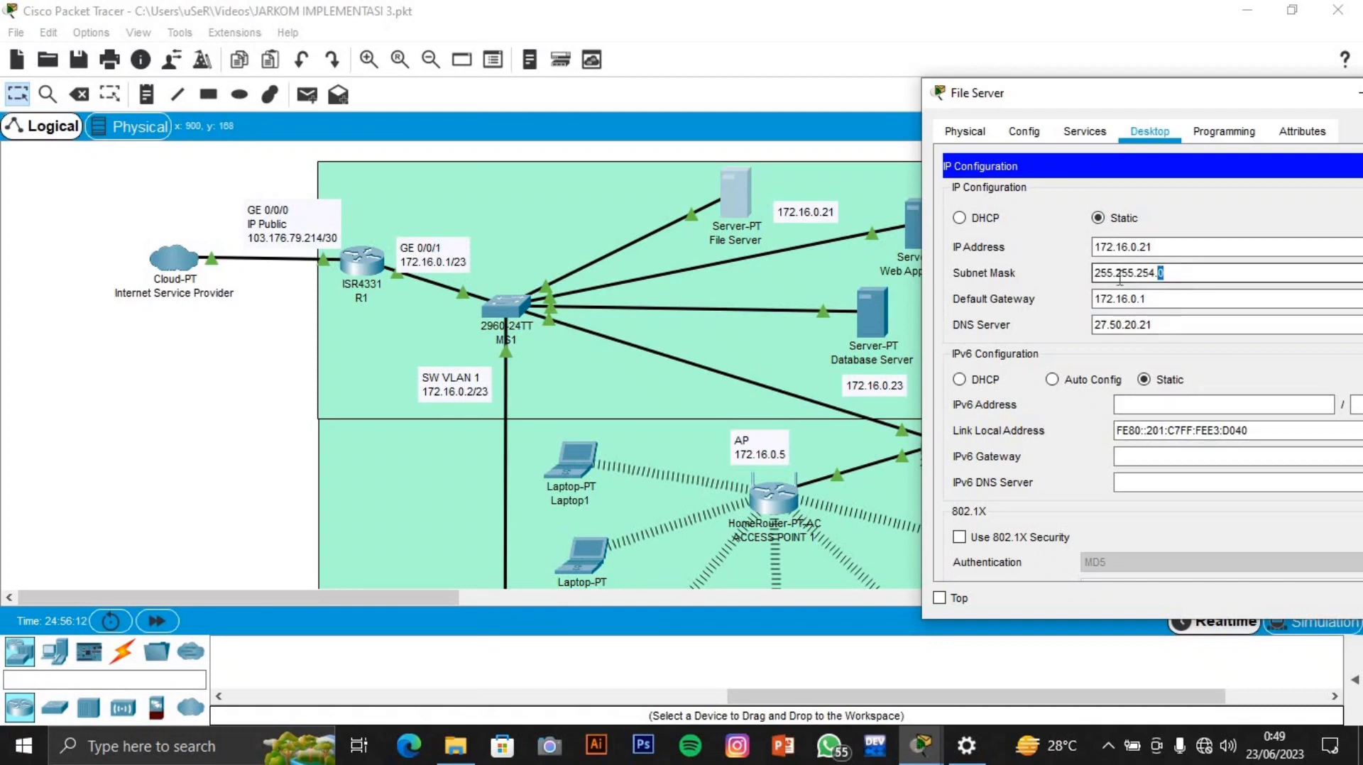
{"action": "key", "text": "shift+Left"}
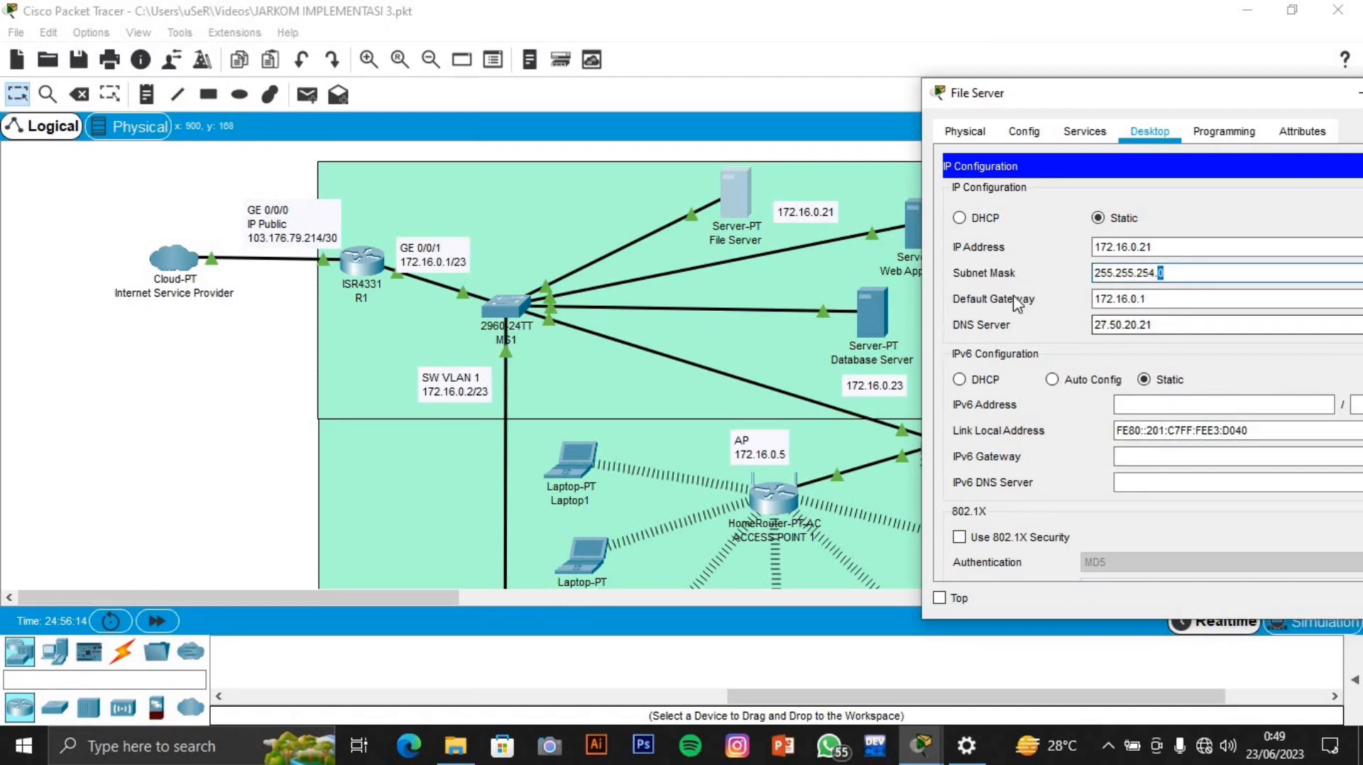
{"action": "left_click", "coordinate": [1170, 302]}
{"action": "left_click_drag", "start_coordinate": [1170, 302], "coordinate": [1086, 305]}
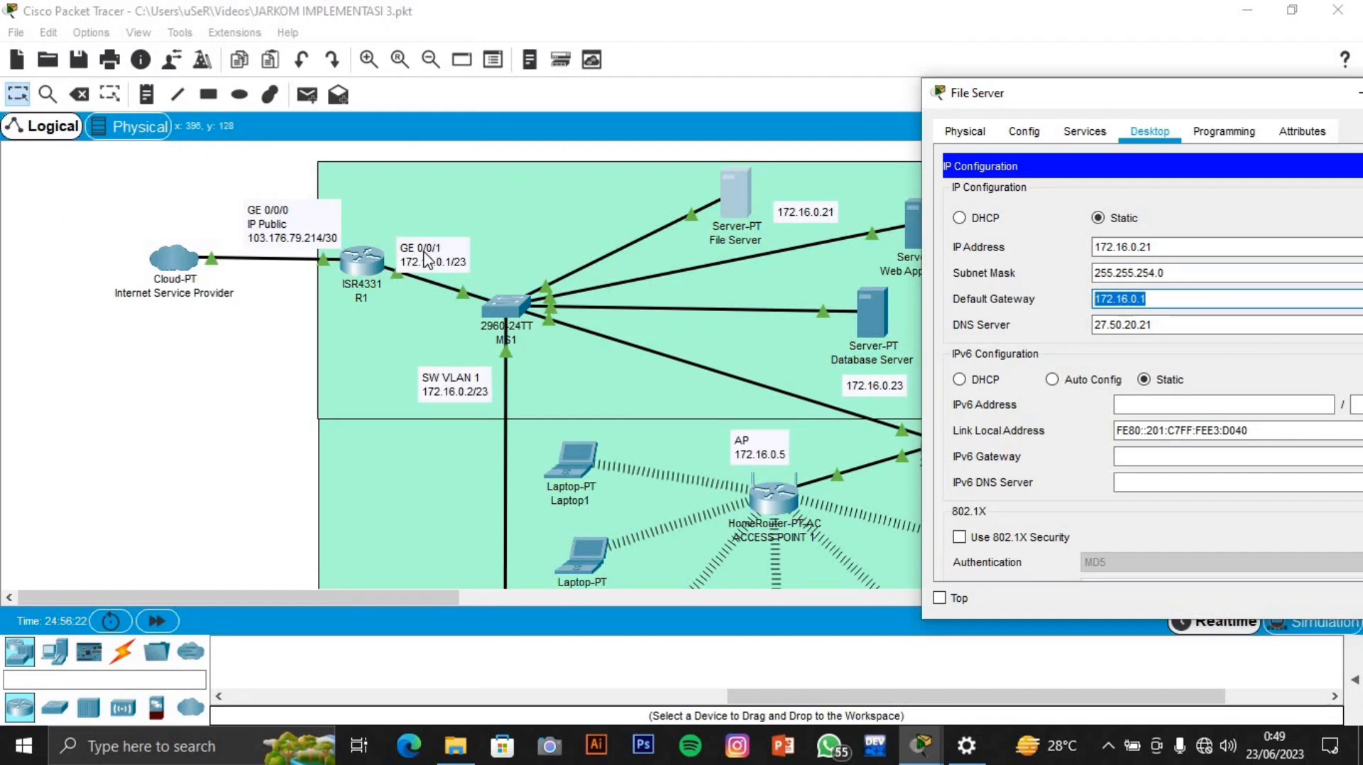
{"action": "left_click", "coordinate": [1158, 300]}
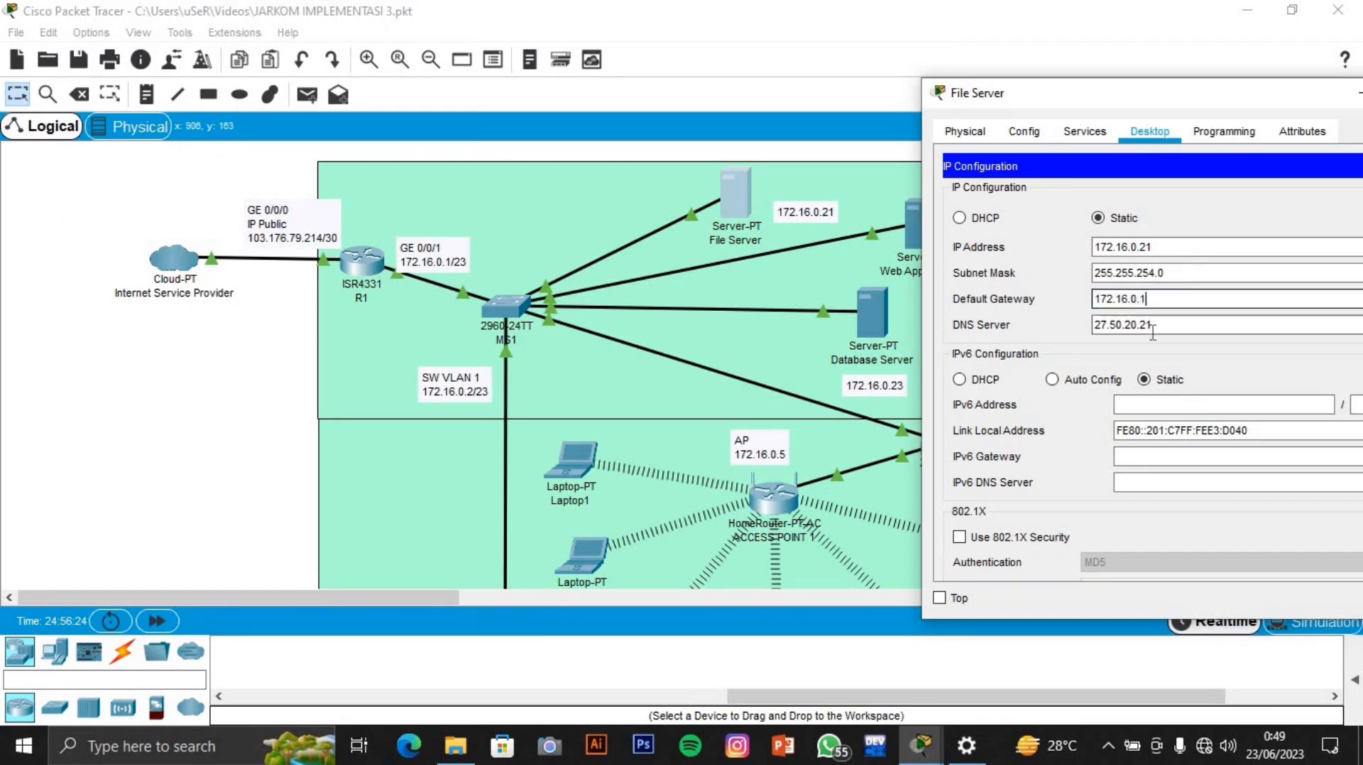
{"action": "left_click_drag", "start_coordinate": [1155, 326], "coordinate": [1080, 325]}
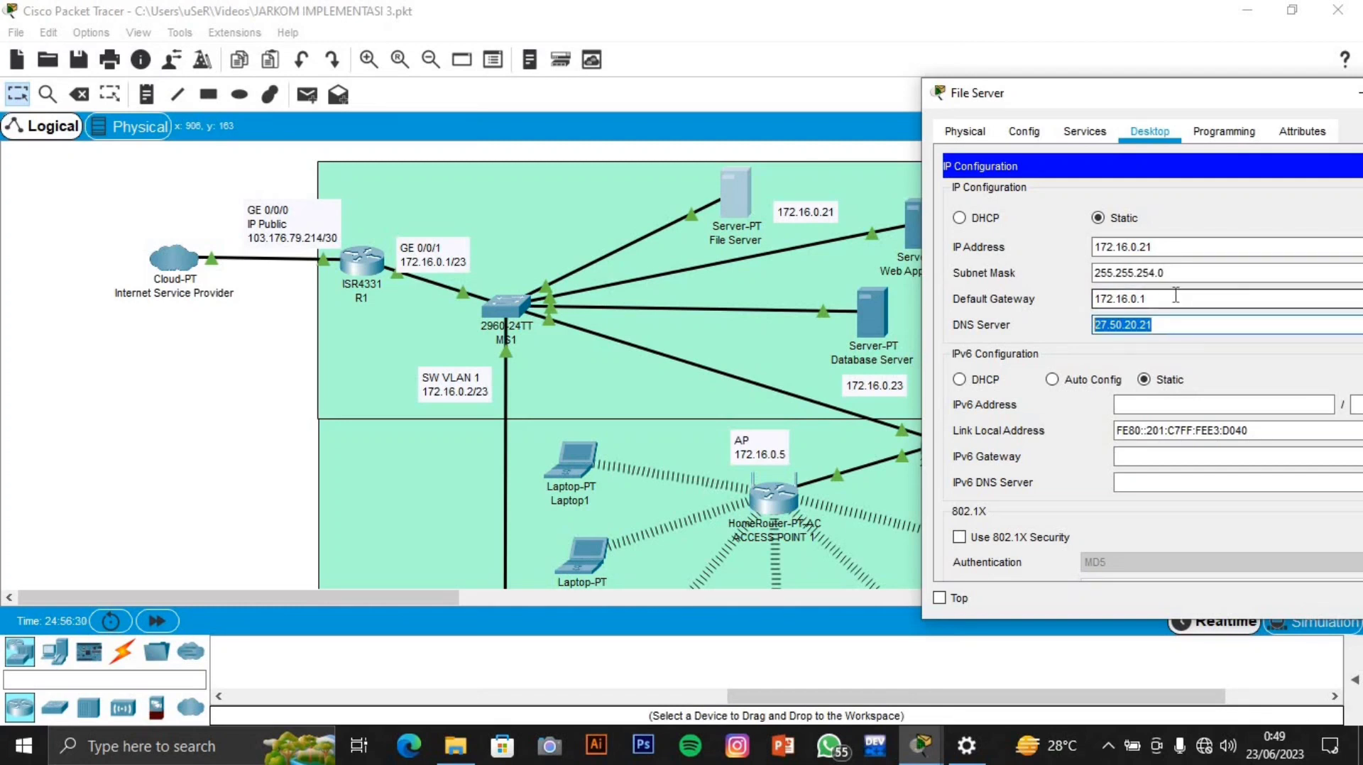
{"action": "left_click_drag", "start_coordinate": [925, 95], "coordinate": [675, 101]}
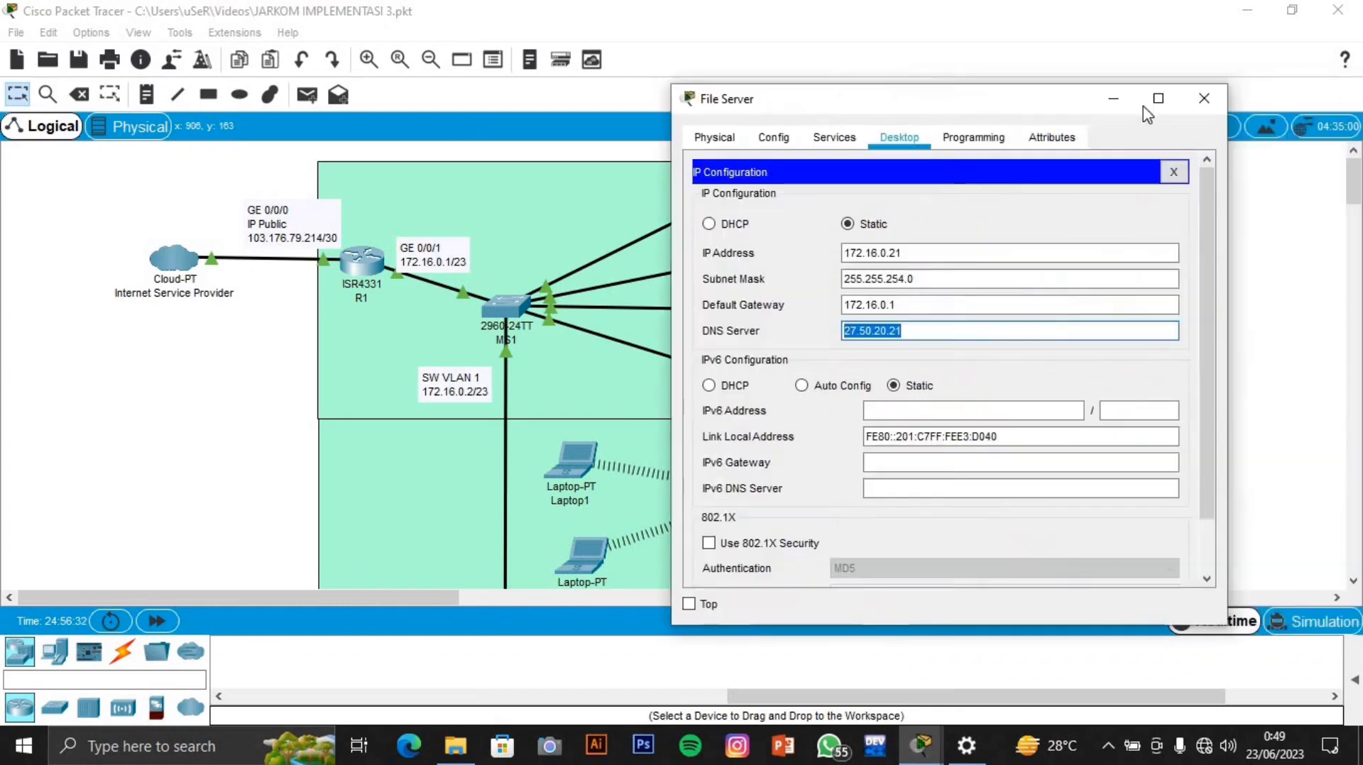
{"action": "left_click", "coordinate": [1203, 99]}
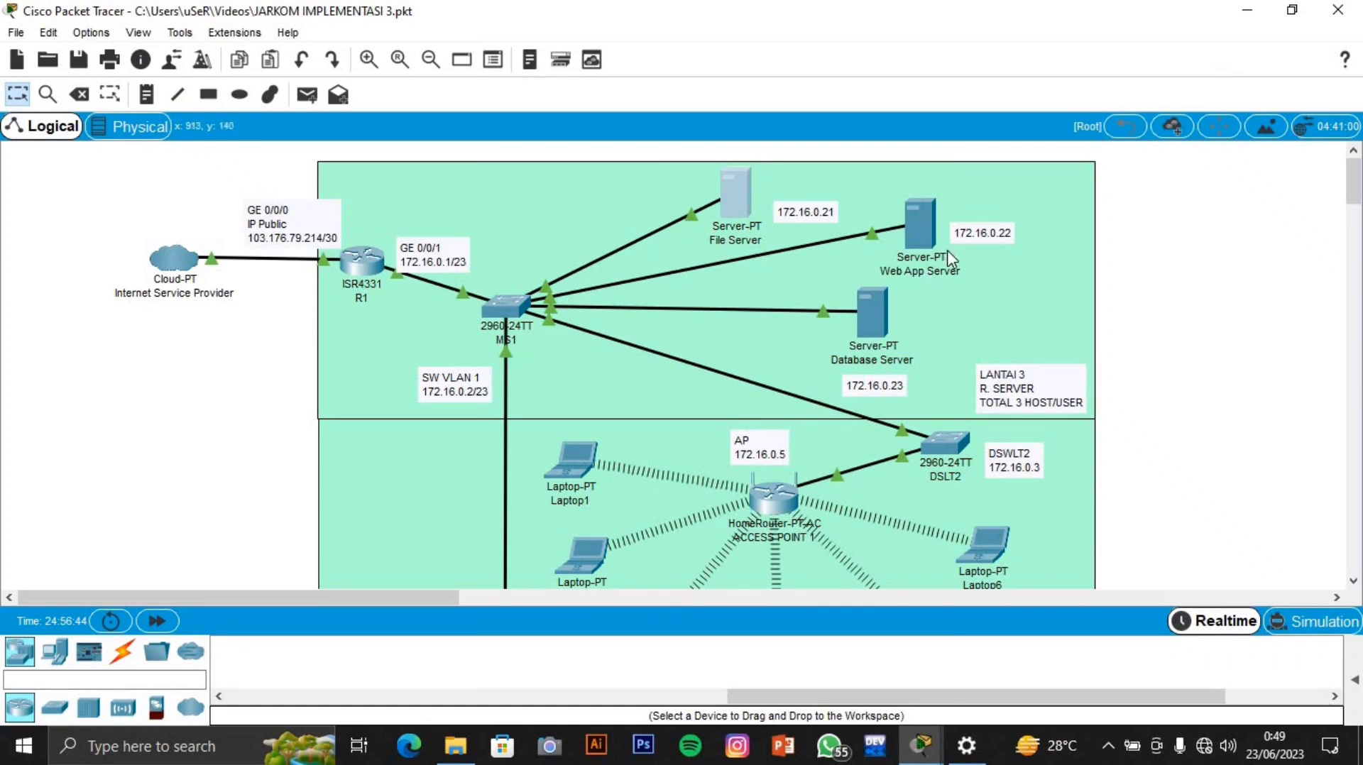
Step: Review the Web App Server's IP configuration against the topology, including its default gateway and DNS server, and close its window
{"action": "left_click", "coordinate": [927, 220]}
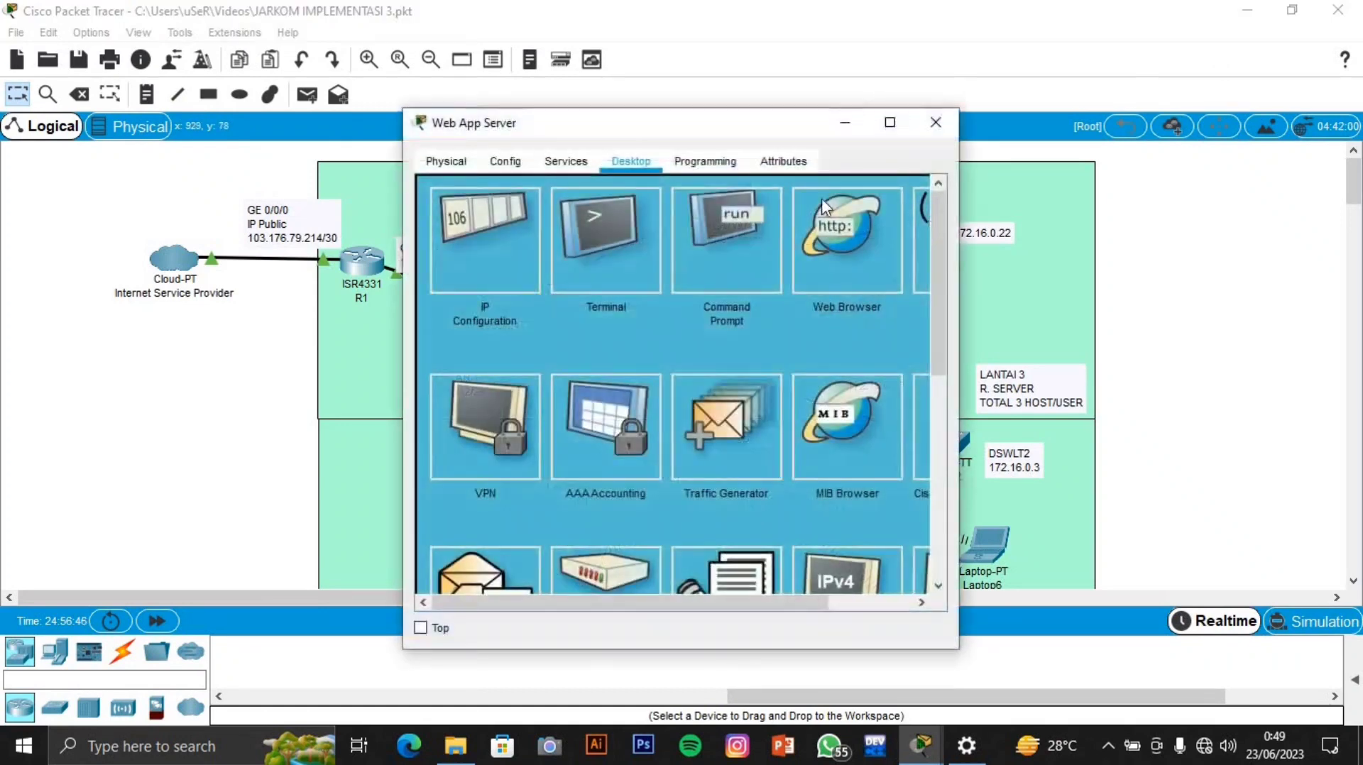
{"action": "left_click", "coordinate": [496, 266]}
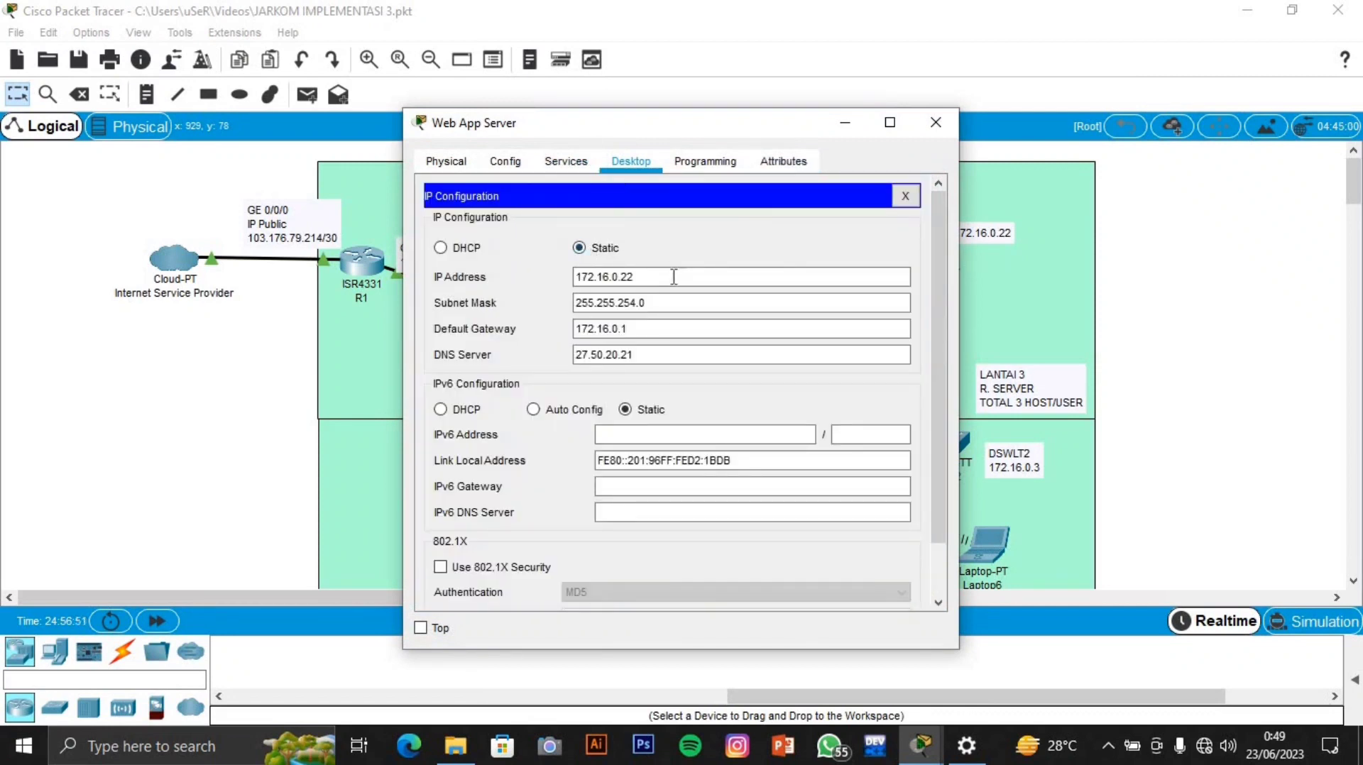
{"action": "left_click_drag", "start_coordinate": [551, 135], "coordinate": [1140, 85]}
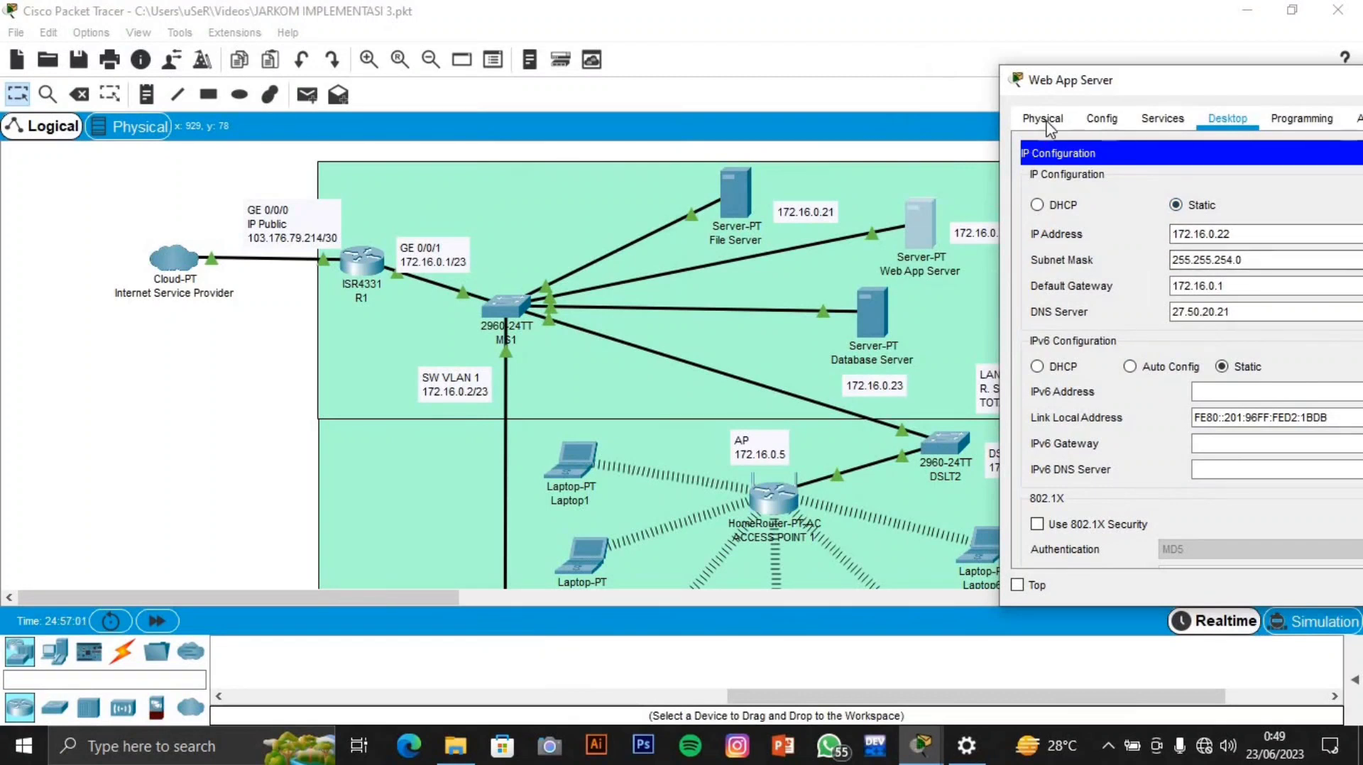
{"action": "left_click_drag", "start_coordinate": [1074, 87], "coordinate": [1099, 106]}
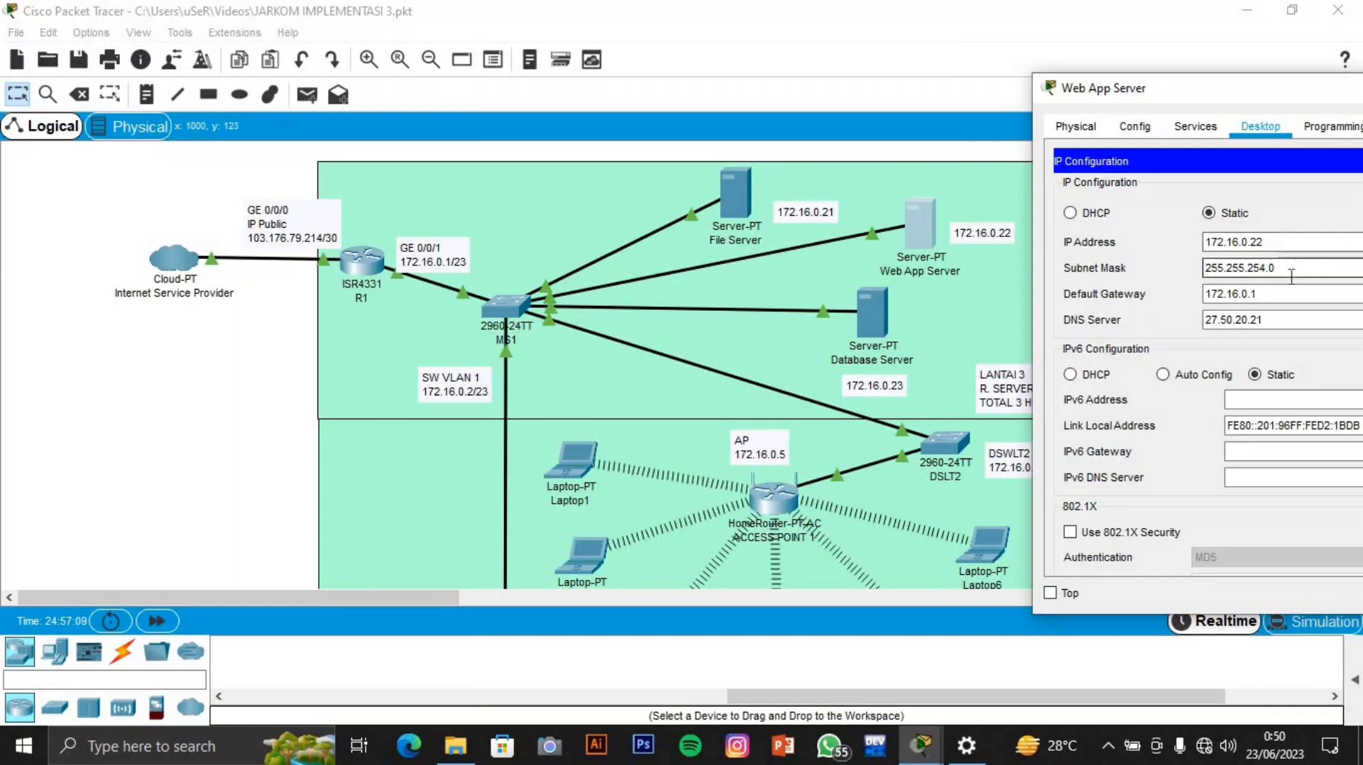
{"action": "left_click", "coordinate": [1286, 297]}
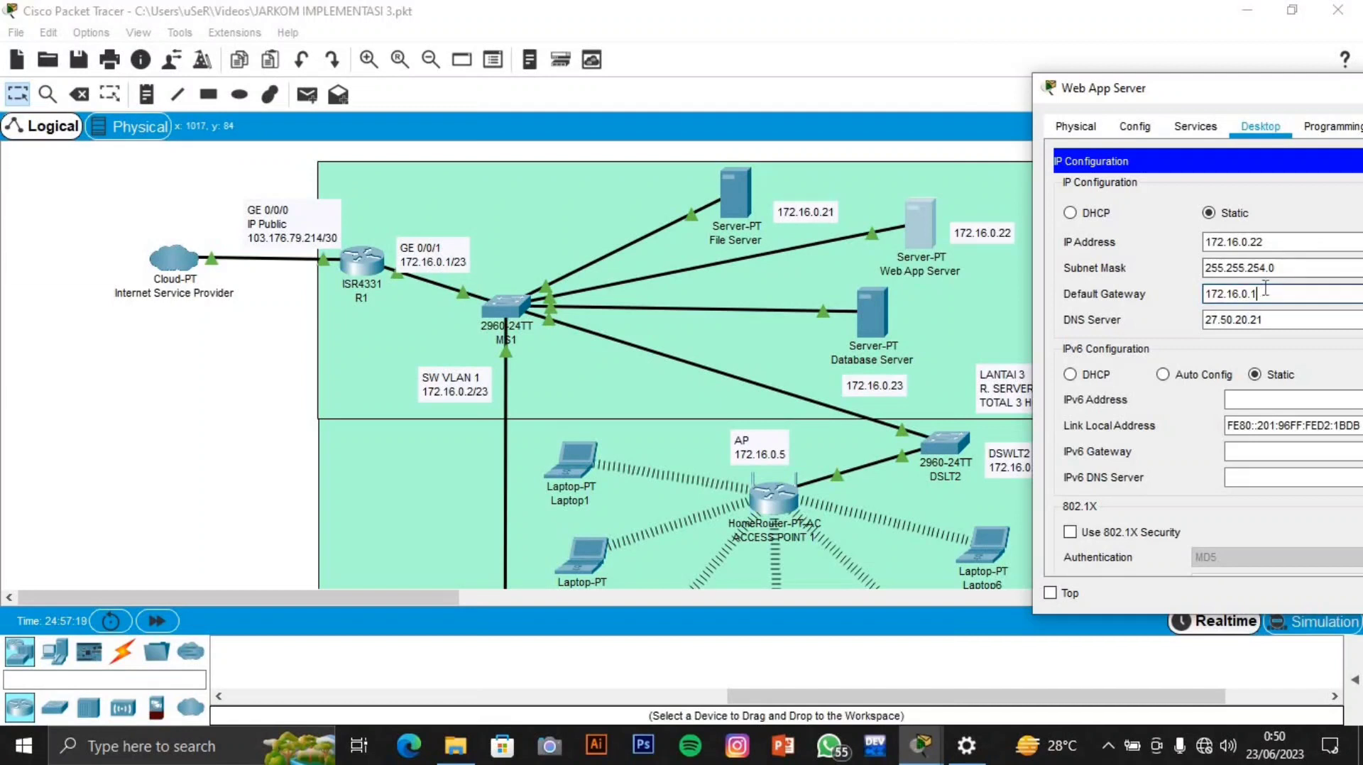
{"action": "key", "text": "Tab"}
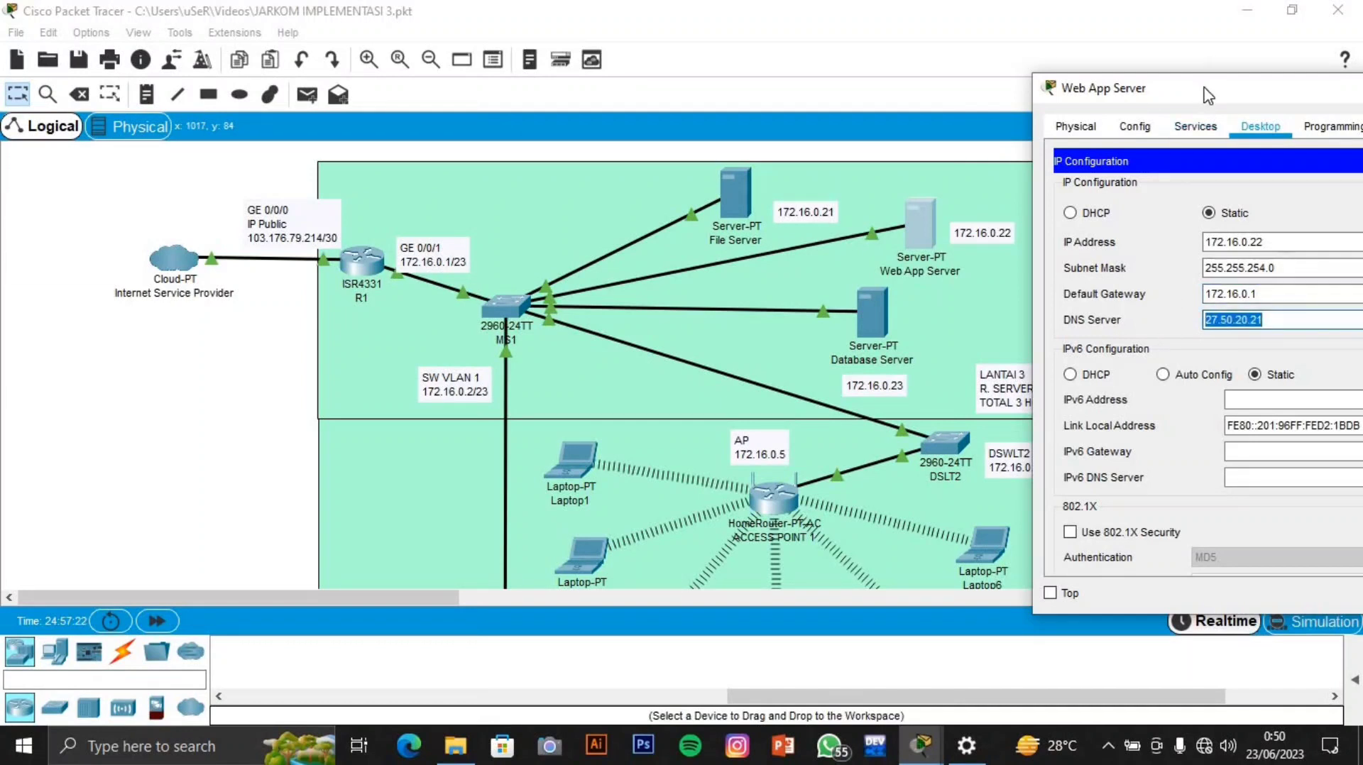
{"action": "left_click_drag", "start_coordinate": [1122, 93], "coordinate": [916, 92]}
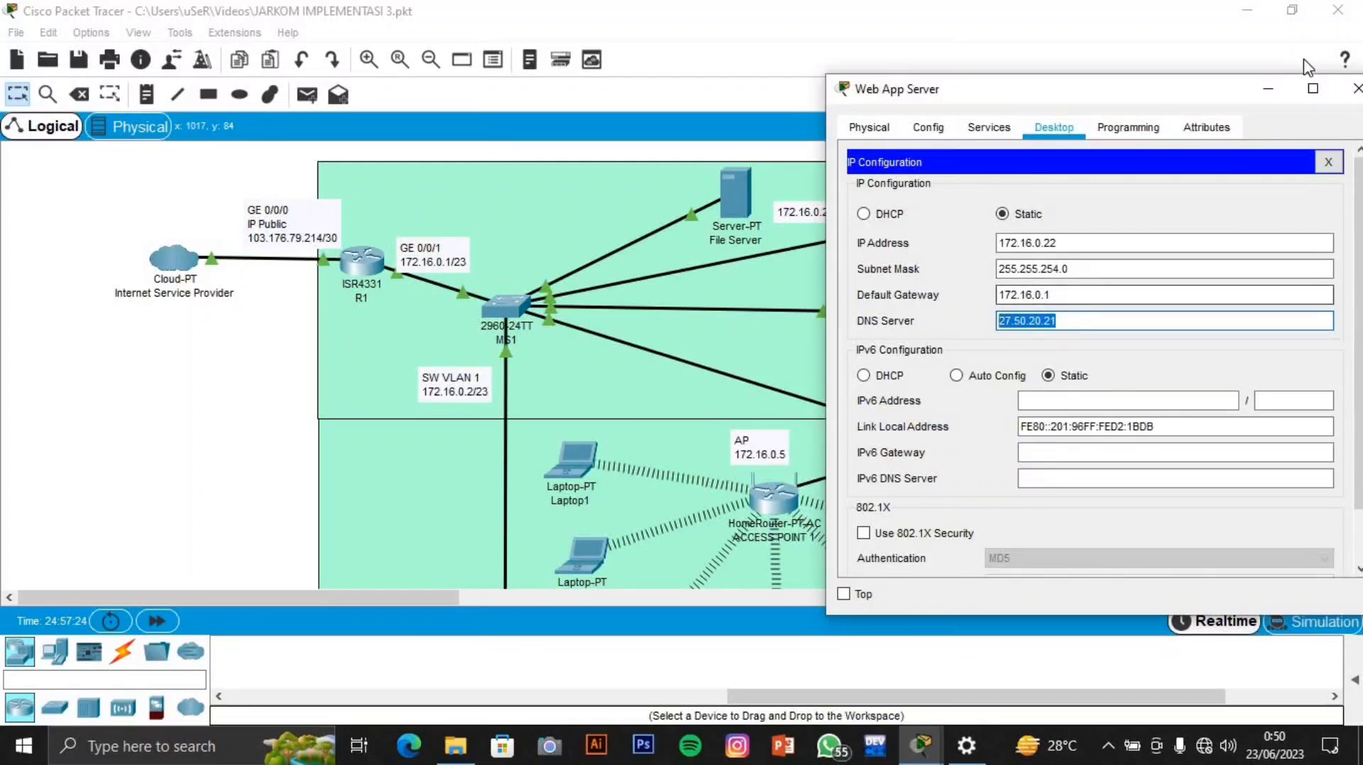
{"action": "left_click", "coordinate": [1356, 91]}
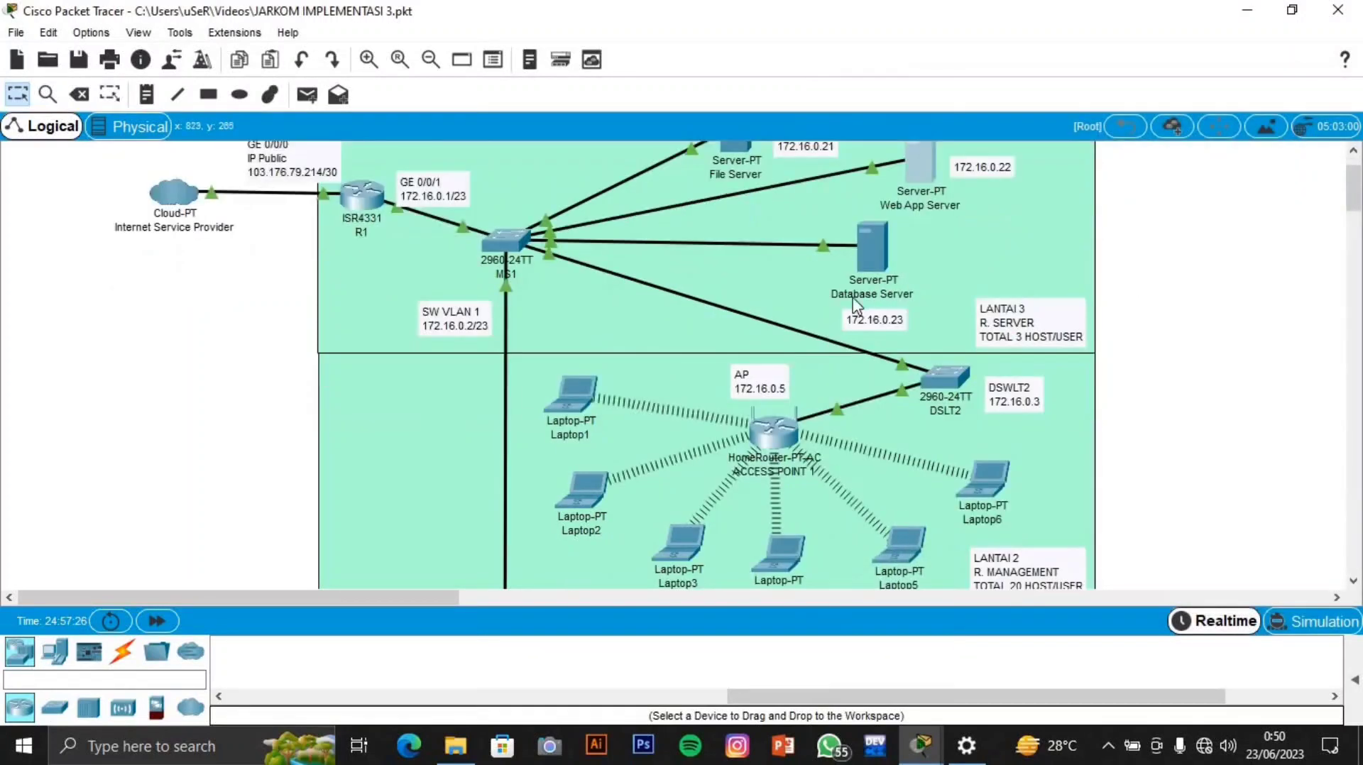
Step: Bring up the Database Server's IP configuration alongside the LANTAI 3 topology
{"action": "scroll", "coordinate": [898, 306], "scroll_direction": "down", "scroll_amount": 1}
{"action": "scroll", "coordinate": [897, 305], "scroll_direction": "up", "scroll_amount": 1}
{"action": "left_click", "coordinate": [875, 313]}
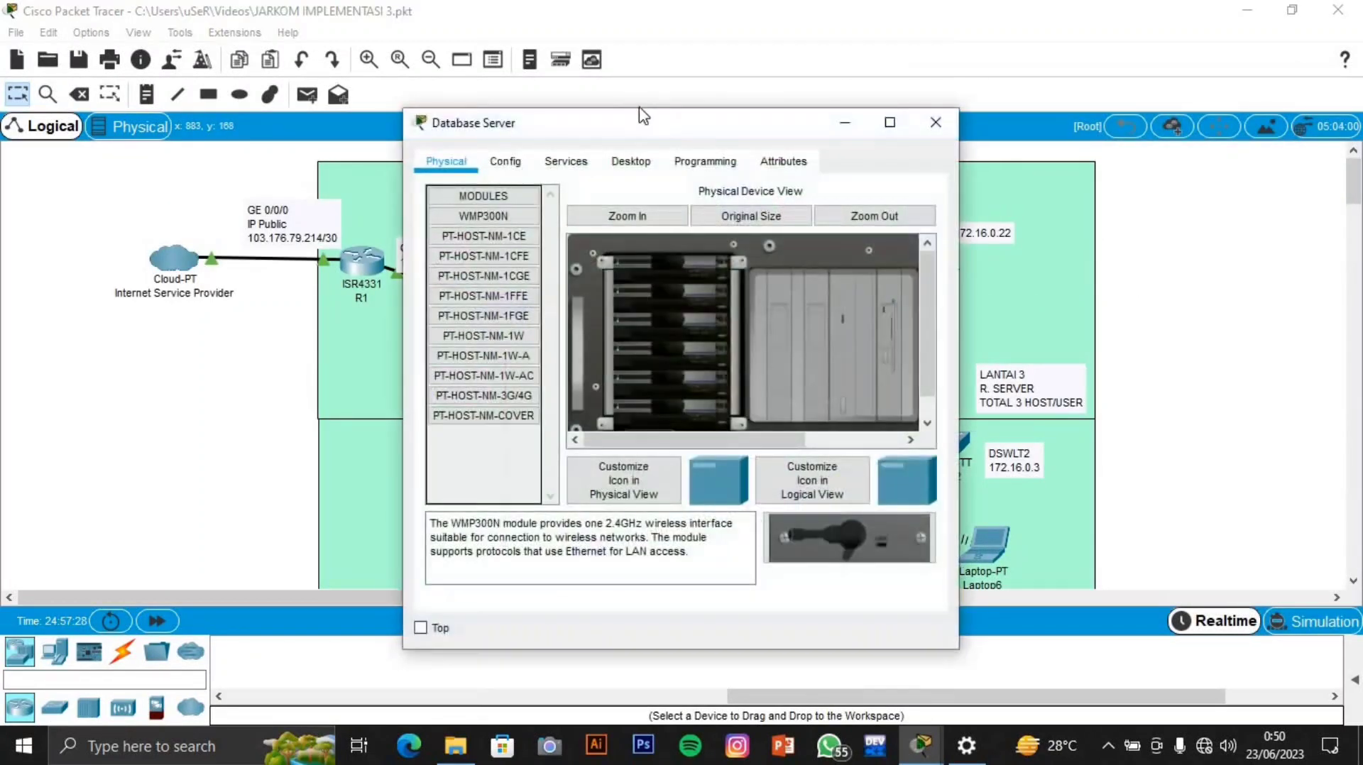
{"action": "left_click_drag", "start_coordinate": [916, 113], "coordinate": [1320, 71]}
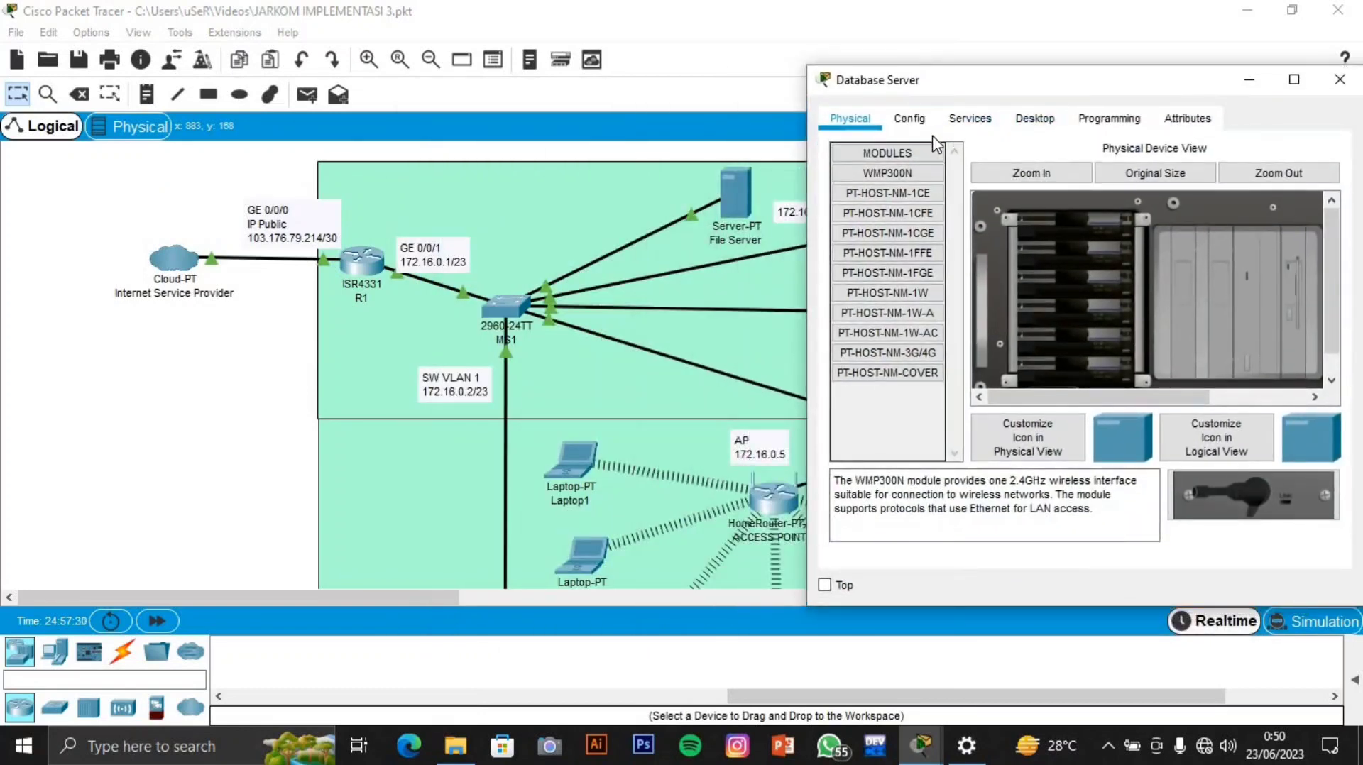
{"action": "left_click", "coordinate": [913, 124]}
{"action": "left_click_drag", "start_coordinate": [1007, 87], "coordinate": [1118, 114]}
{"action": "left_click", "coordinate": [1080, 146]}
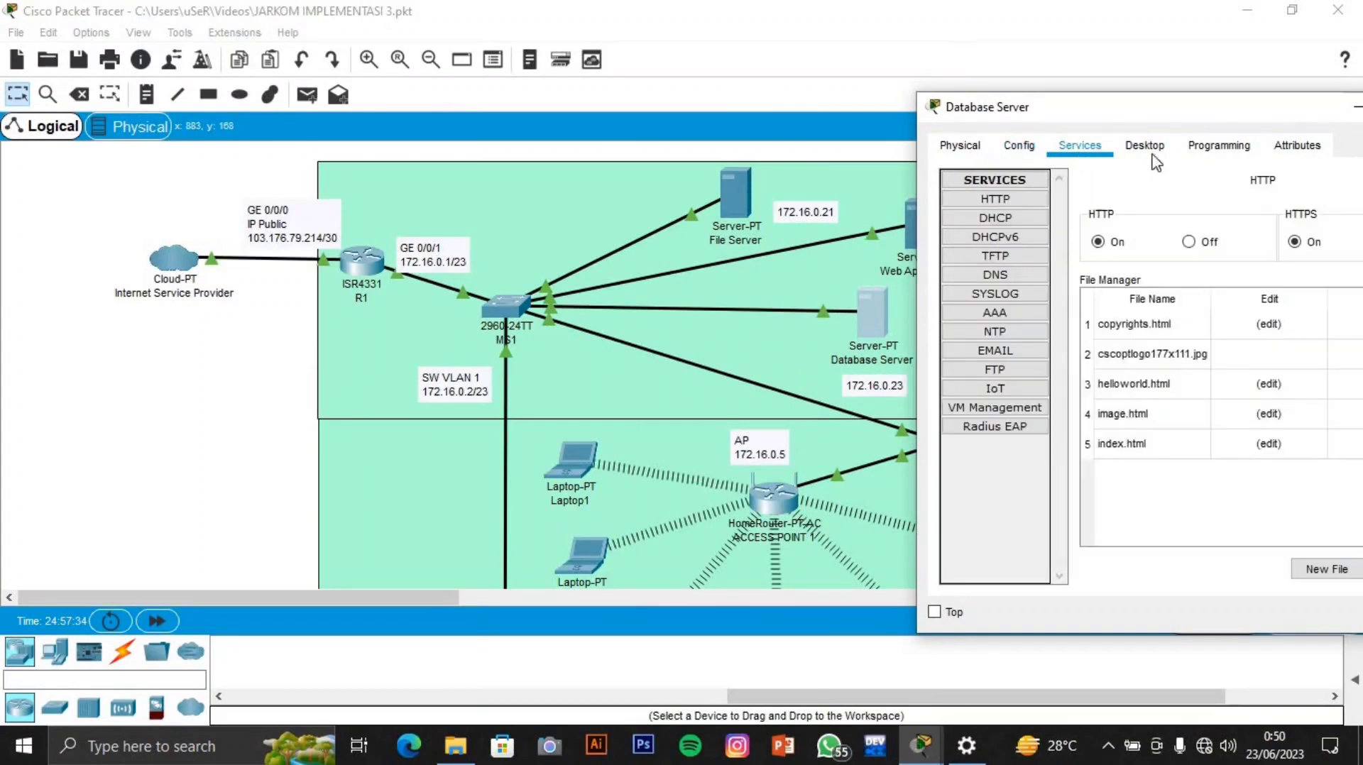
{"action": "left_click", "coordinate": [1146, 146]}
{"action": "left_click", "coordinate": [1005, 213]}
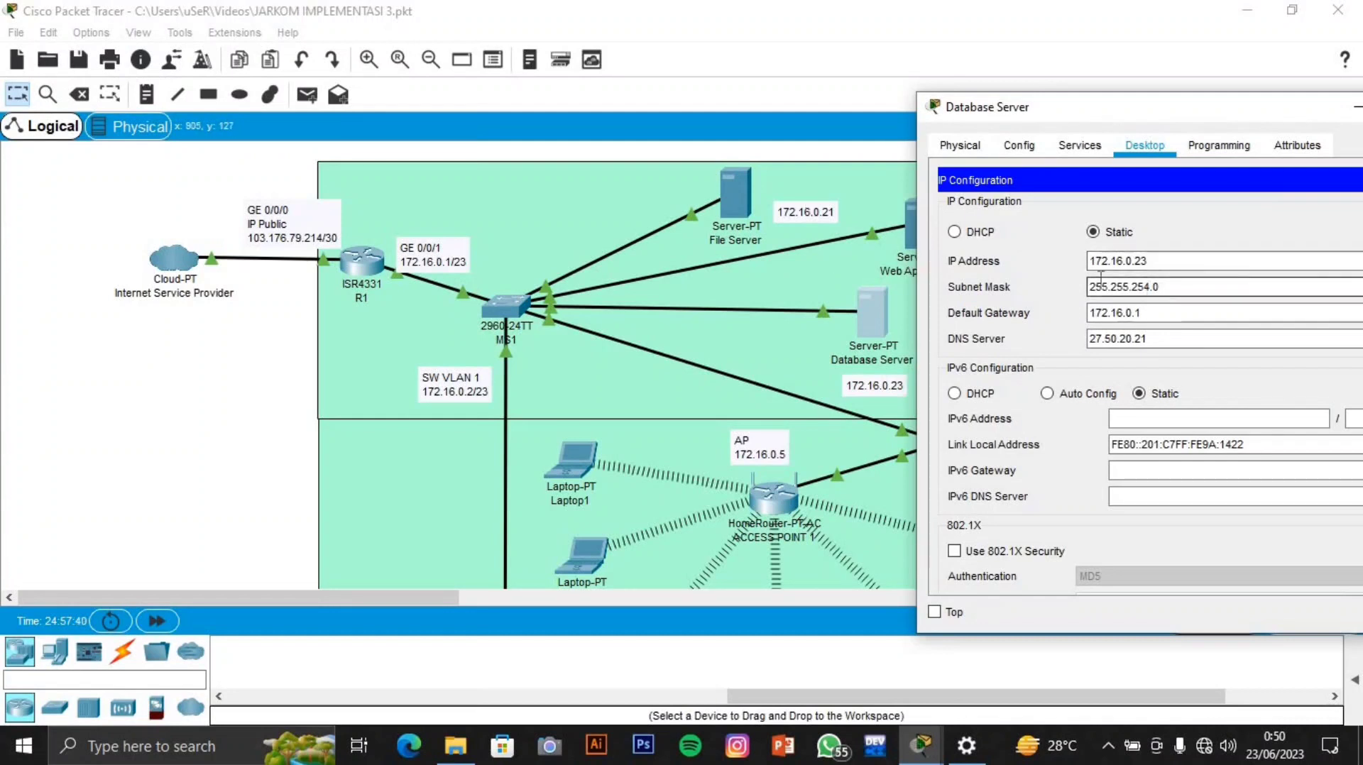
Step: Check the Database Server's subnet mask, default gateway and DNS server against the topology, and close its window
{"action": "left_click", "coordinate": [1171, 286]}
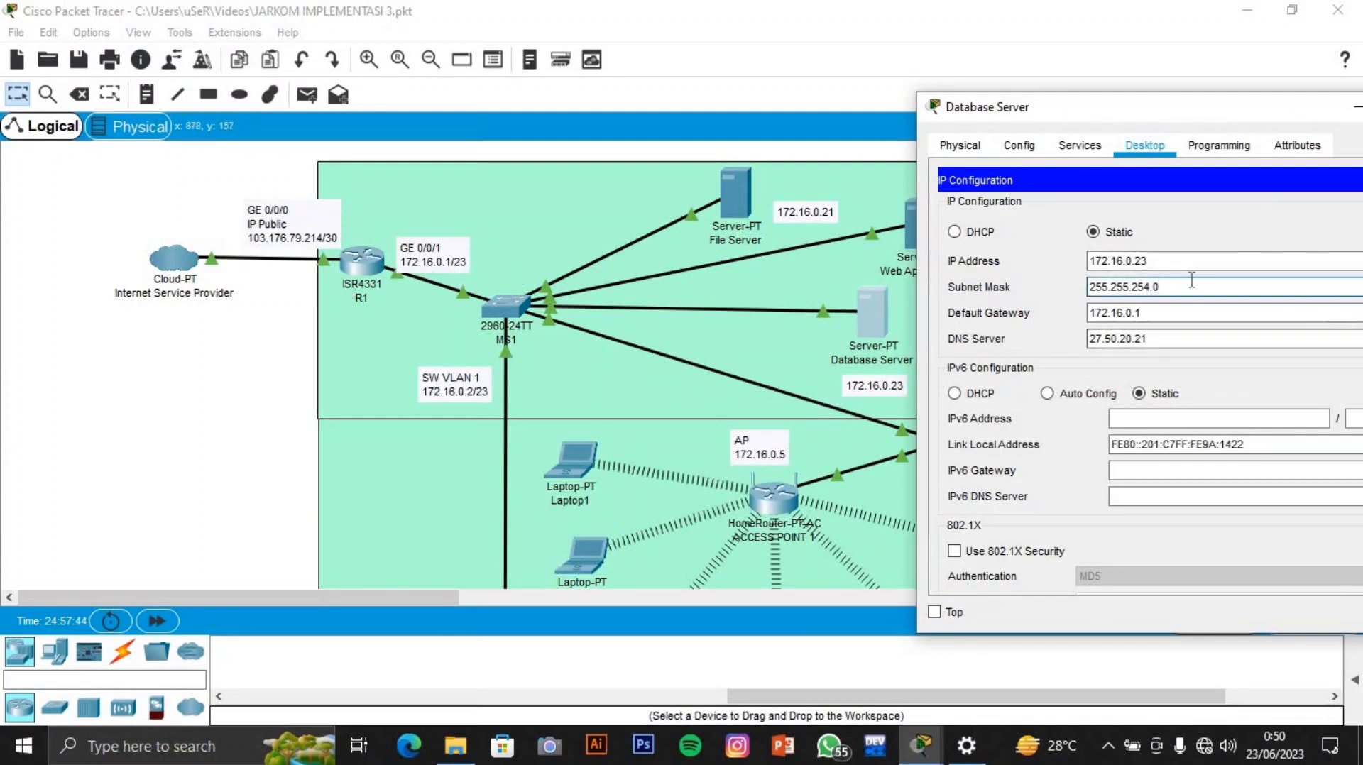
{"action": "key", "text": "shift+Left"}
{"action": "key", "text": "shift+Left"}
{"action": "key", "text": "shift+Left"}
{"action": "key", "text": "shift+Left"}
{"action": "key", "text": "shift+Left"}
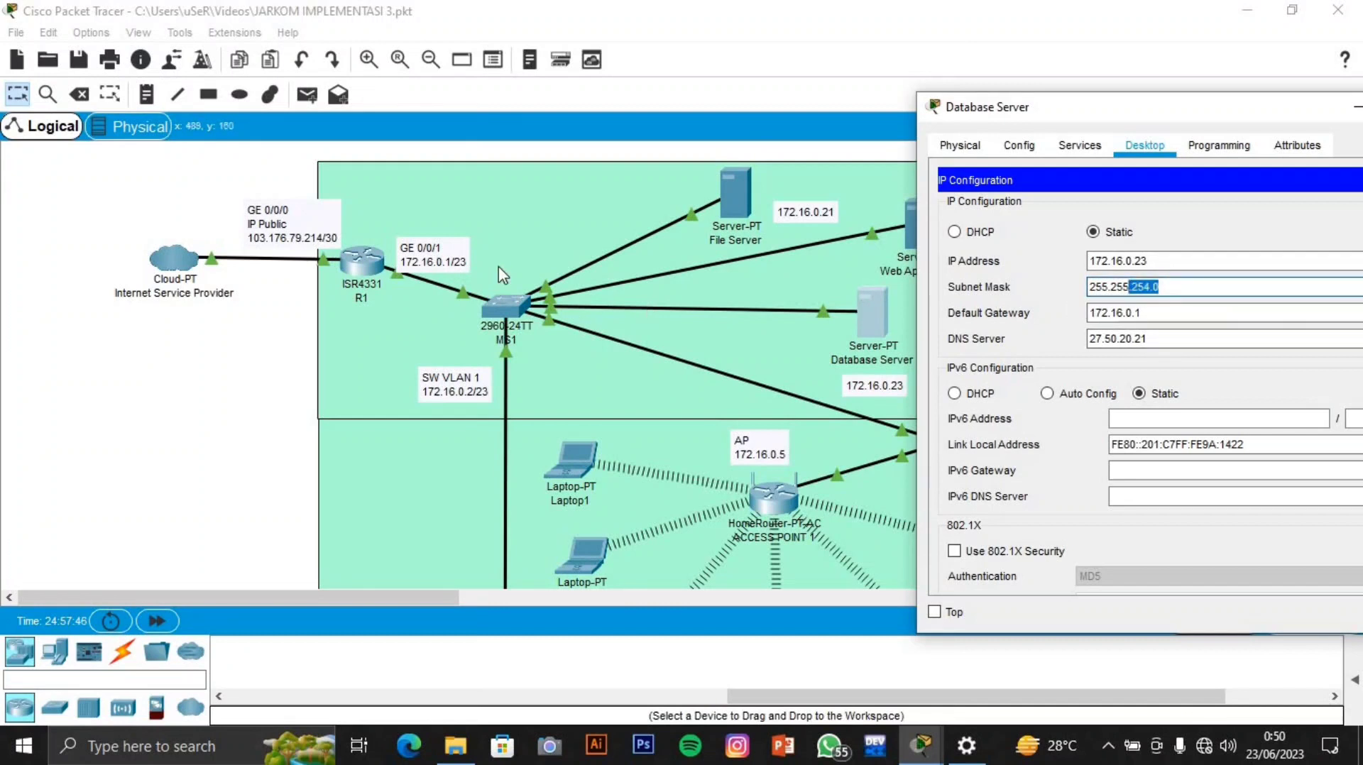
{"action": "left_click", "coordinate": [1143, 313]}
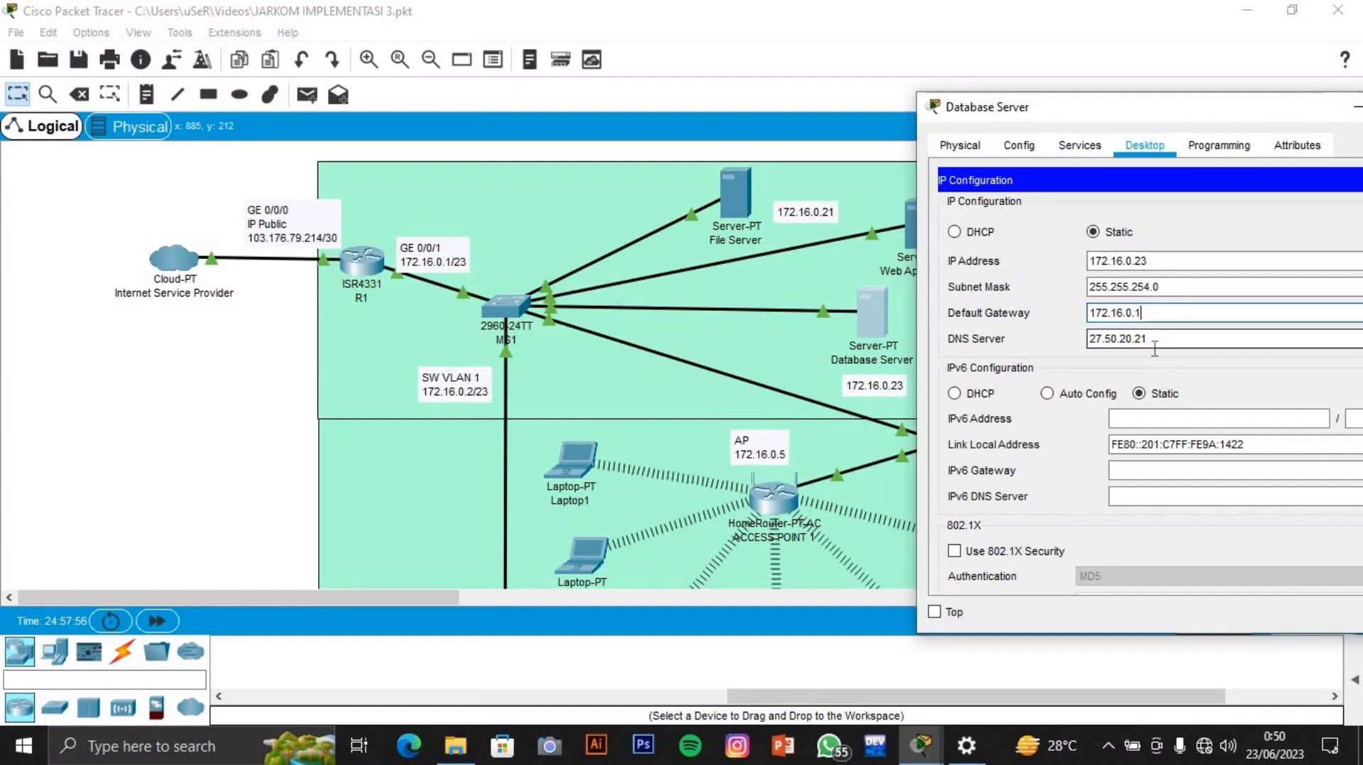
{"action": "key", "text": "Tab"}
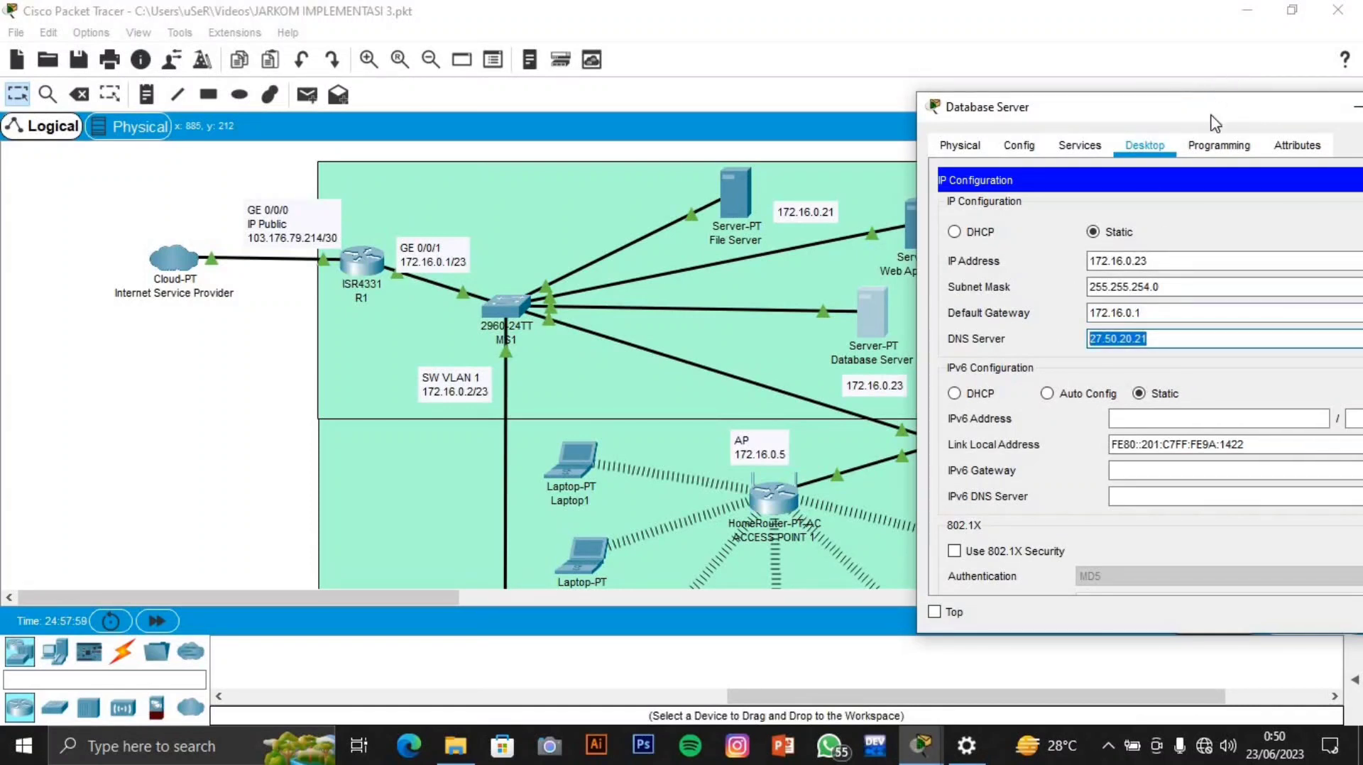
{"action": "left_click_drag", "start_coordinate": [1163, 112], "coordinate": [1073, 96]}
{"action": "left_click", "coordinate": [1357, 92]}
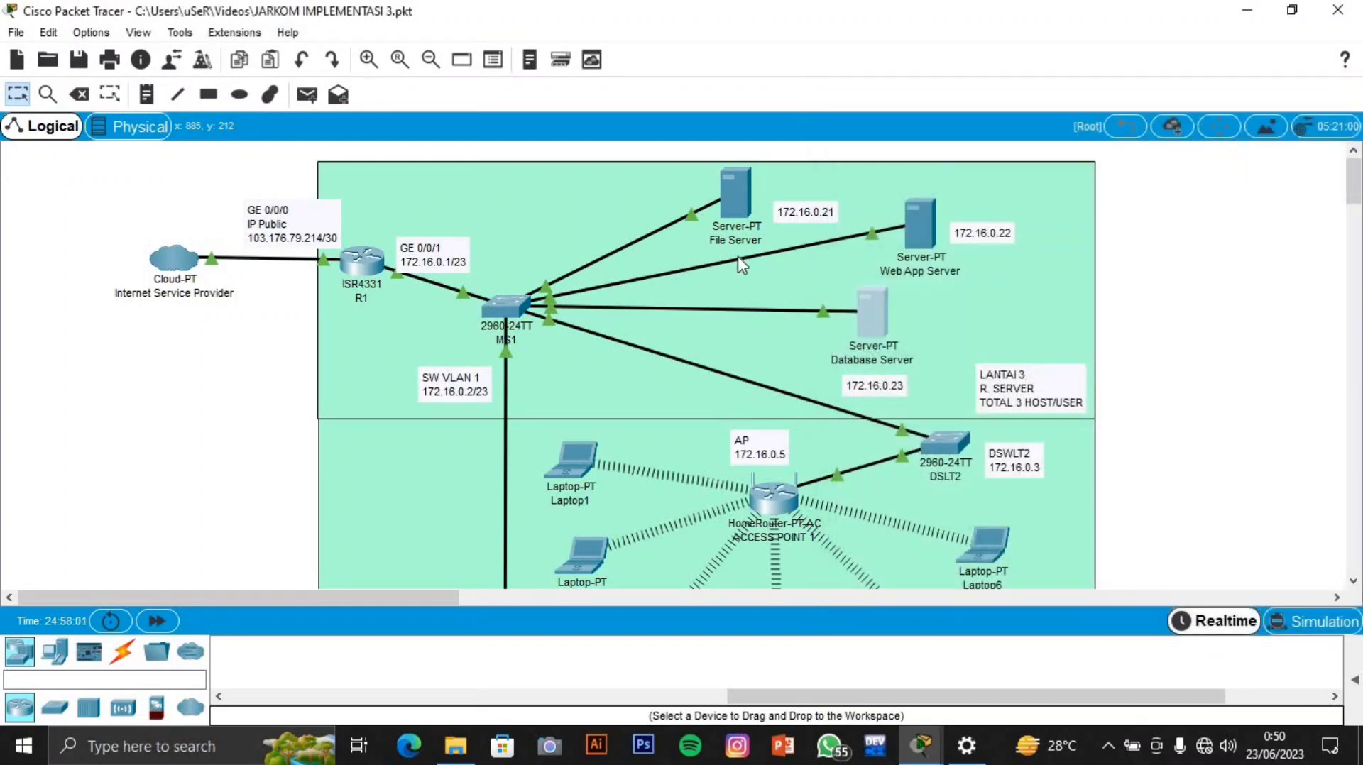
Step: Examine the LANTAI 2 switch DSLT2's command-line output, global settings and physical view, and close its window
{"action": "scroll", "coordinate": [915, 334], "scroll_direction": "down", "scroll_amount": 2}
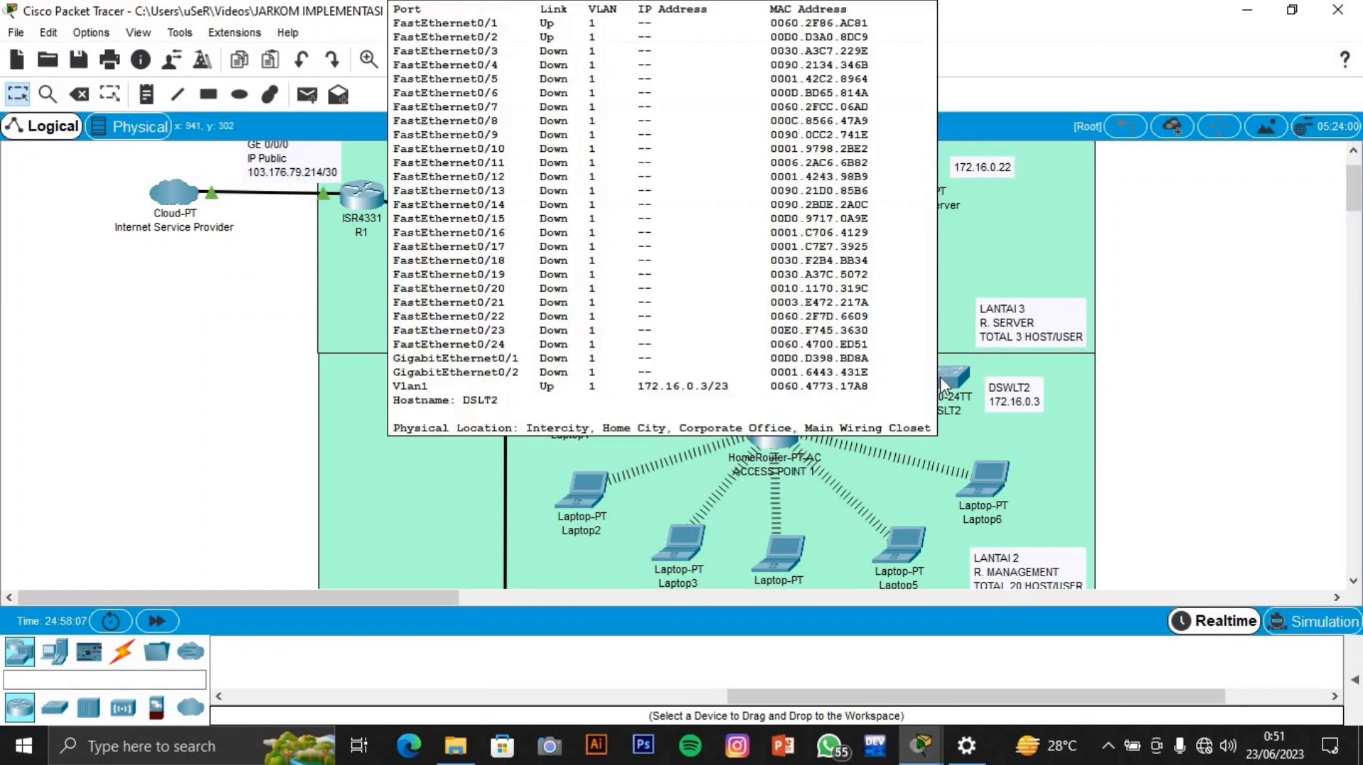
{"action": "left_click", "coordinate": [943, 385]}
{"action": "left_click", "coordinate": [554, 162]}
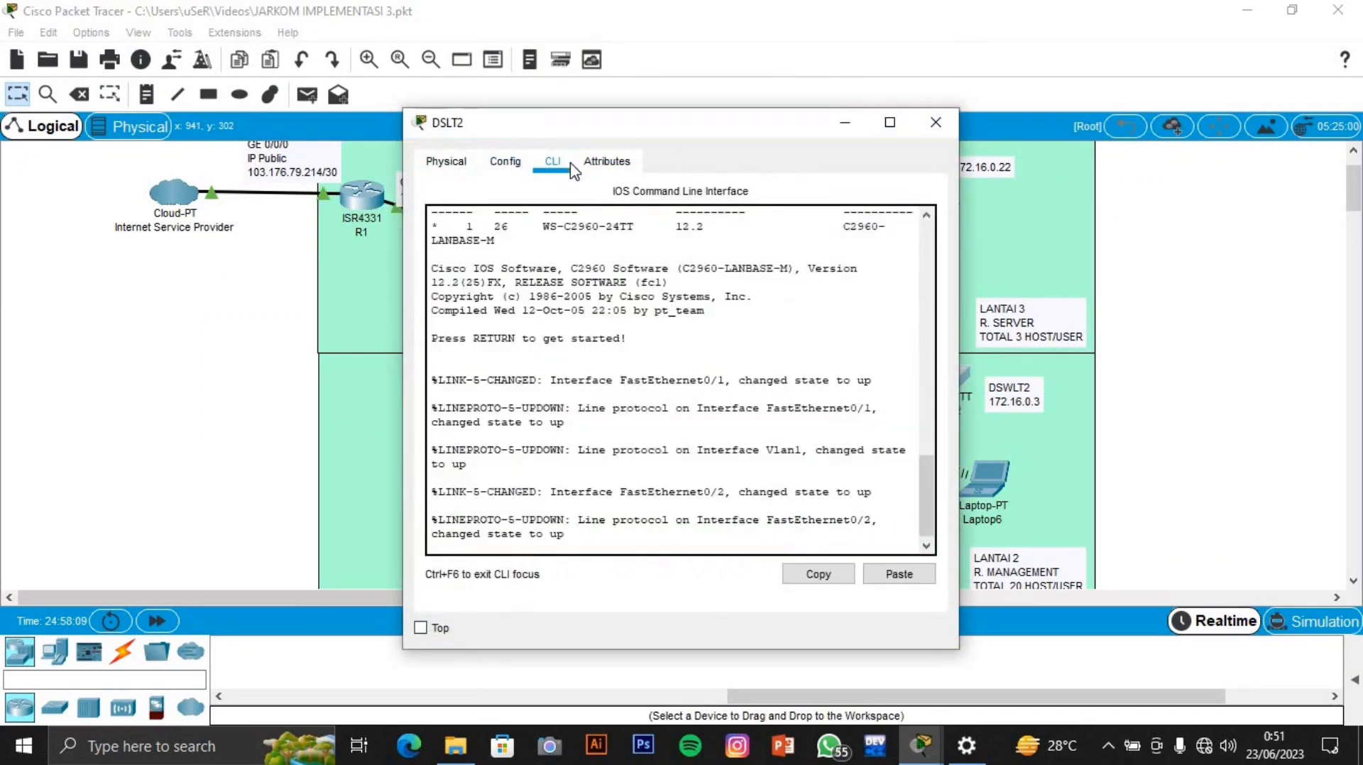
{"action": "scroll", "coordinate": [662, 322], "scroll_direction": "up", "scroll_amount": 5}
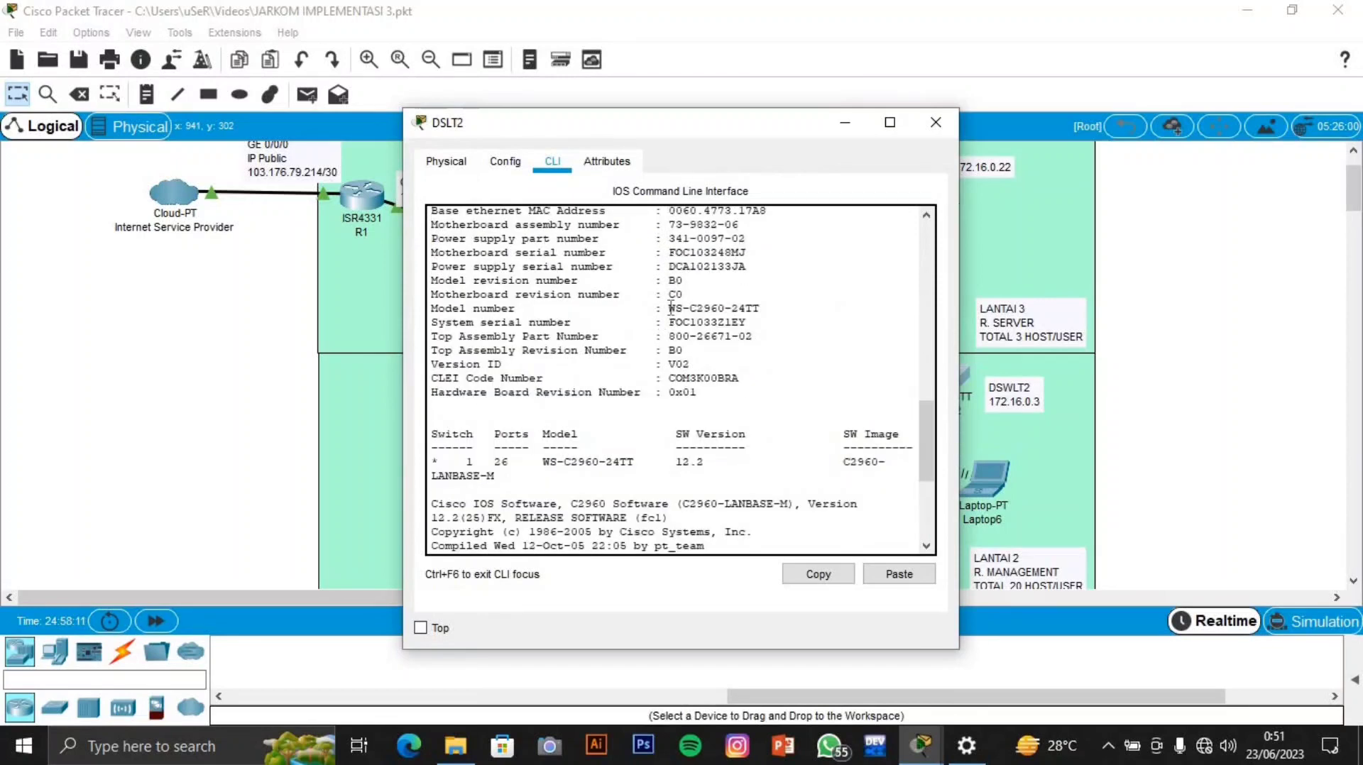
{"action": "scroll", "coordinate": [671, 308], "scroll_direction": "up", "scroll_amount": 10}
{"action": "left_click", "coordinate": [505, 161]}
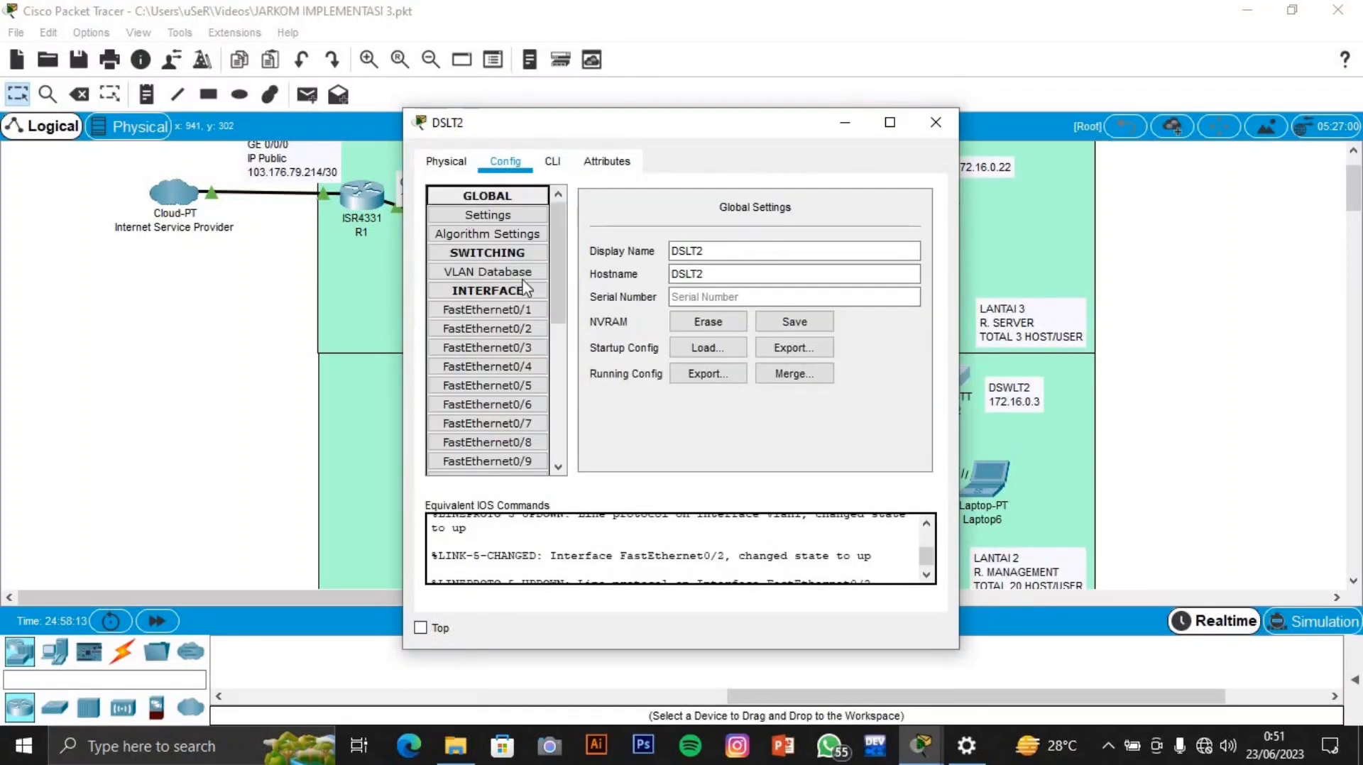
{"action": "left_click", "coordinate": [446, 161]}
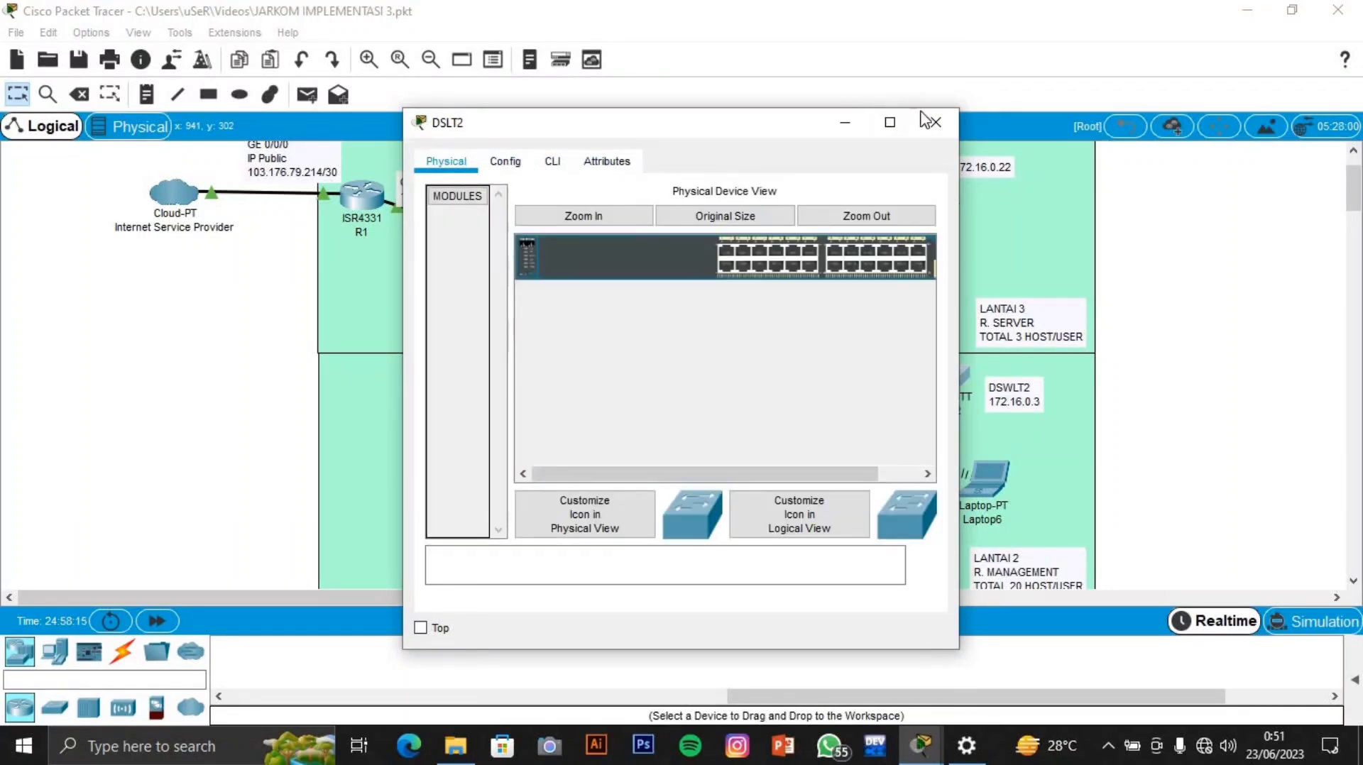
{"action": "left_click", "coordinate": [930, 122]}
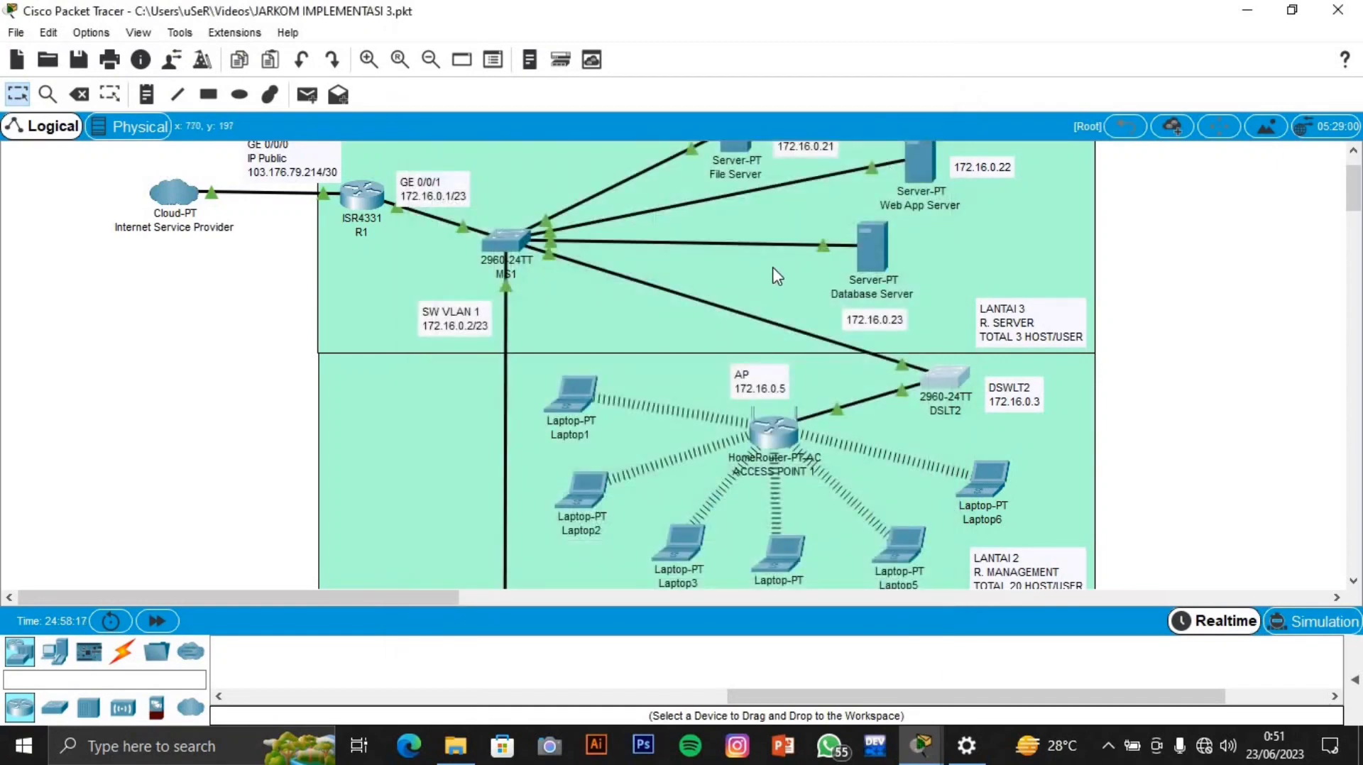
Step: Examine ACCESS POINT 1's router IP, subnet mask and DHCP server settings alongside the LANTAI 2 topology
{"action": "scroll", "coordinate": [774, 267], "scroll_direction": "down", "scroll_amount": 3}
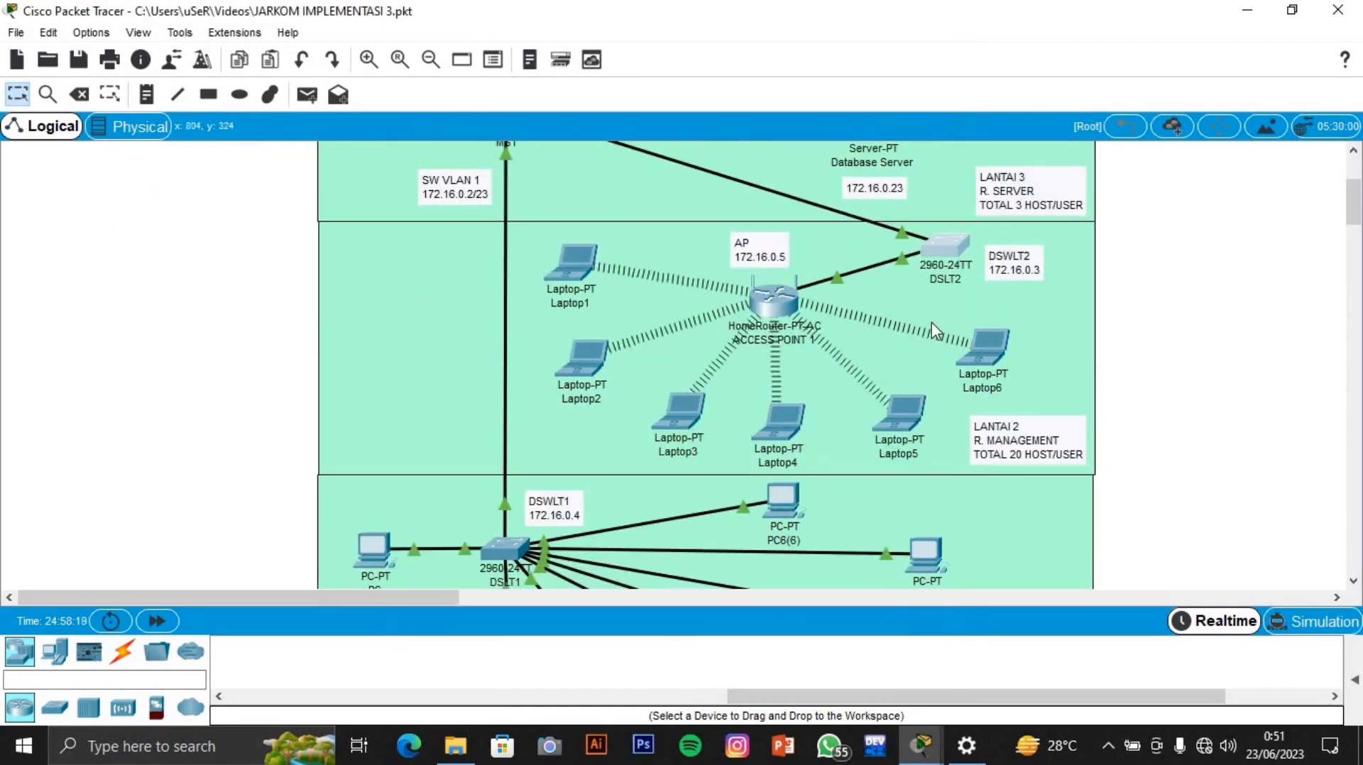
{"action": "left_click", "coordinate": [771, 316]}
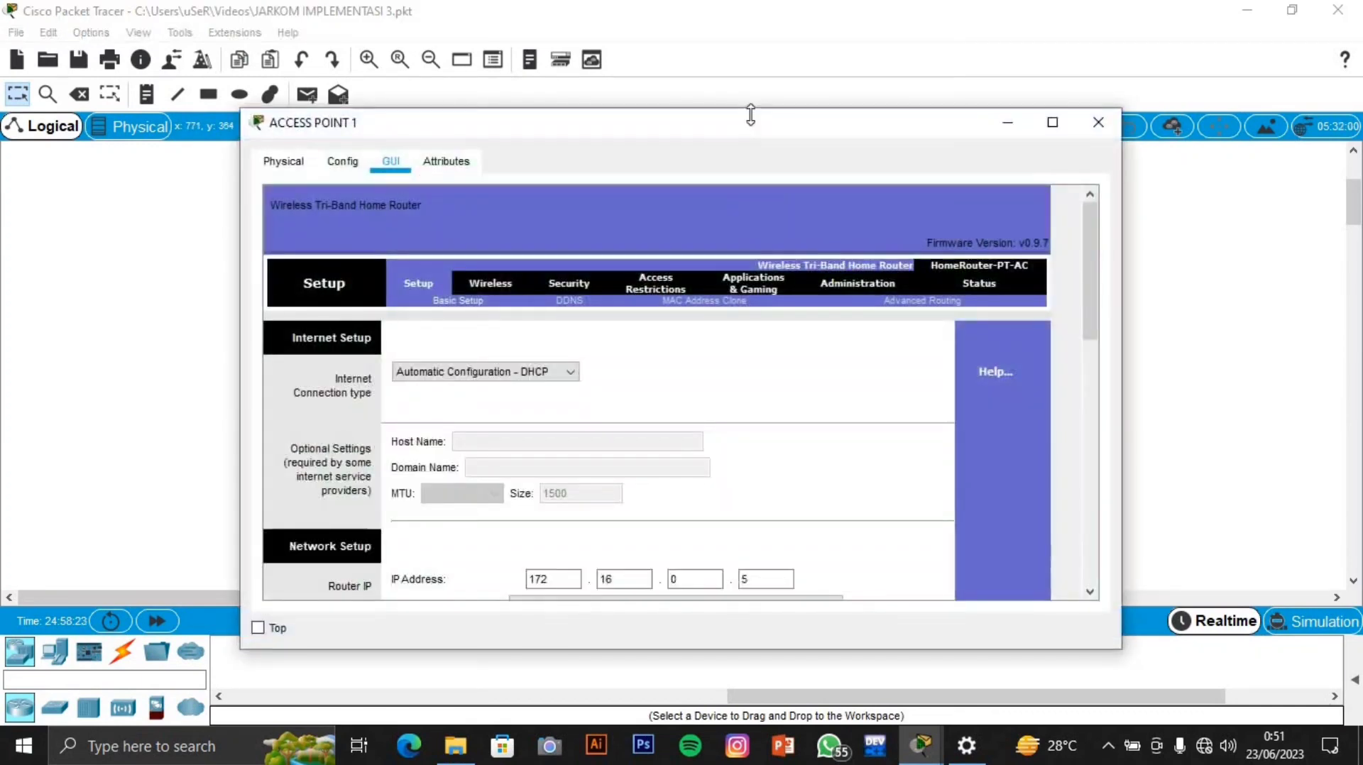
{"action": "left_click_drag", "start_coordinate": [727, 124], "coordinate": [1057, 64]}
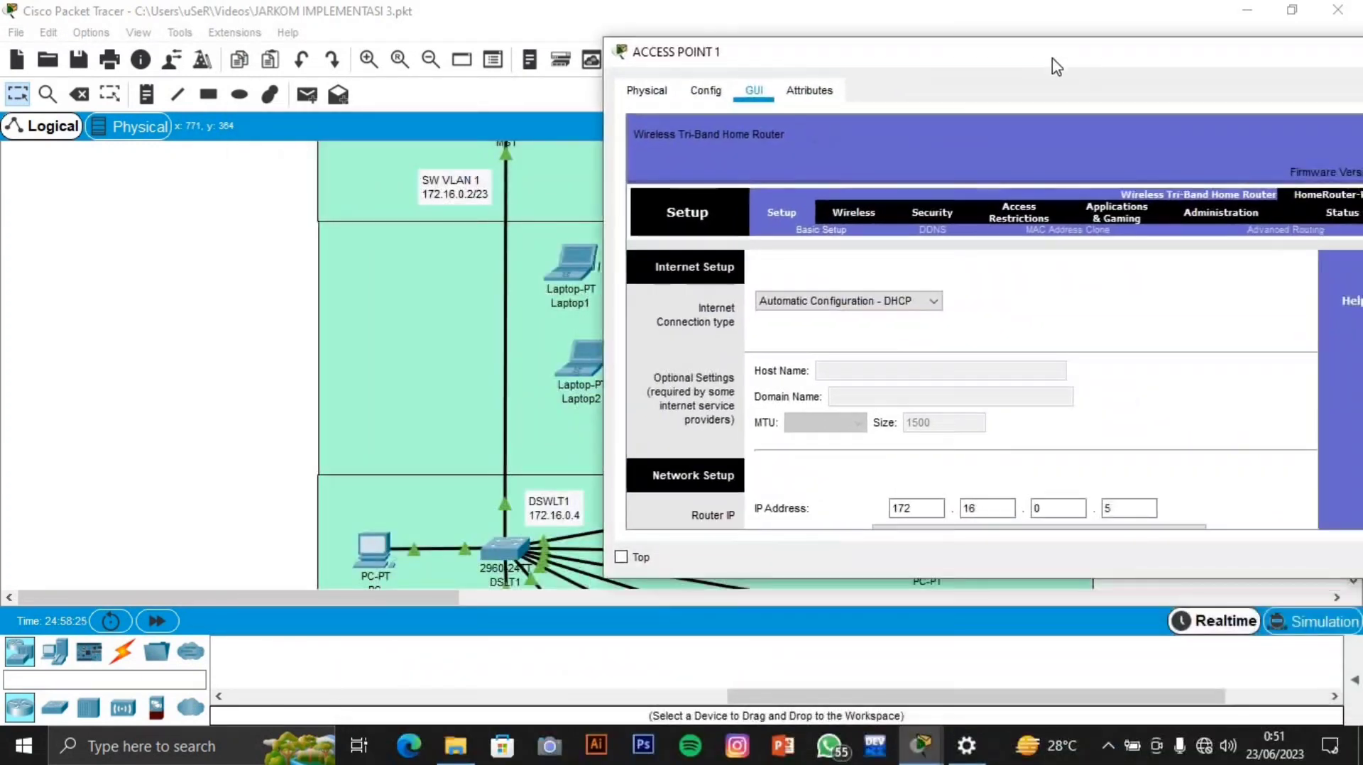
{"action": "scroll", "coordinate": [948, 380], "scroll_direction": "down", "scroll_amount": 3}
{"action": "scroll", "coordinate": [948, 380], "scroll_direction": "down", "scroll_amount": 1}
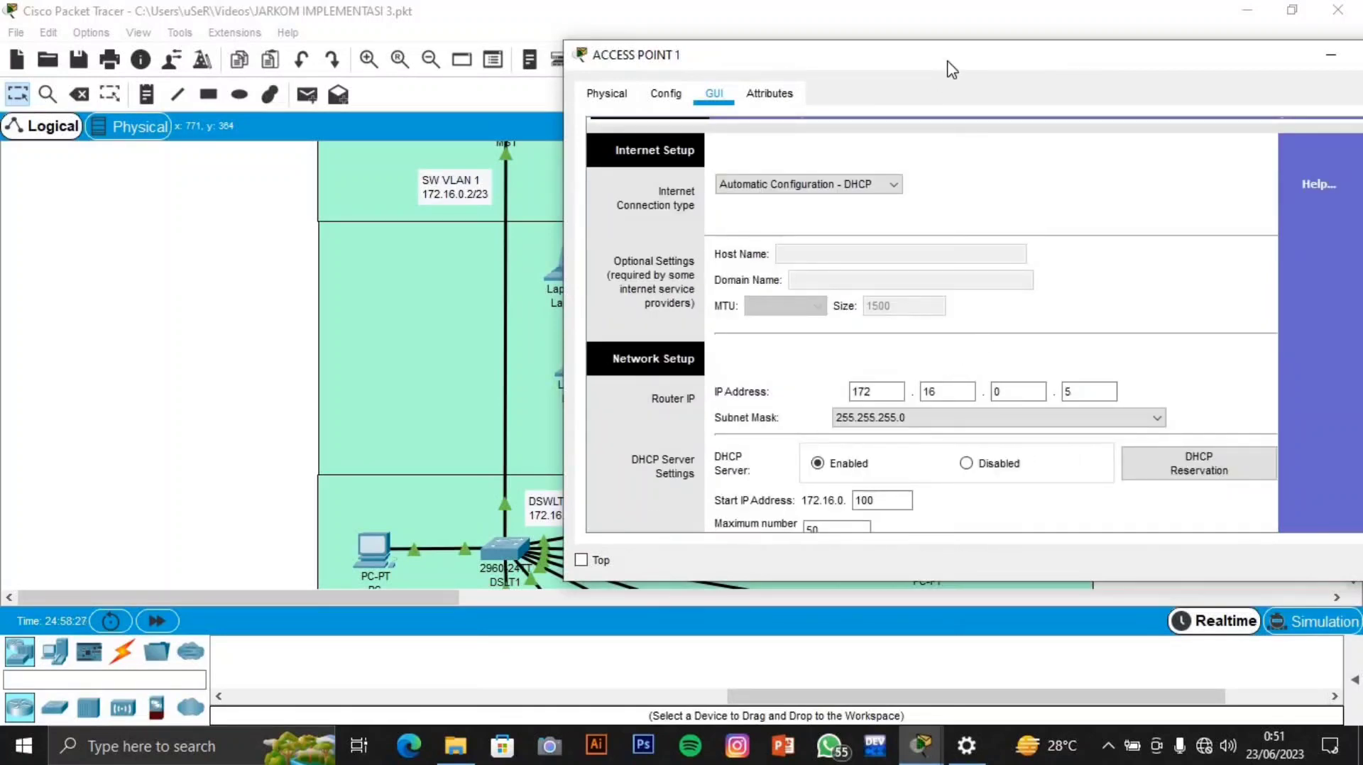
{"action": "left_click_drag", "start_coordinate": [973, 65], "coordinate": [1296, 42]}
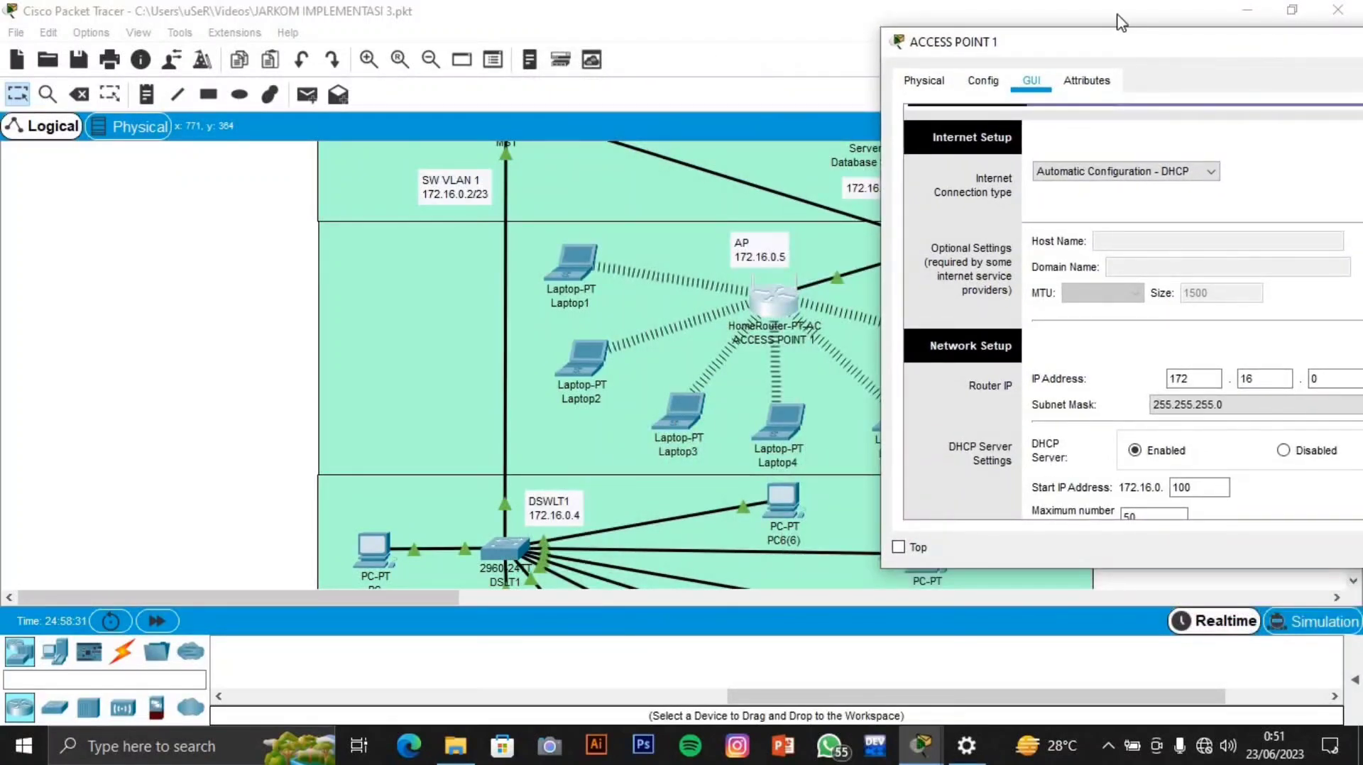
{"action": "left_click_drag", "start_coordinate": [1154, 55], "coordinate": [1121, 39]}
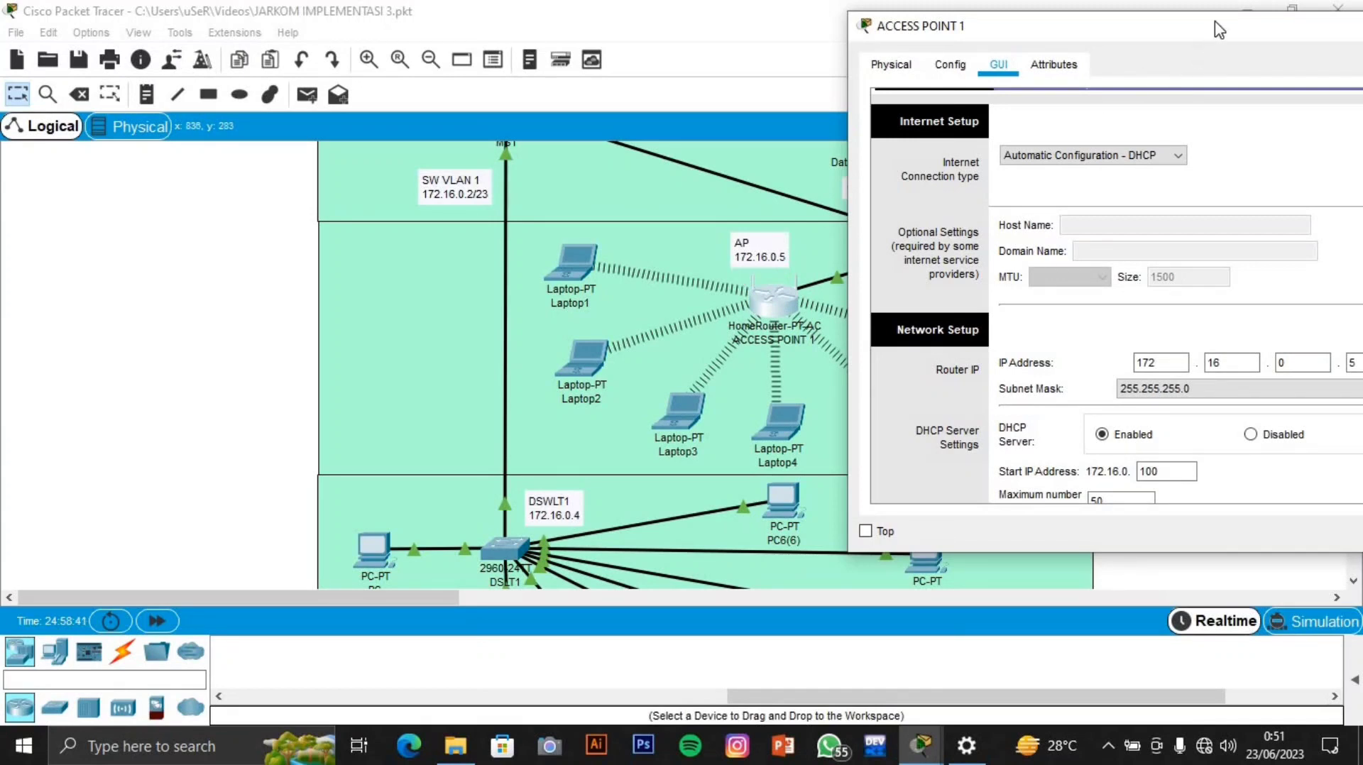
{"action": "left_click_drag", "start_coordinate": [1218, 29], "coordinate": [1155, 6]}
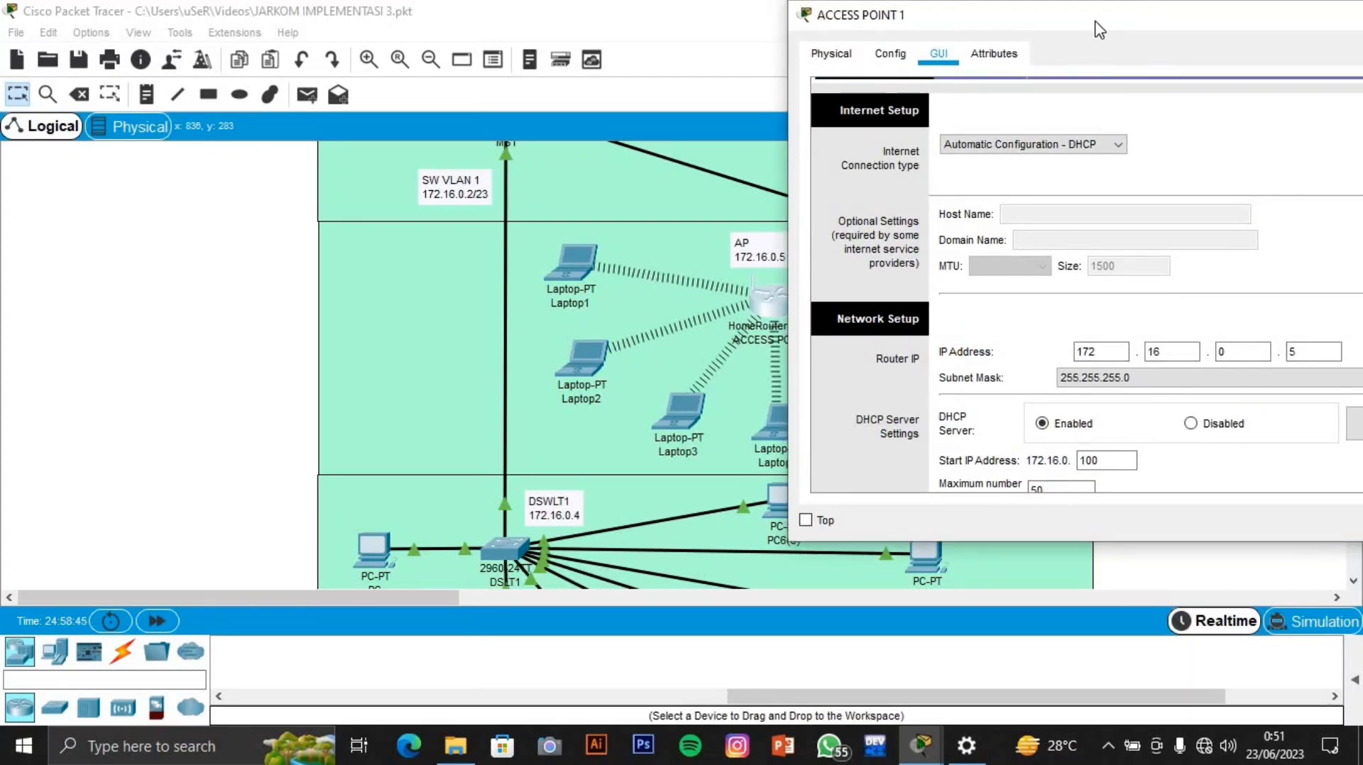
{"action": "left_click_drag", "start_coordinate": [1096, 26], "coordinate": [1027, 37]}
Step: Look through ACCESS POINT 1's subnet mask options, keeping 255.255.255.0, and switch its DHCP server to Disabled and back to Enabled
{"action": "left_click", "coordinate": [1145, 392]}
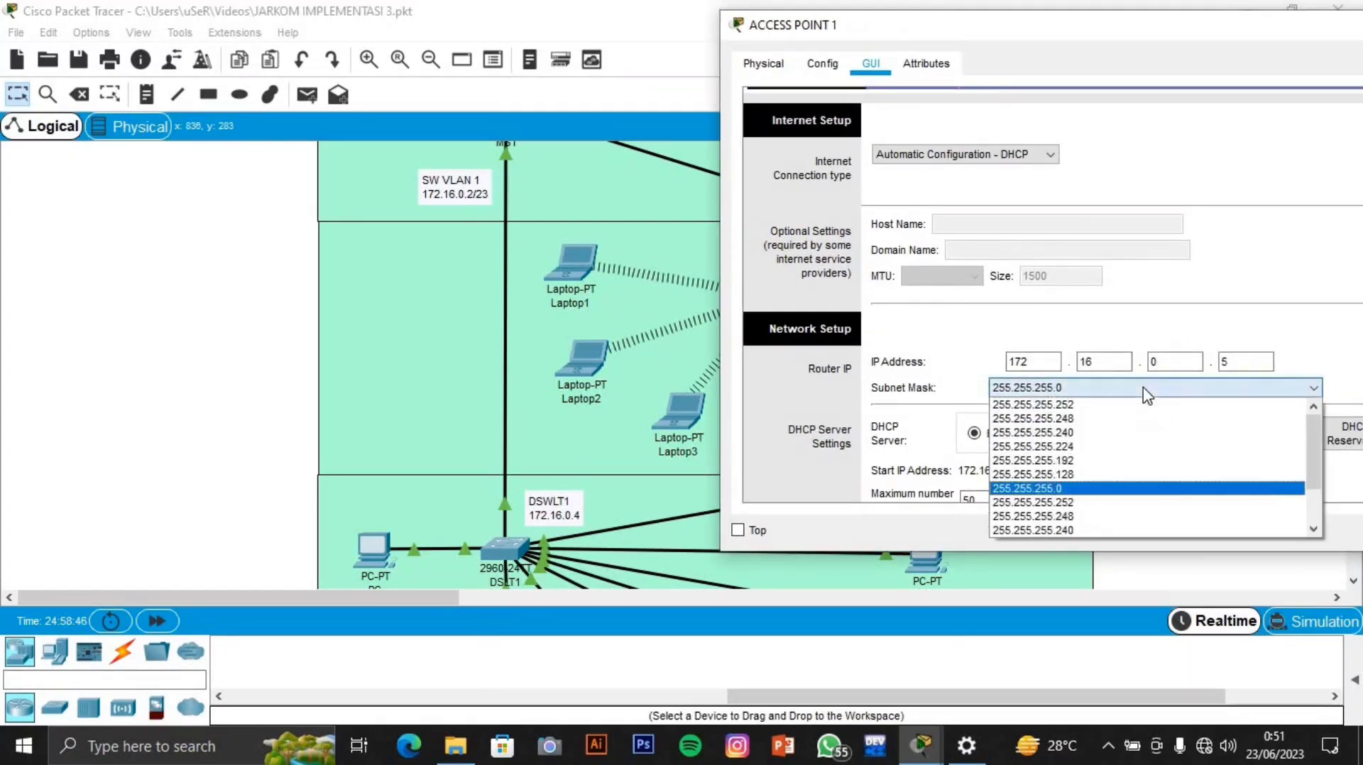
{"action": "left_click", "coordinate": [1054, 488]}
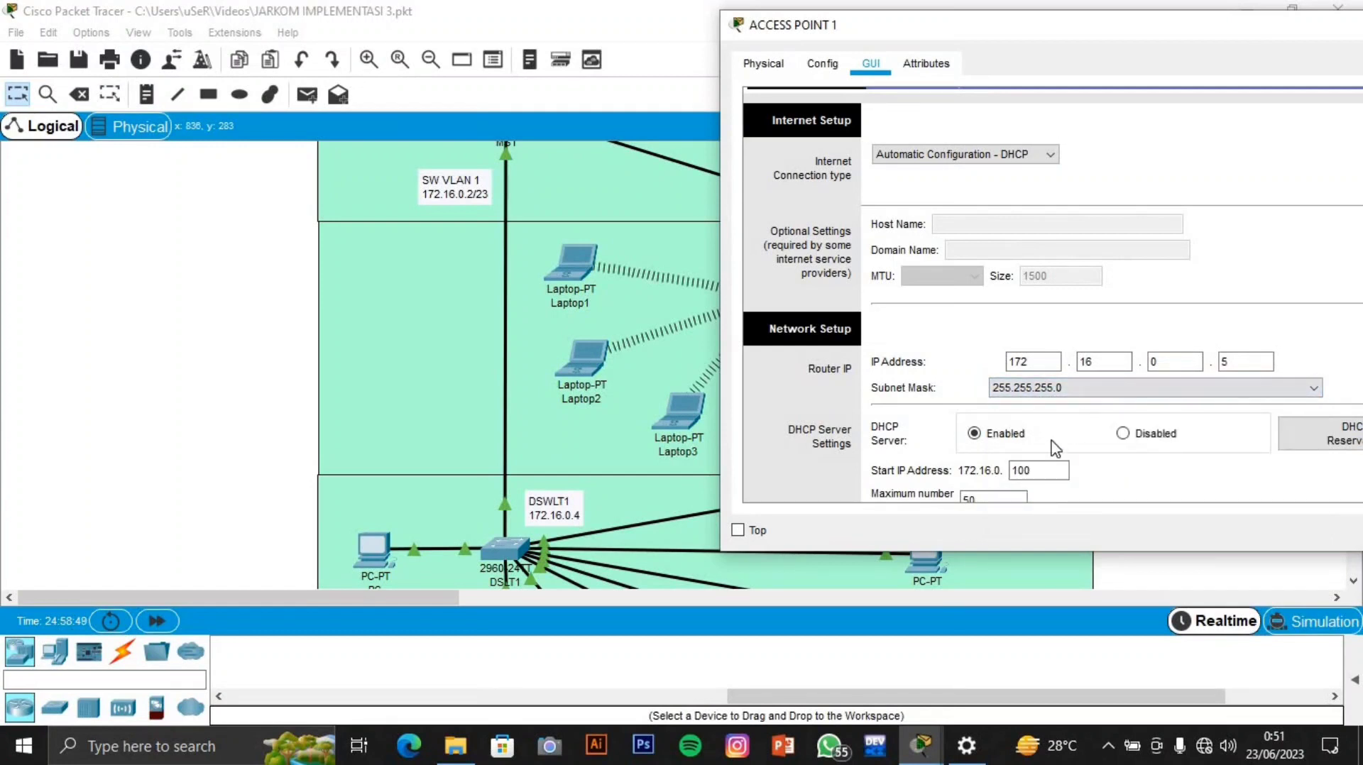
{"action": "left_click", "coordinate": [1145, 446]}
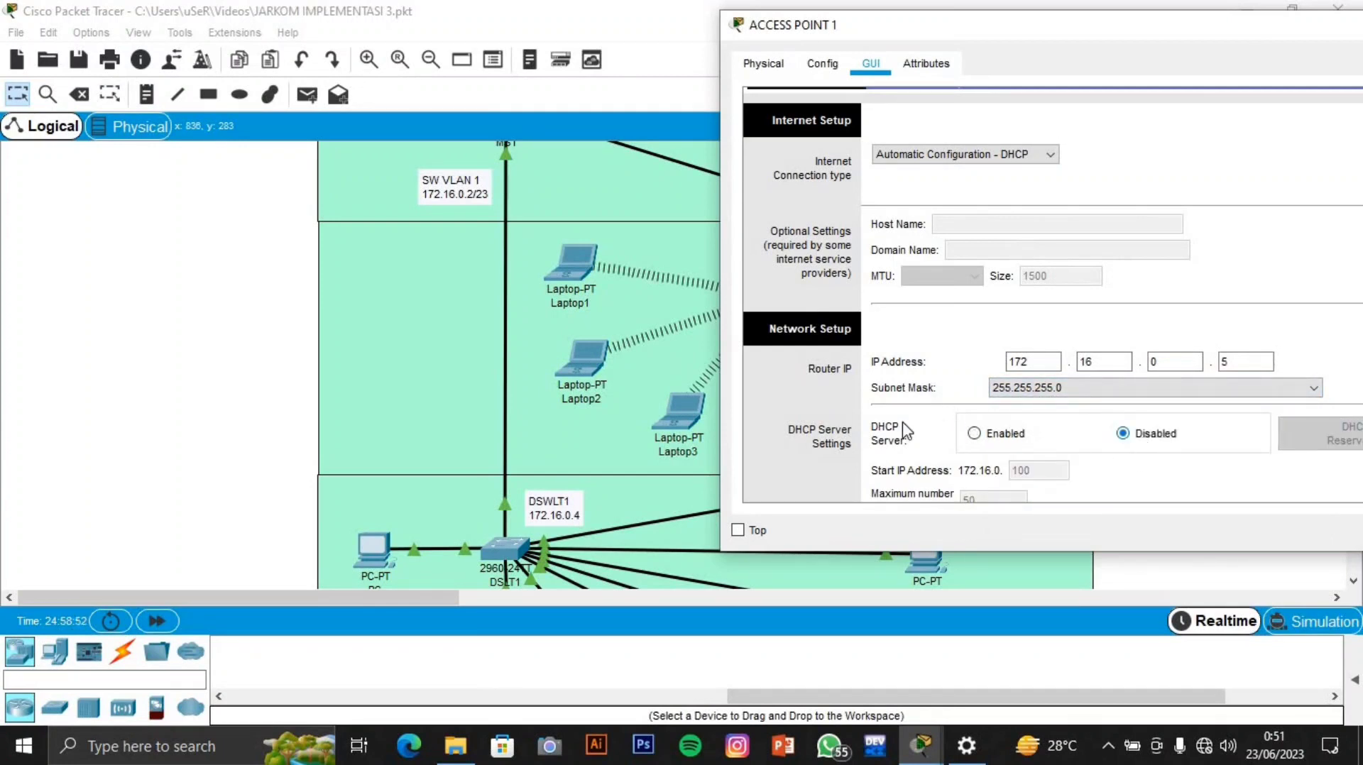
{"action": "left_click", "coordinate": [995, 440]}
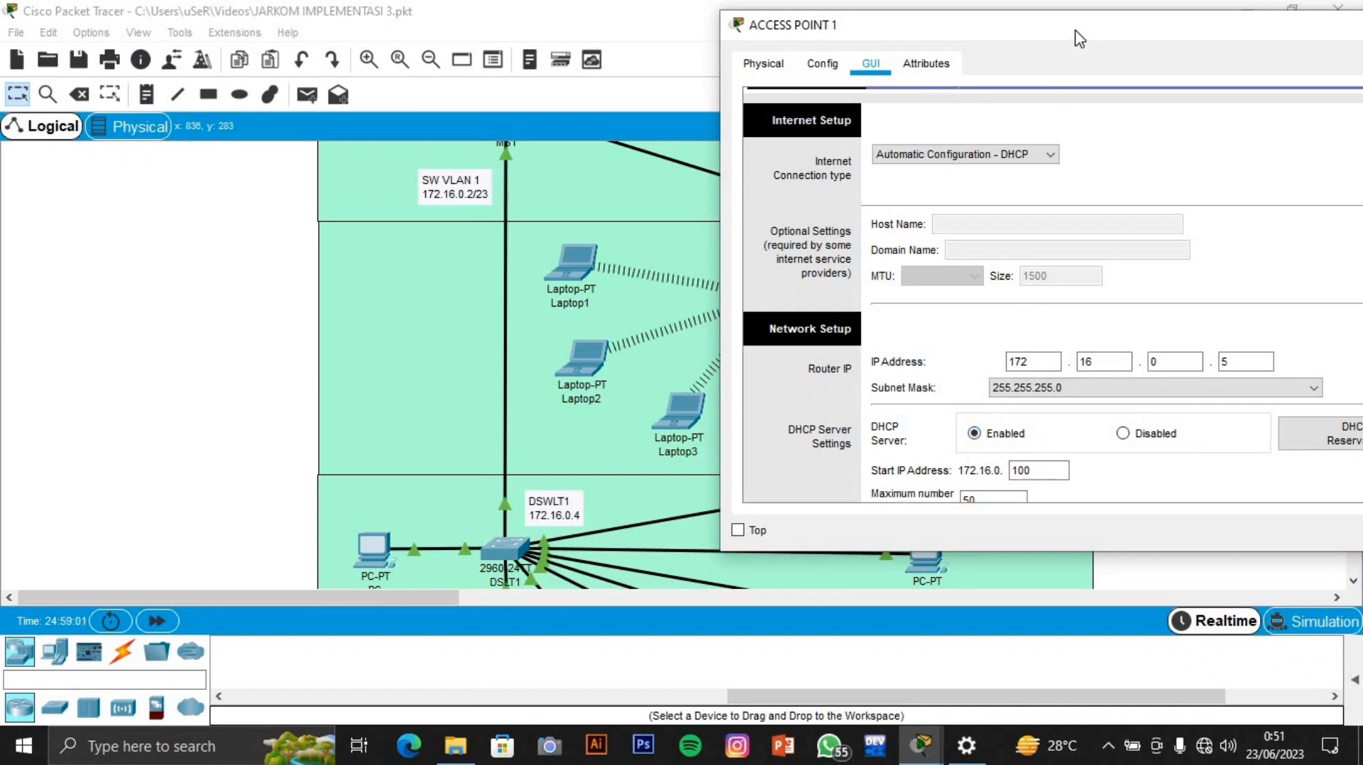
{"action": "left_click_drag", "start_coordinate": [1076, 38], "coordinate": [793, 83]}
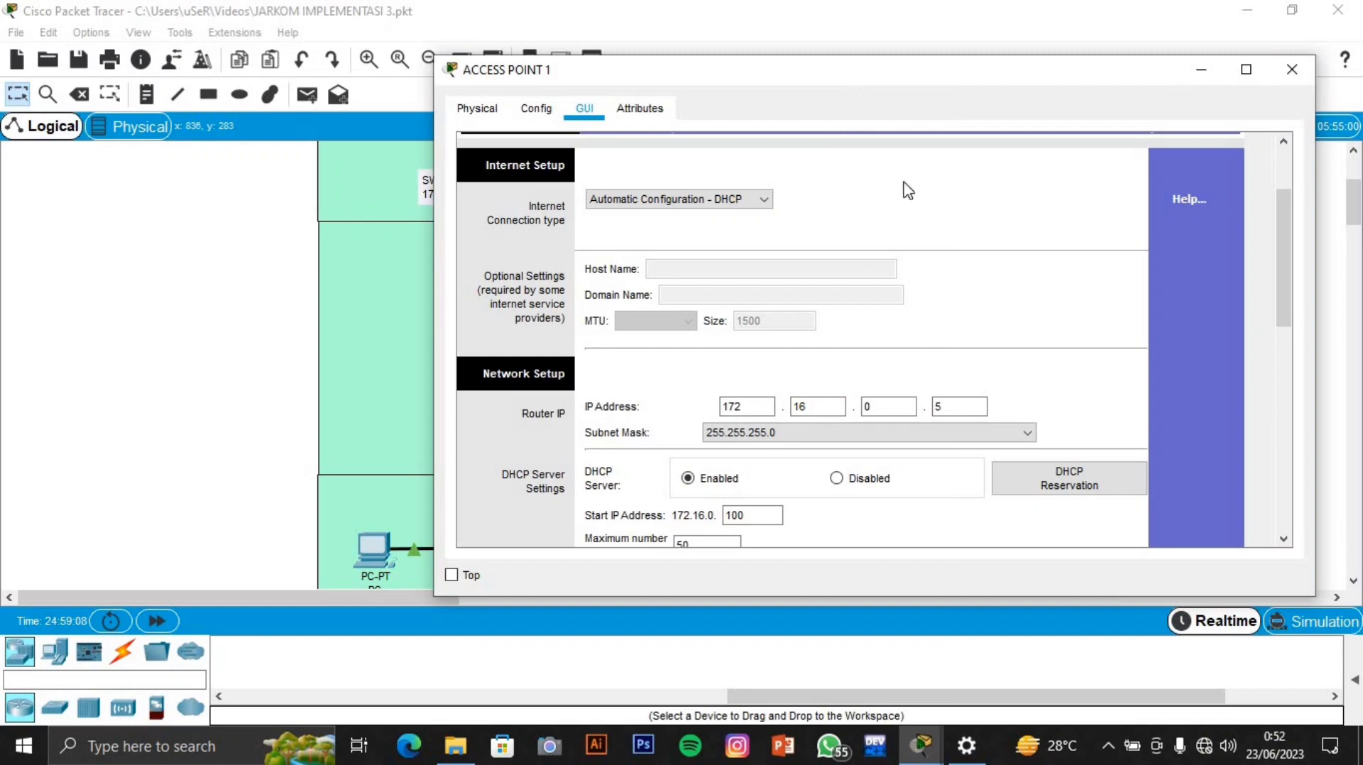
Step: Review the rest of ACCESS POINT 1's basic setup page down to the ISP Vlans settings, and close its window
{"action": "mouse_move", "coordinate": [852, 71]}
{"action": "left_mouse_down"}
{"action": "mouse_move", "coordinate": [1038, 435]}
{"action": "mouse_move", "coordinate": [894, 57]}
{"action": "mouse_move", "coordinate": [871, 55]}
{"action": "left_mouse_up"}
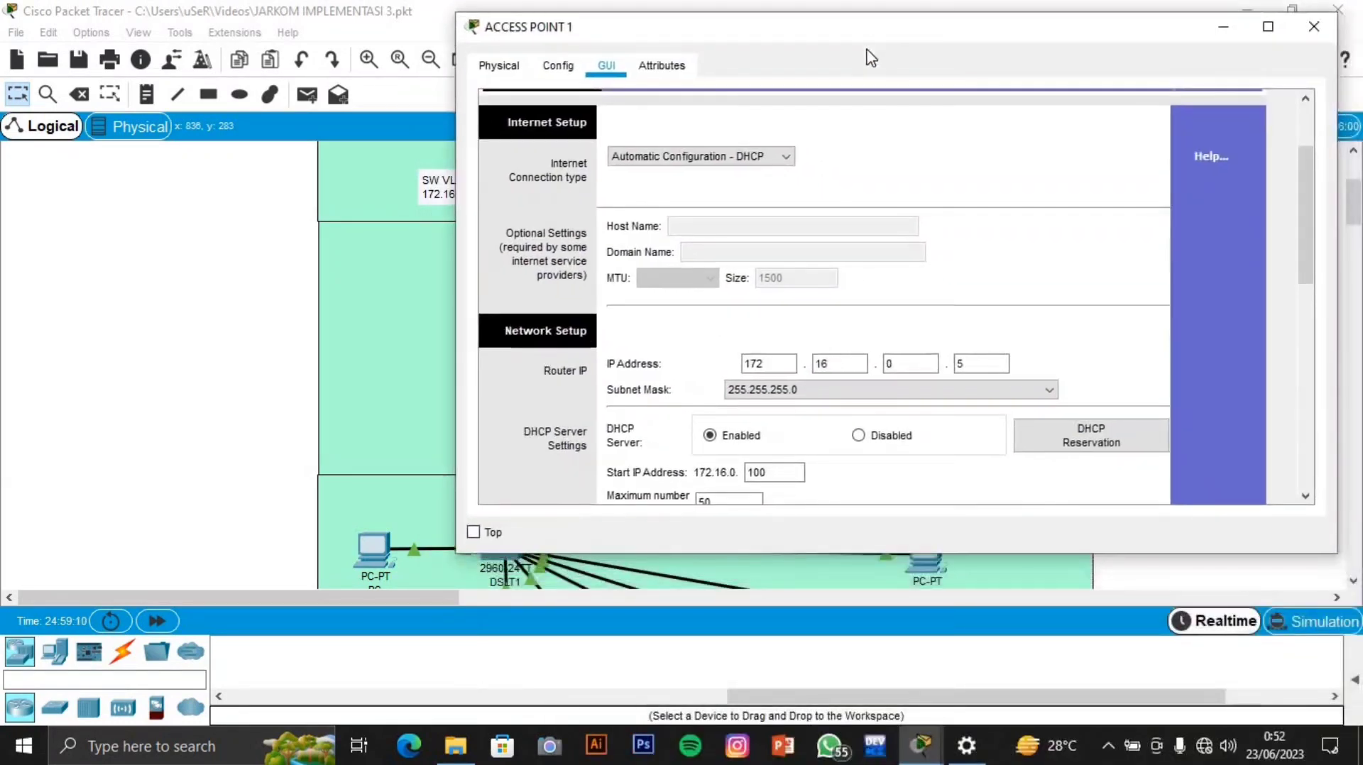
{"action": "scroll", "coordinate": [858, 305], "scroll_direction": "down", "scroll_amount": 5}
{"action": "scroll", "coordinate": [857, 305], "scroll_direction": "down", "scroll_amount": 3}
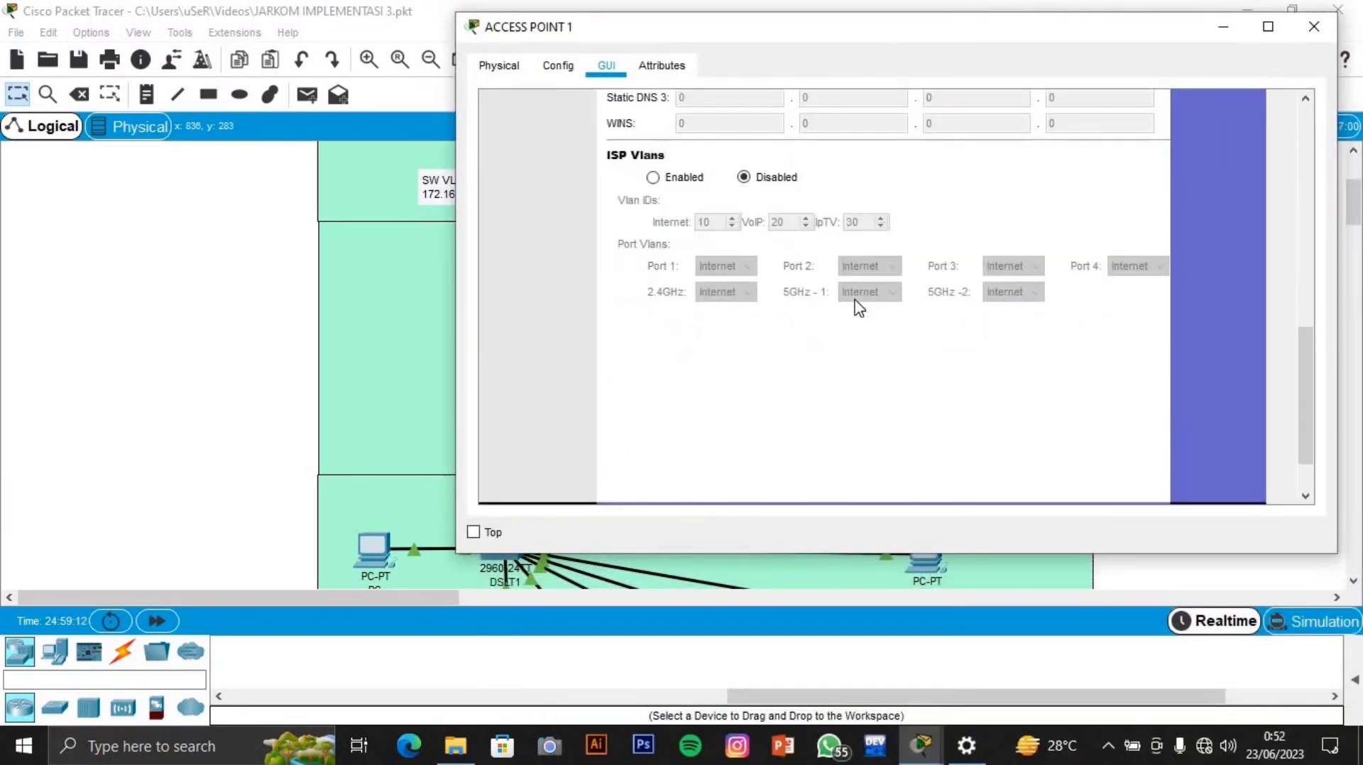
{"action": "scroll", "coordinate": [858, 305], "scroll_direction": "up", "scroll_amount": 11}
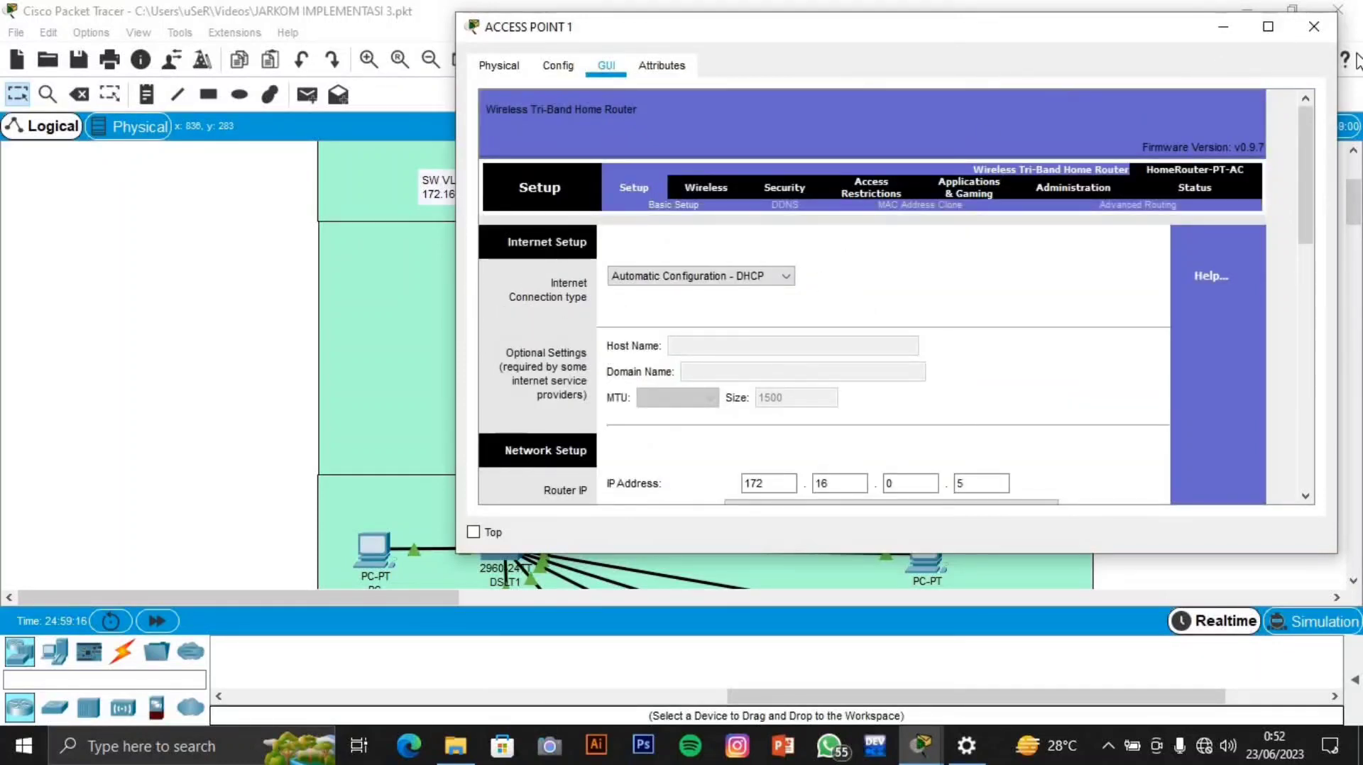
{"action": "left_click", "coordinate": [1314, 26]}
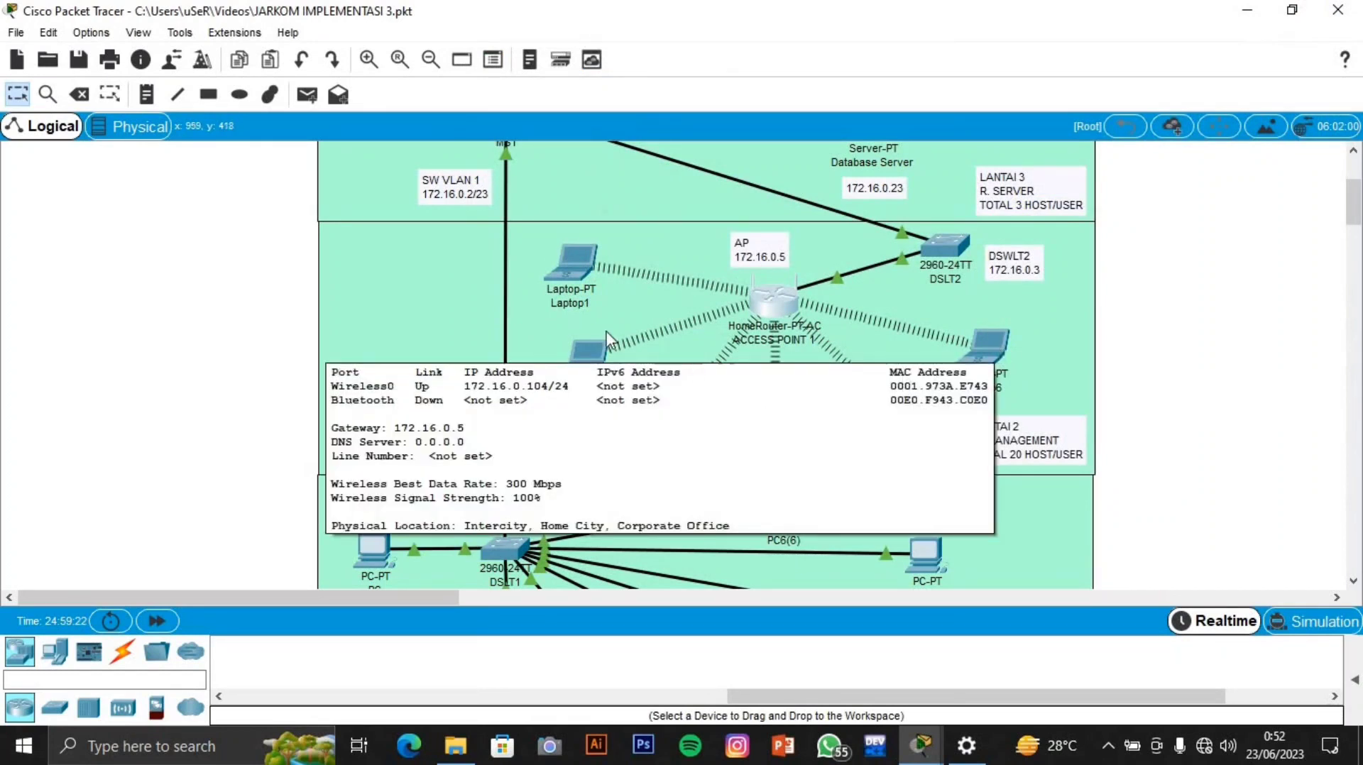
Step: Check Laptop2's IP configuration and global settings against the LANTAI 2 topology, and close its window
{"action": "left_click", "coordinate": [585, 361]}
{"action": "left_click", "coordinate": [524, 273]}
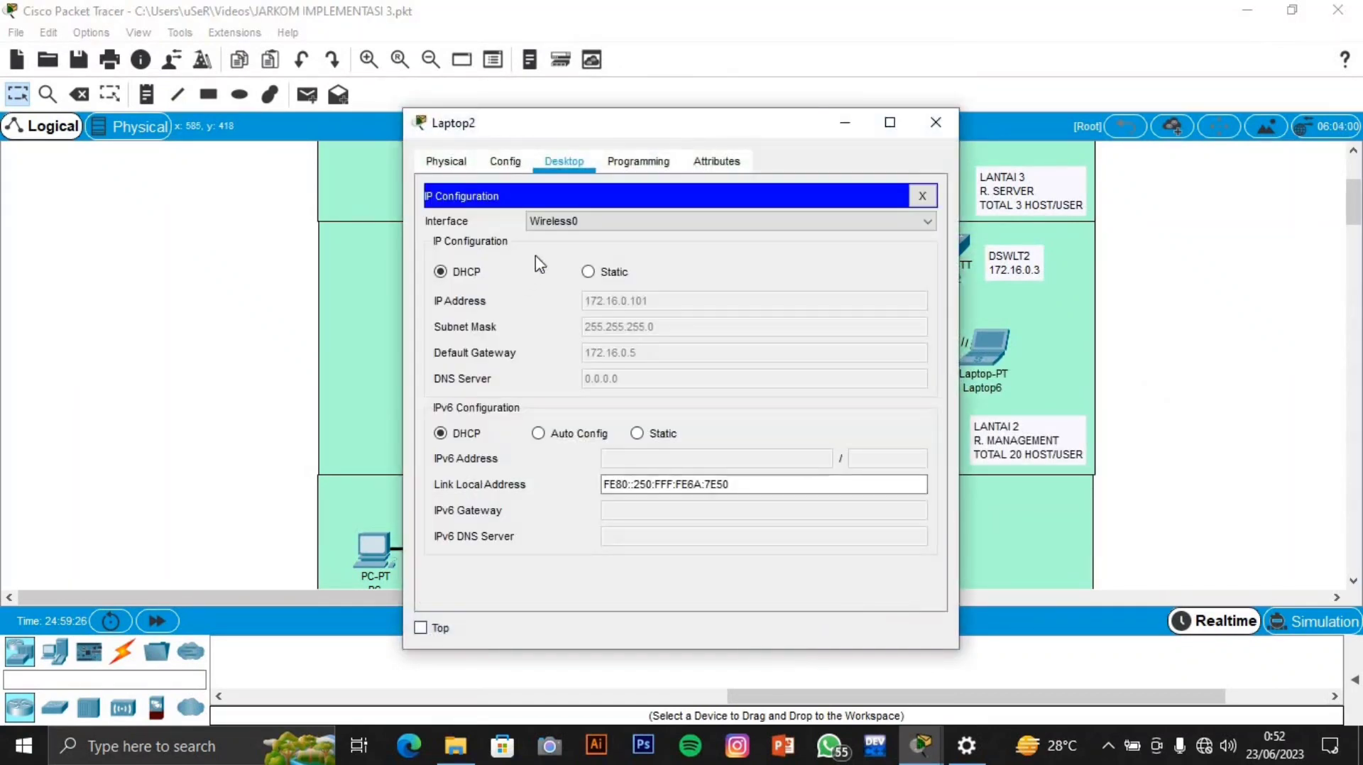
{"action": "left_click", "coordinate": [517, 165]}
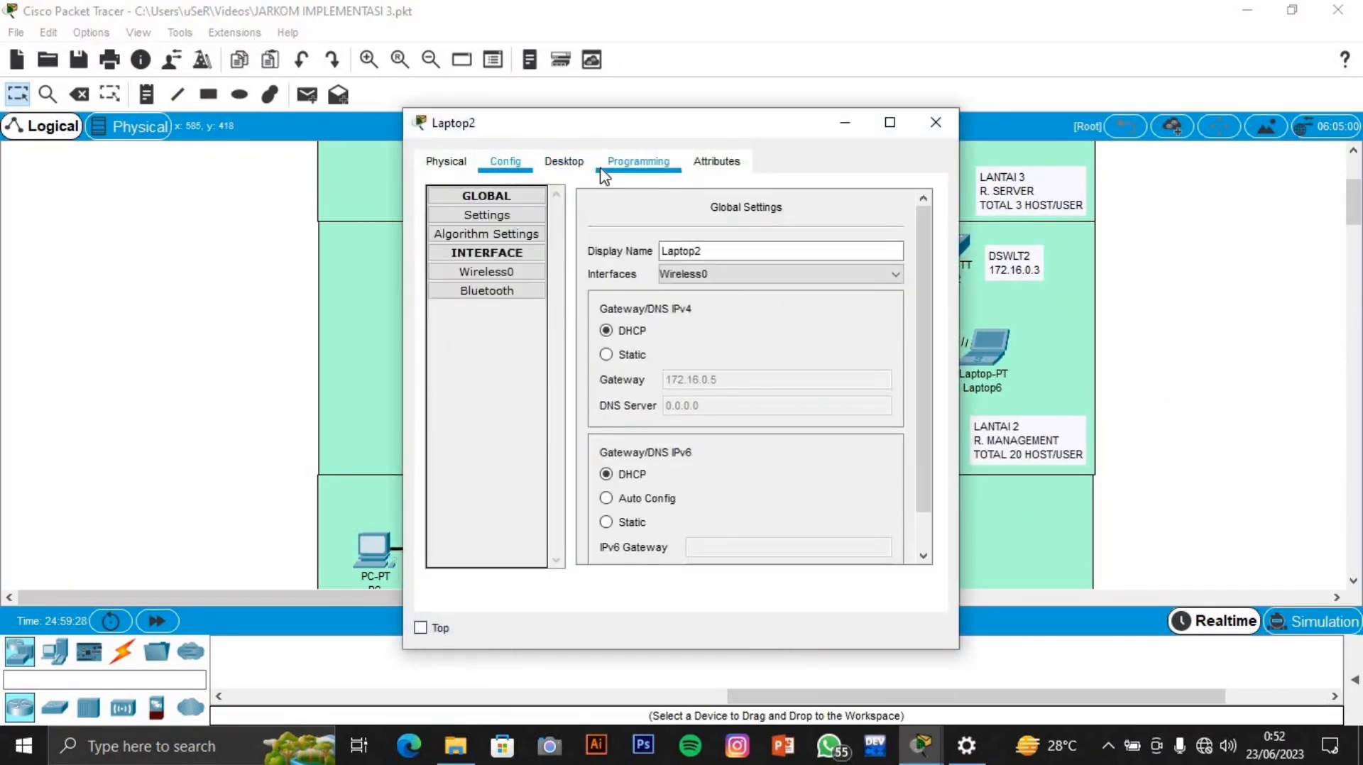
{"action": "left_click", "coordinate": [565, 161]}
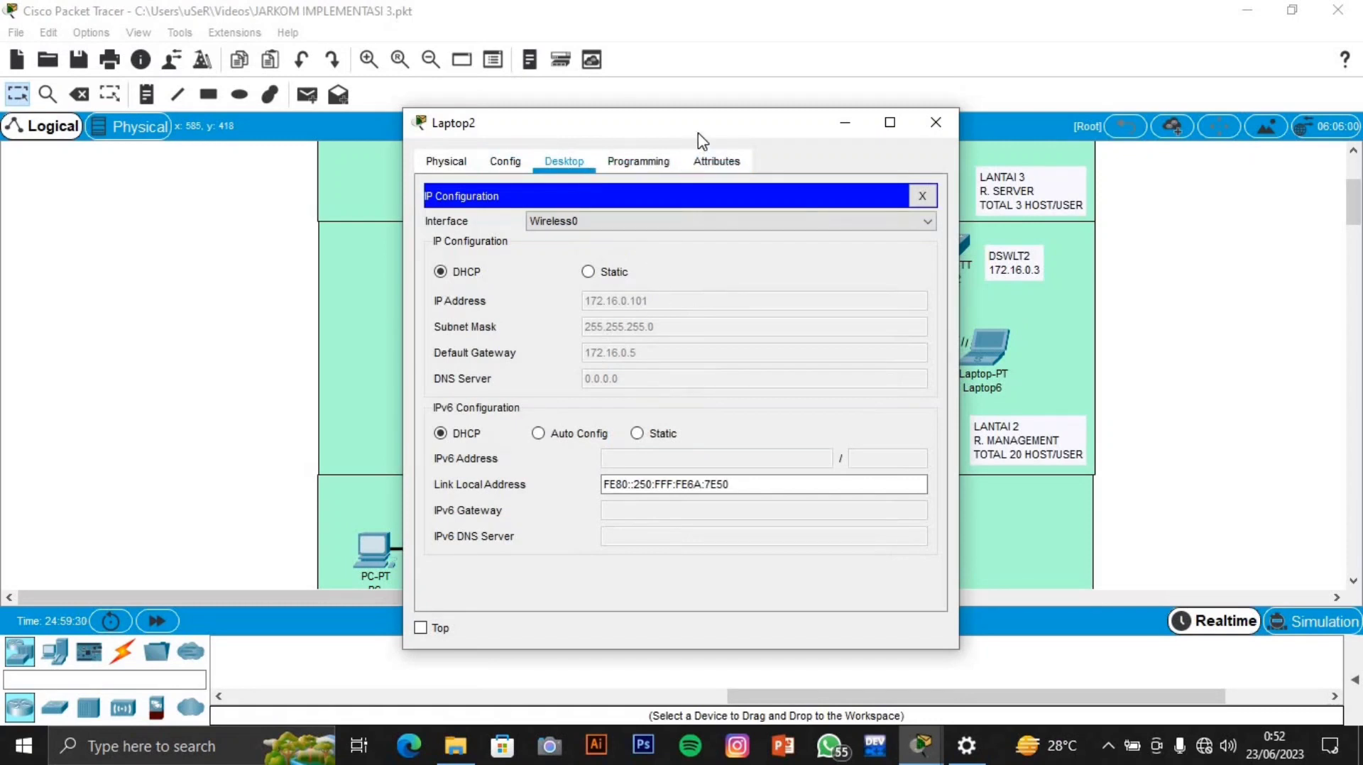
{"action": "left_click_drag", "start_coordinate": [713, 137], "coordinate": [1077, 153]}
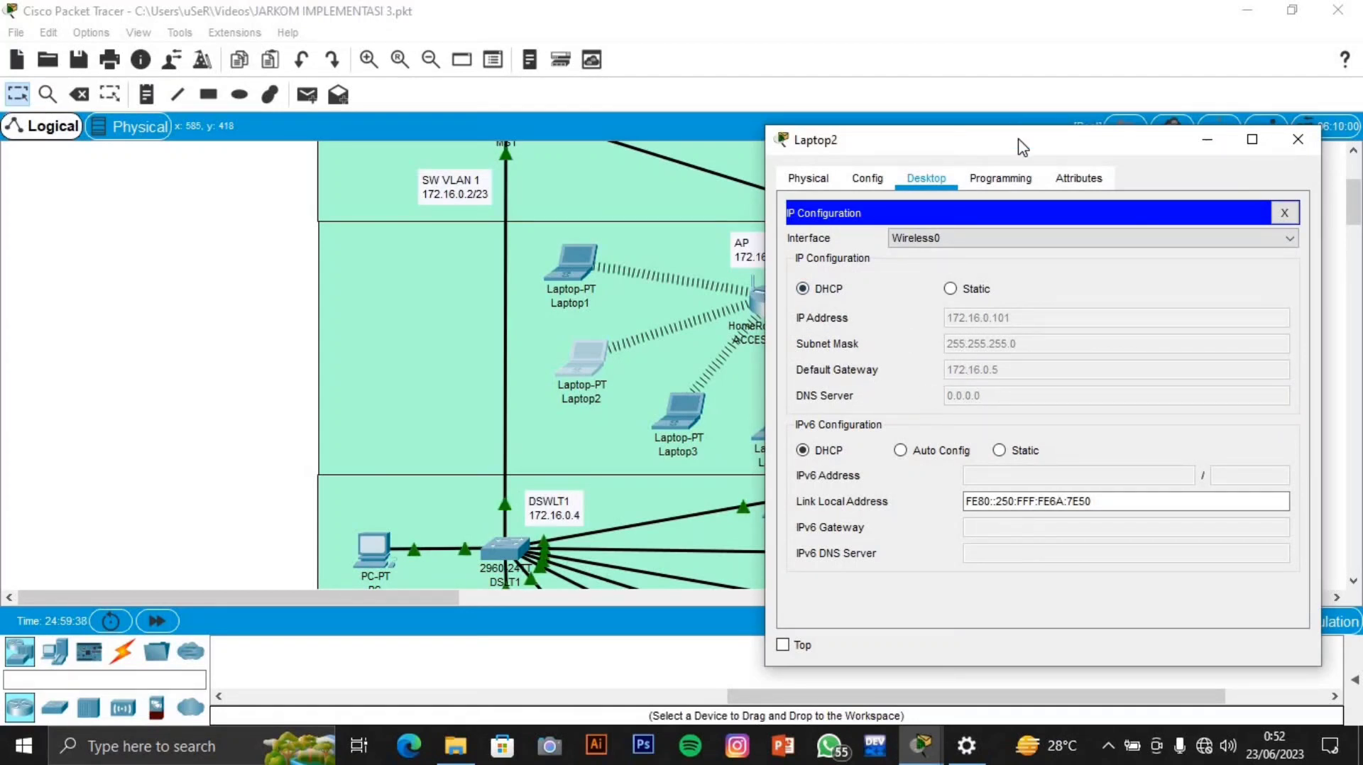
{"action": "left_click_drag", "start_coordinate": [1022, 140], "coordinate": [1039, 311]}
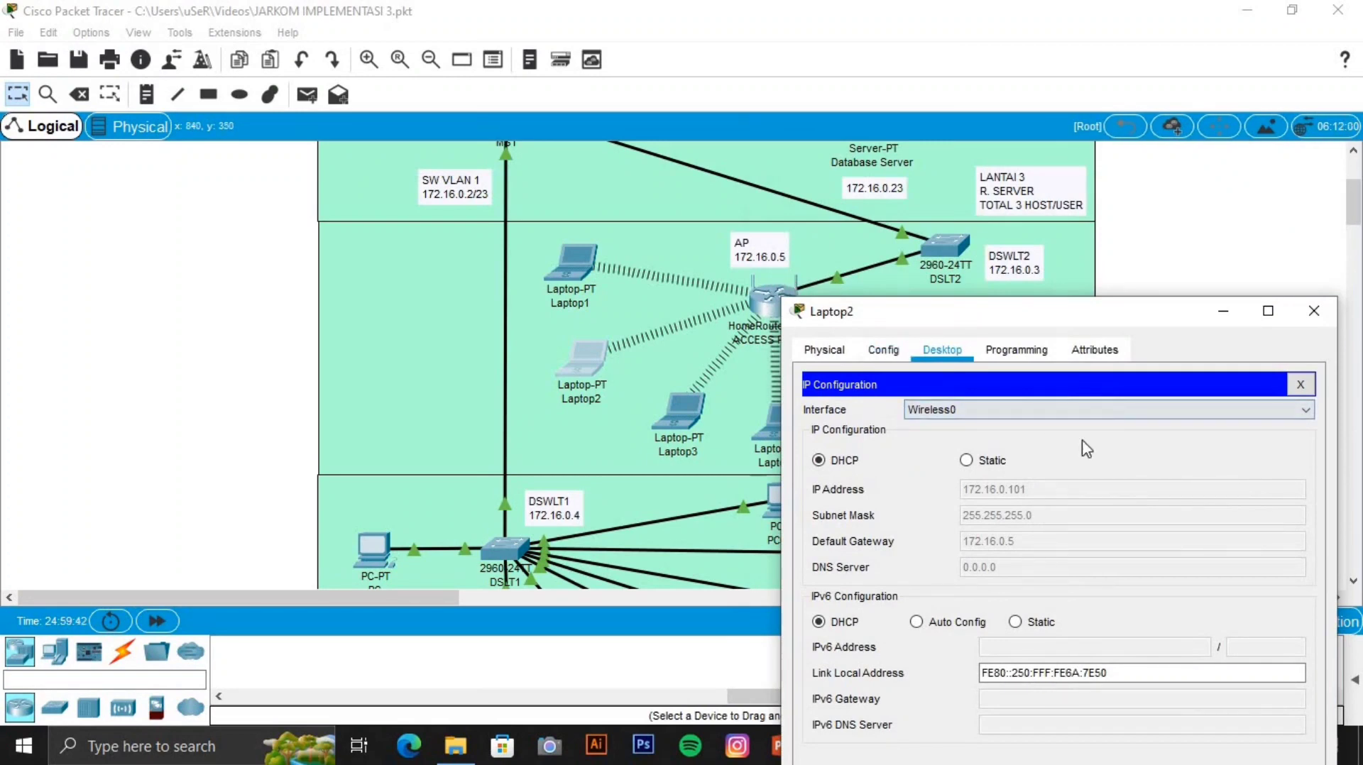
{"action": "left_click", "coordinate": [1314, 311]}
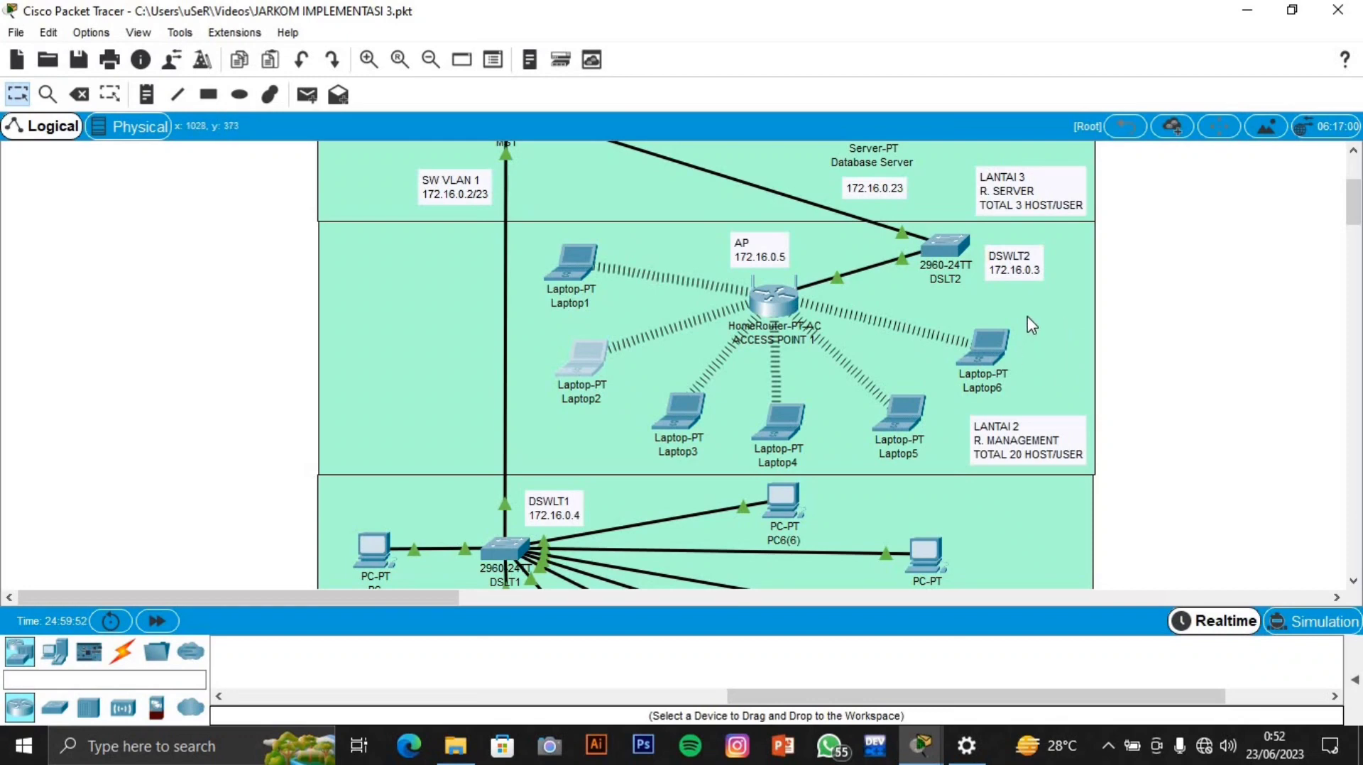
Step: Inspect the LANTAI 1 staff network and check the IP configuration of the computer labelled PC beside its switch
{"action": "scroll", "coordinate": [1057, 297], "scroll_direction": "down", "scroll_amount": 1}
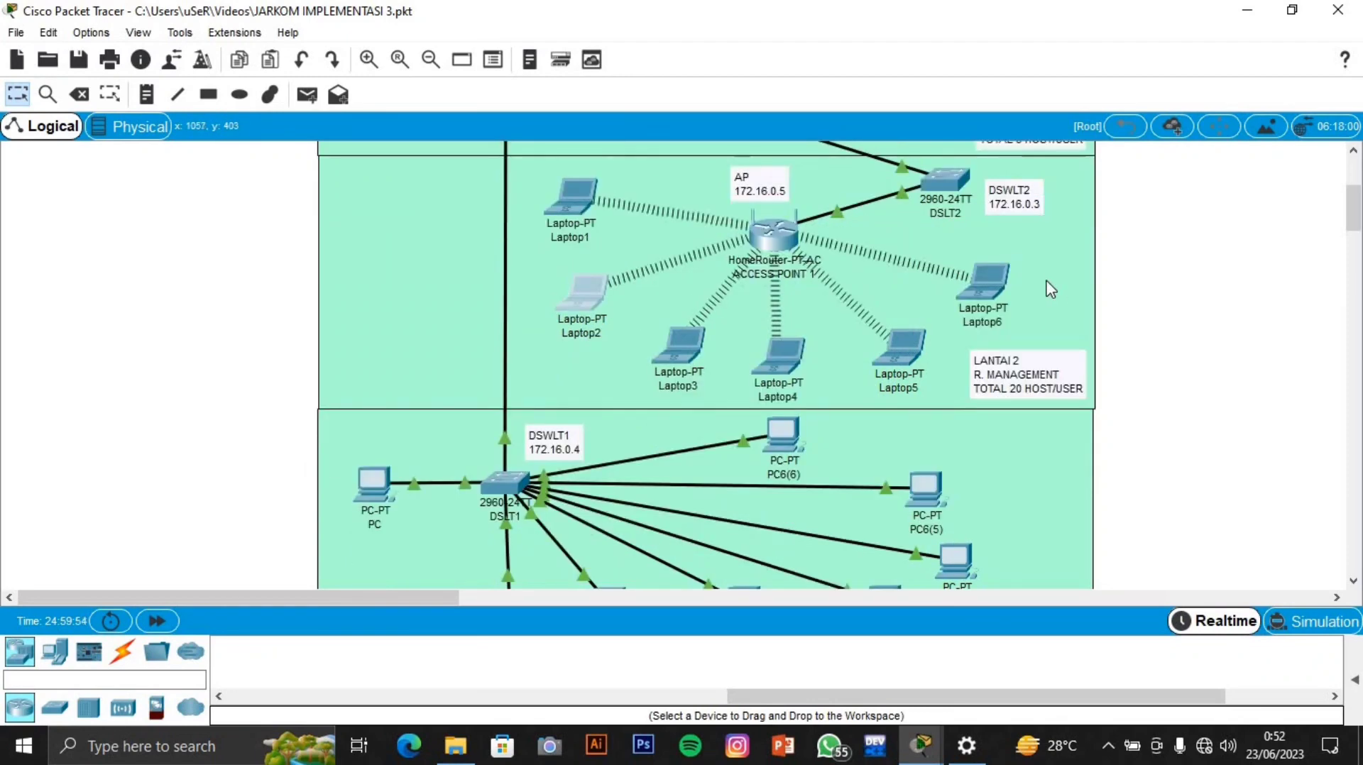
{"action": "scroll", "coordinate": [893, 261], "scroll_direction": "down", "scroll_amount": 1}
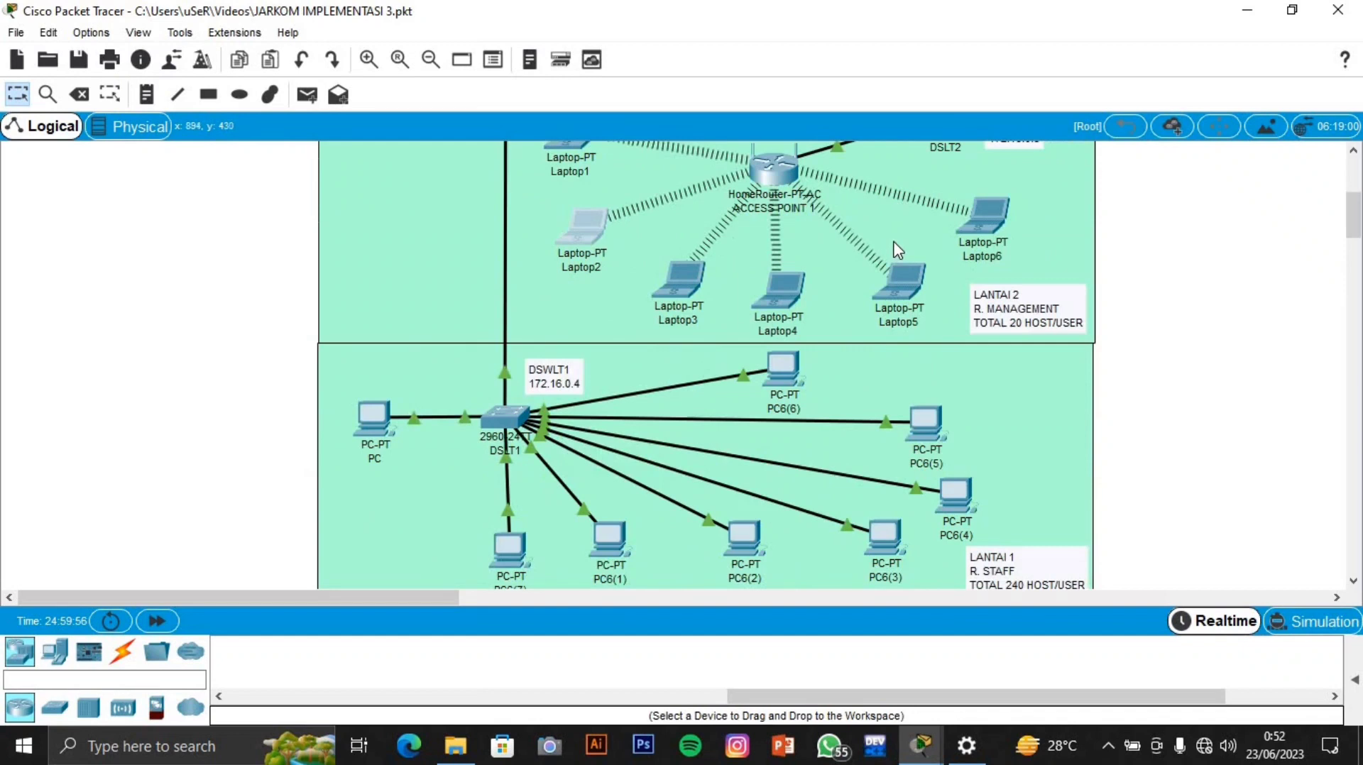
{"action": "scroll", "coordinate": [898, 250], "scroll_direction": "down", "scroll_amount": 1}
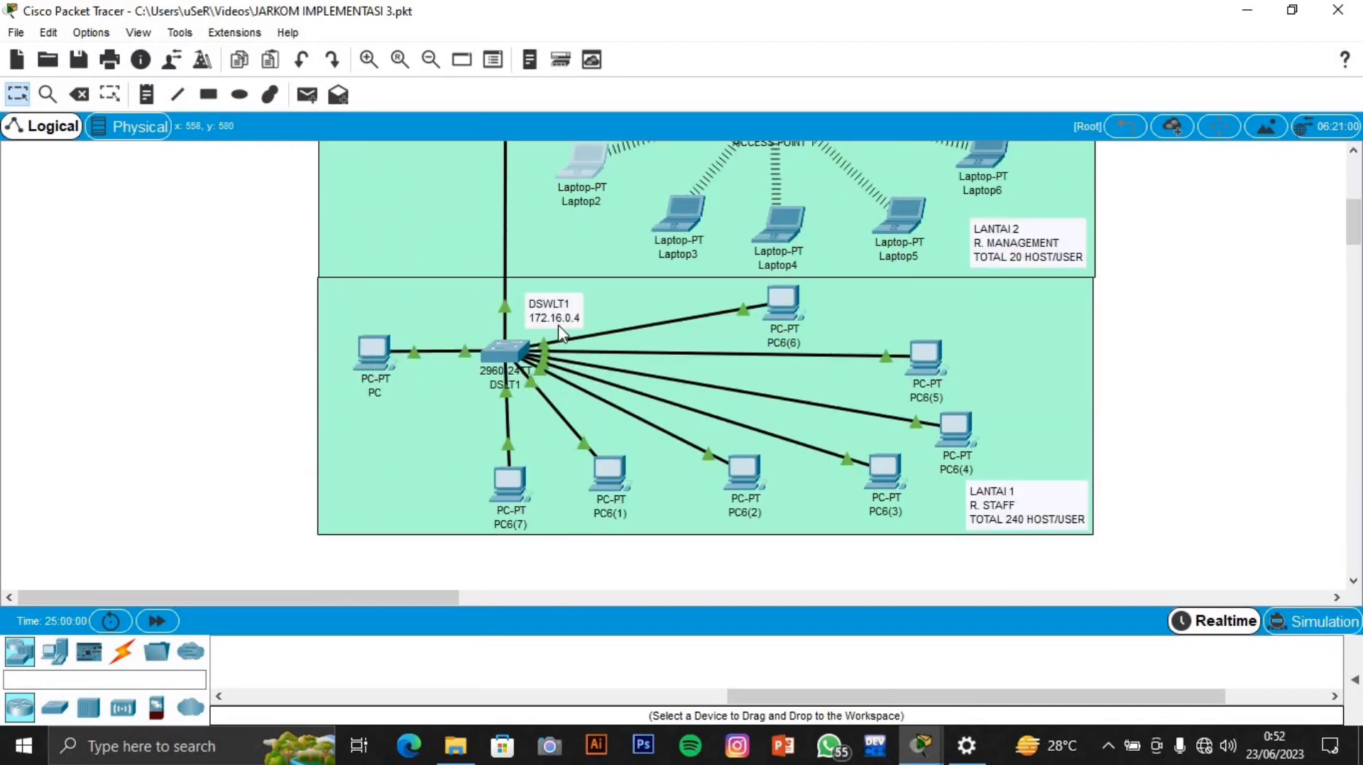
{"action": "scroll", "coordinate": [566, 335], "scroll_direction": "down", "scroll_amount": 1}
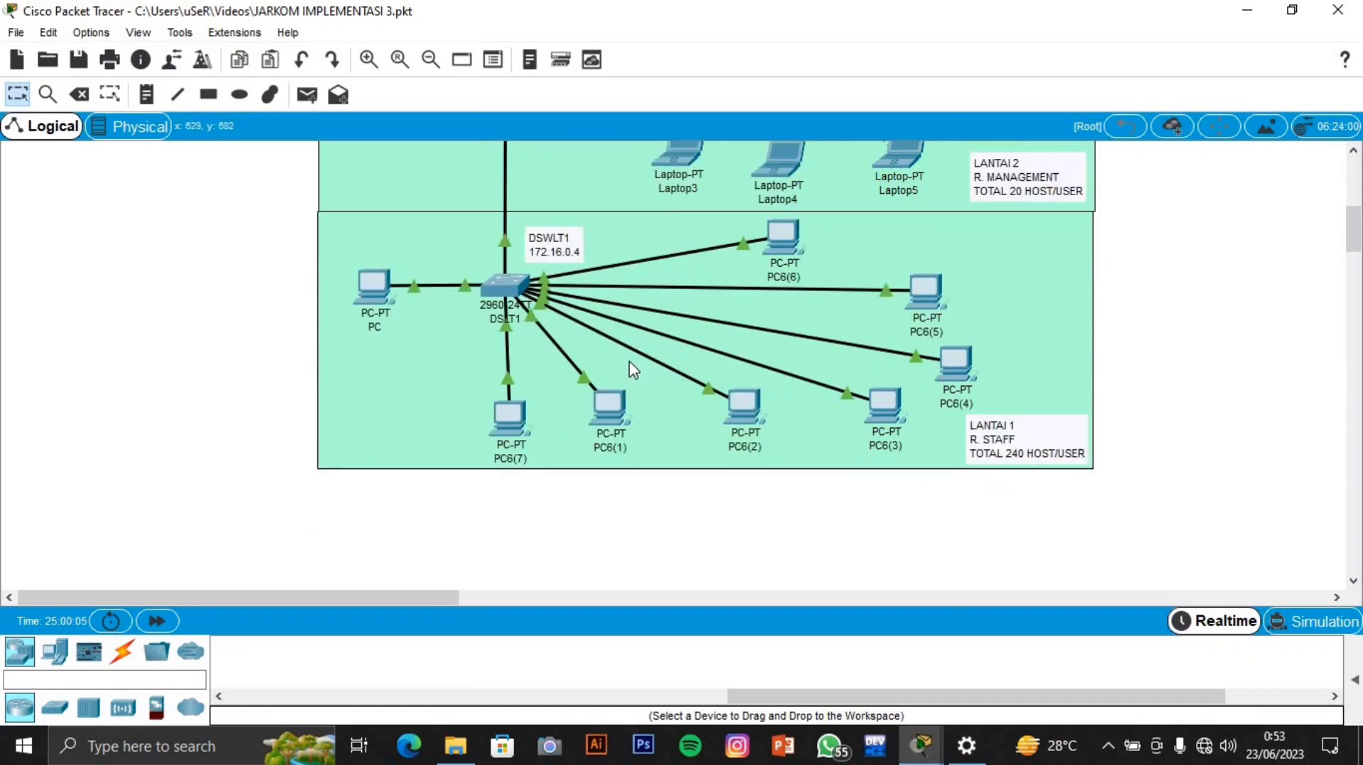
{"action": "left_click", "coordinate": [377, 286]}
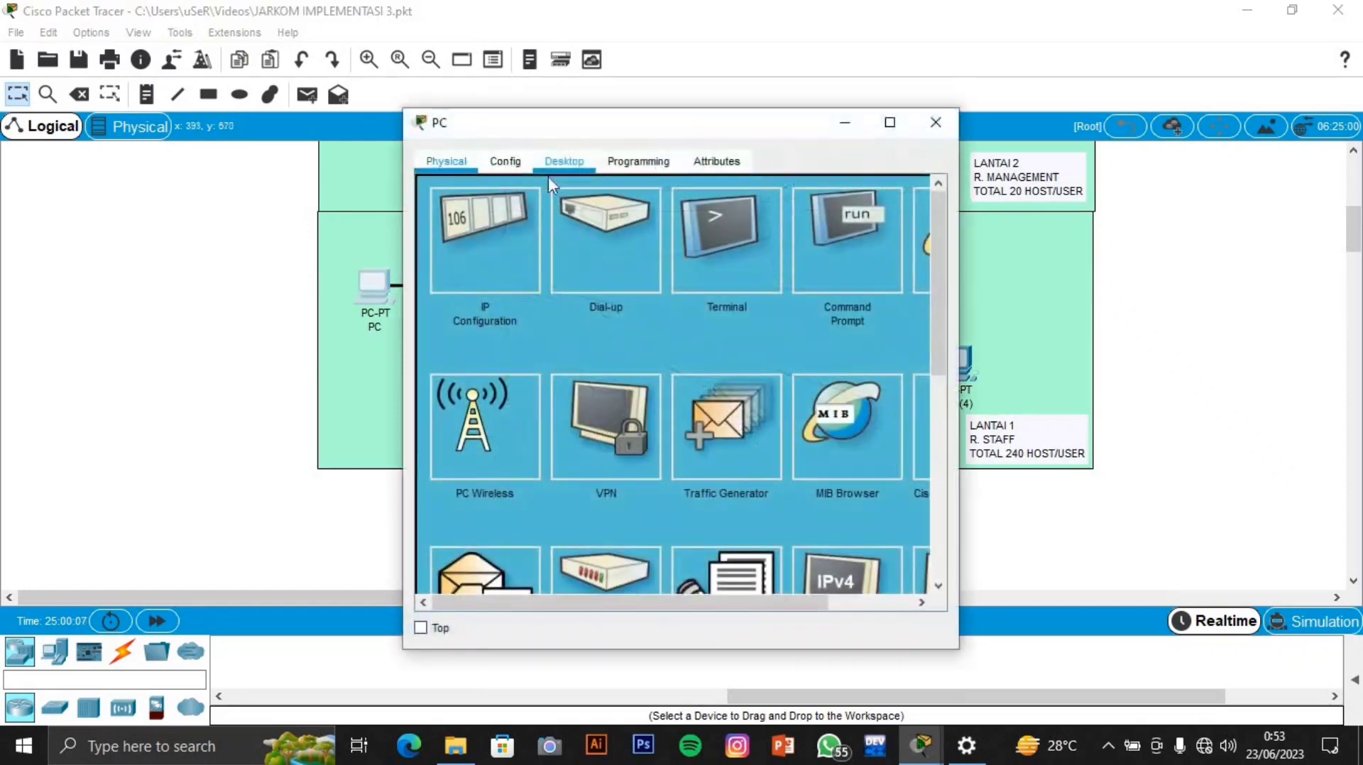
{"action": "left_click", "coordinate": [522, 241]}
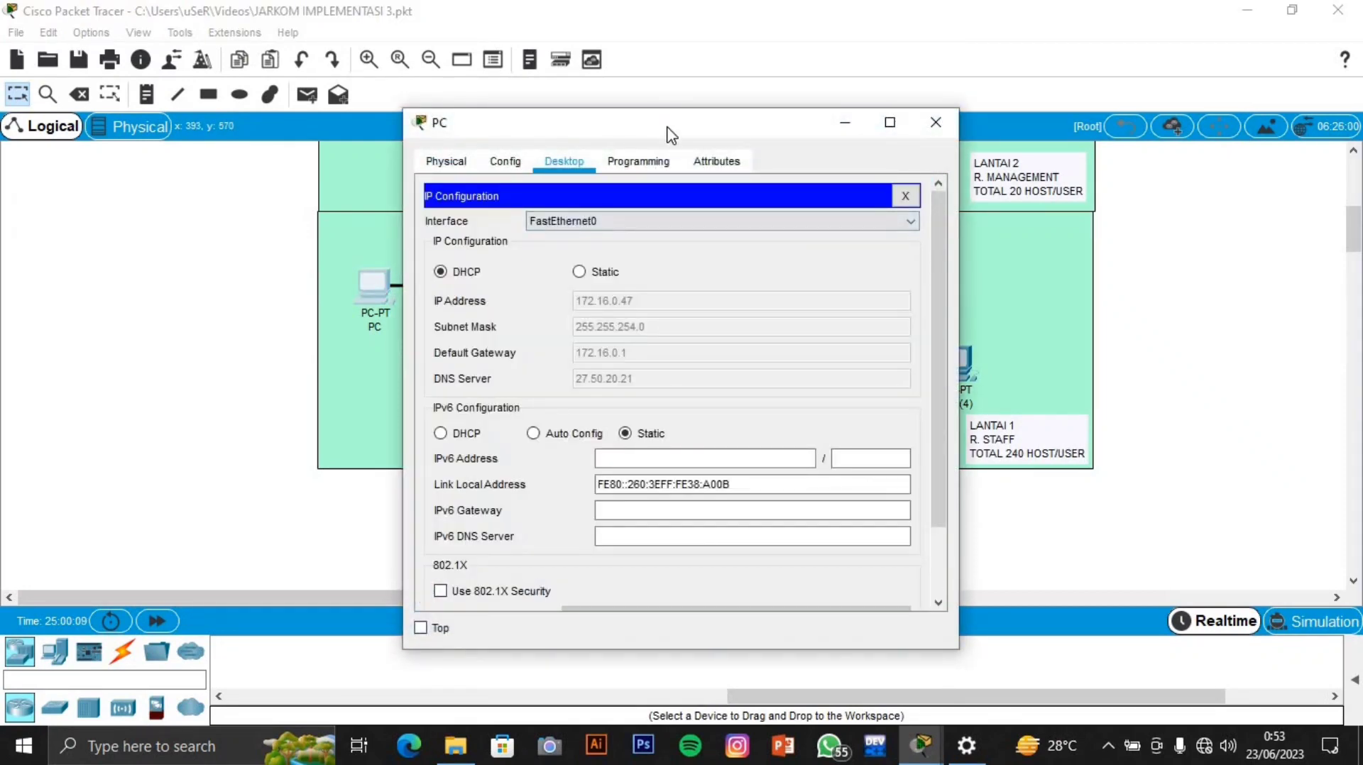
{"action": "left_click_drag", "start_coordinate": [670, 130], "coordinate": [1030, 129]}
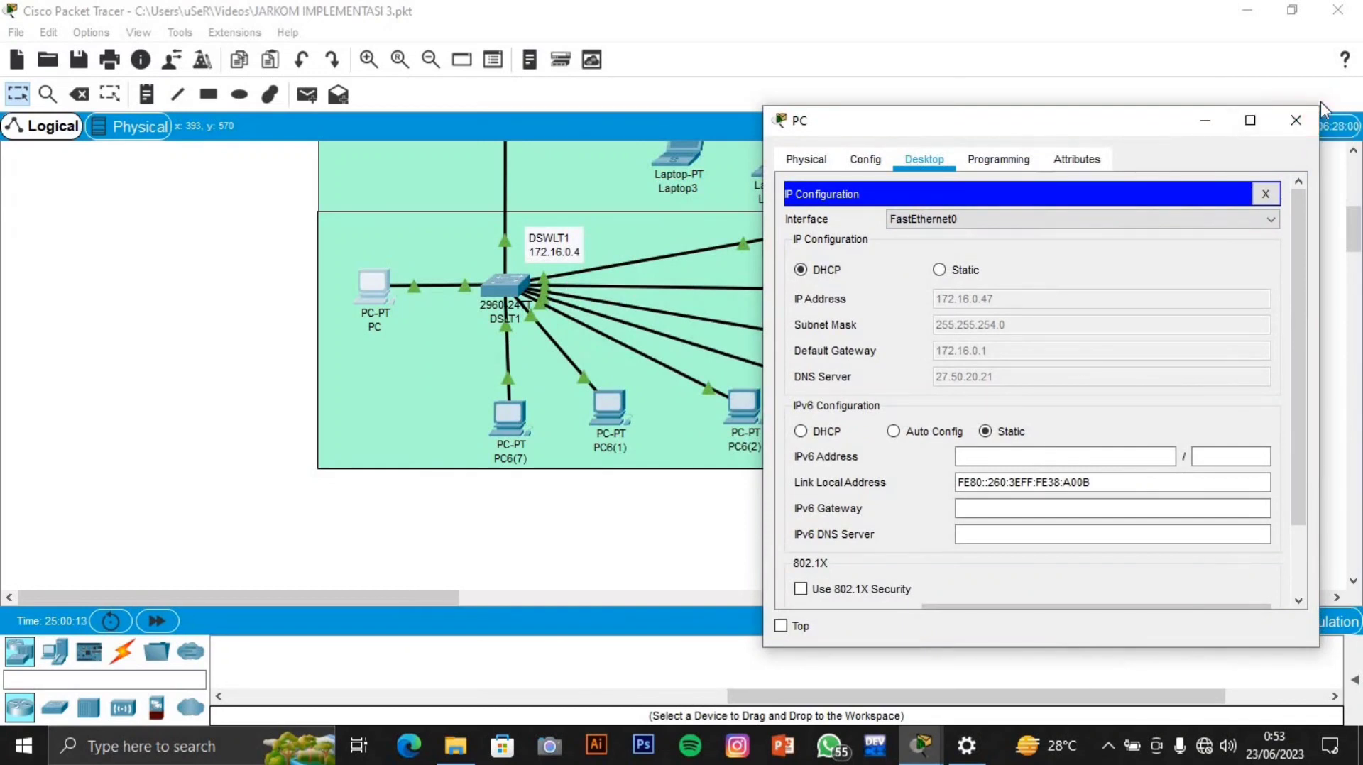
Step: Switch PC's IP configuration to Static and back to DHCP to request a new address, and close its window
{"action": "left_click", "coordinate": [943, 269]}
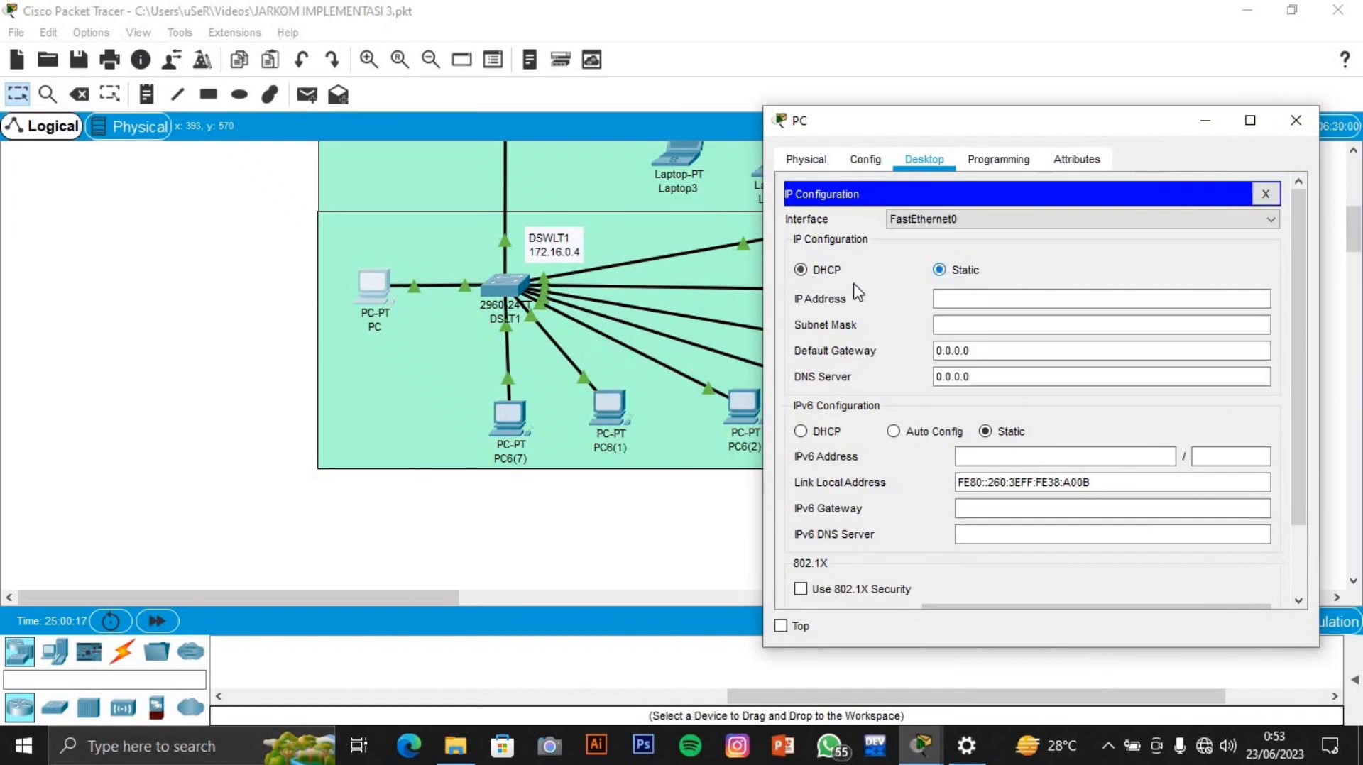
{"action": "left_click", "coordinate": [807, 272]}
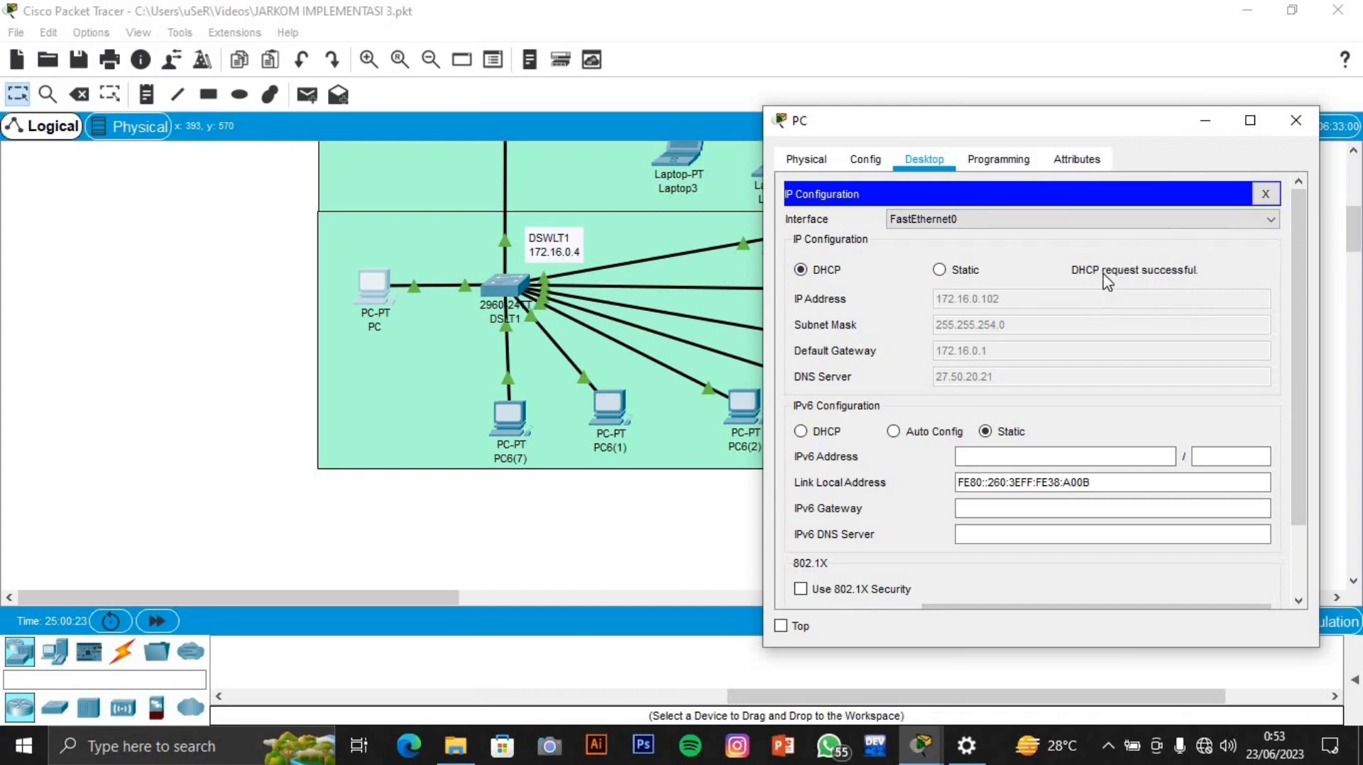
{"action": "left_click", "coordinate": [1296, 120]}
Step: Check the File Server's IP address, subnet mask, default gateway and DNS server on LANTAI 3
{"action": "scroll", "coordinate": [756, 196], "scroll_direction": "up", "scroll_amount": 5}
{"action": "left_click", "coordinate": [752, 195]}
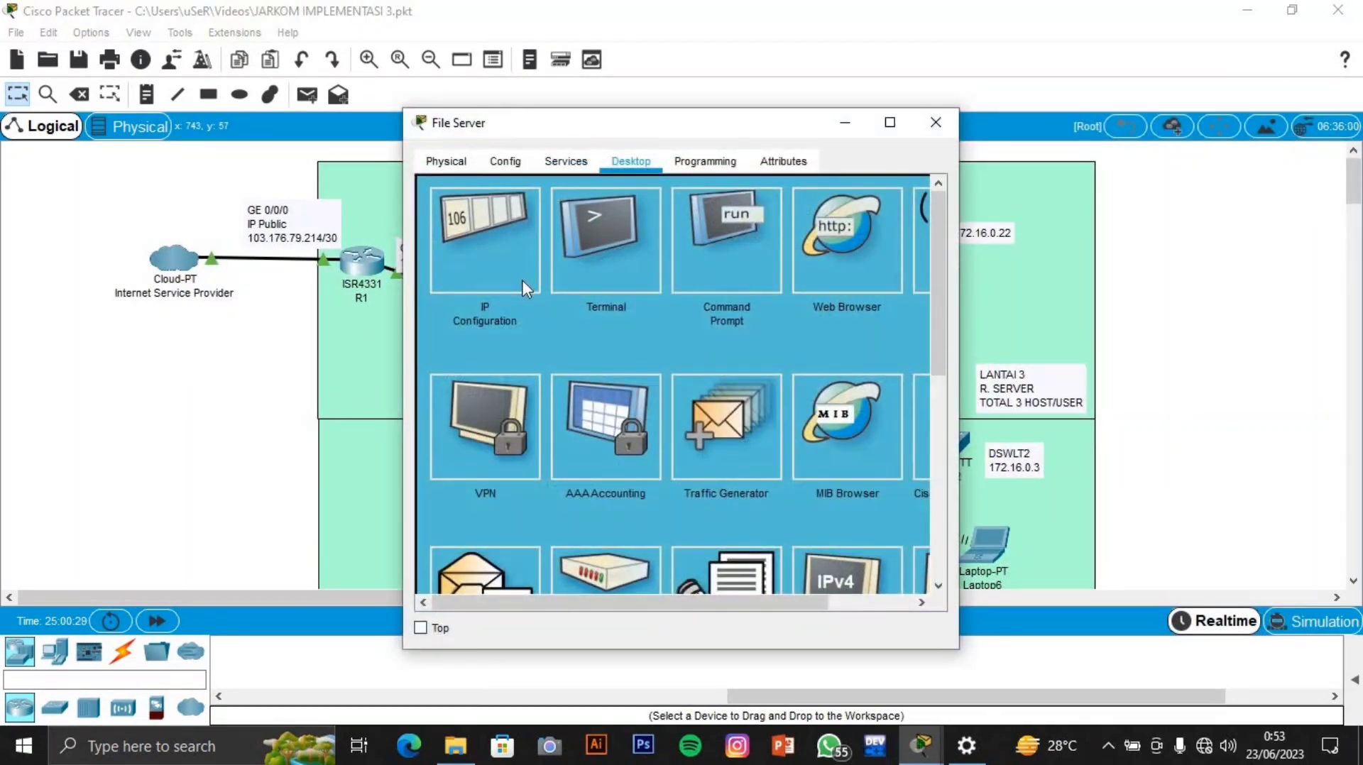
{"action": "left_click", "coordinate": [522, 280]}
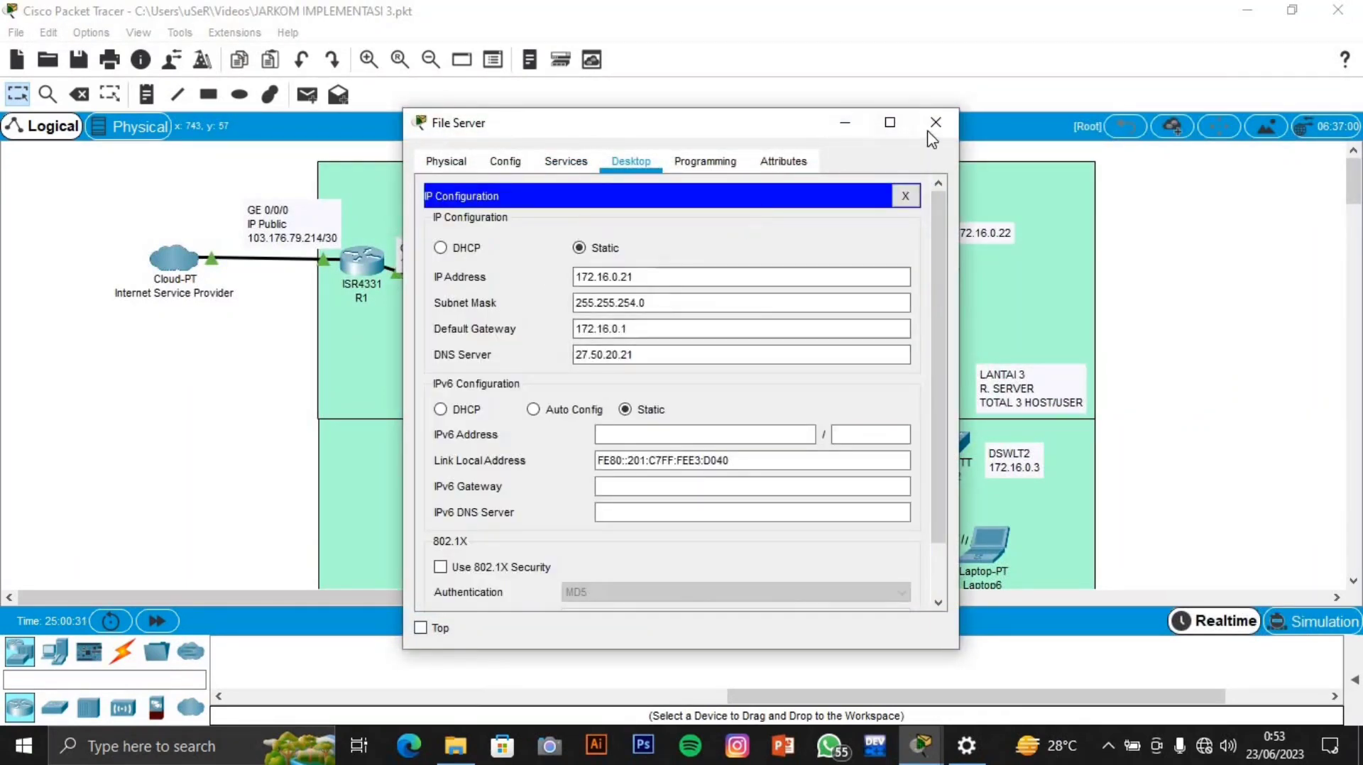
Step: Look through the File Server's physical view, HTTP service and DHCP service settings, and close its window
{"action": "left_click", "coordinate": [446, 162]}
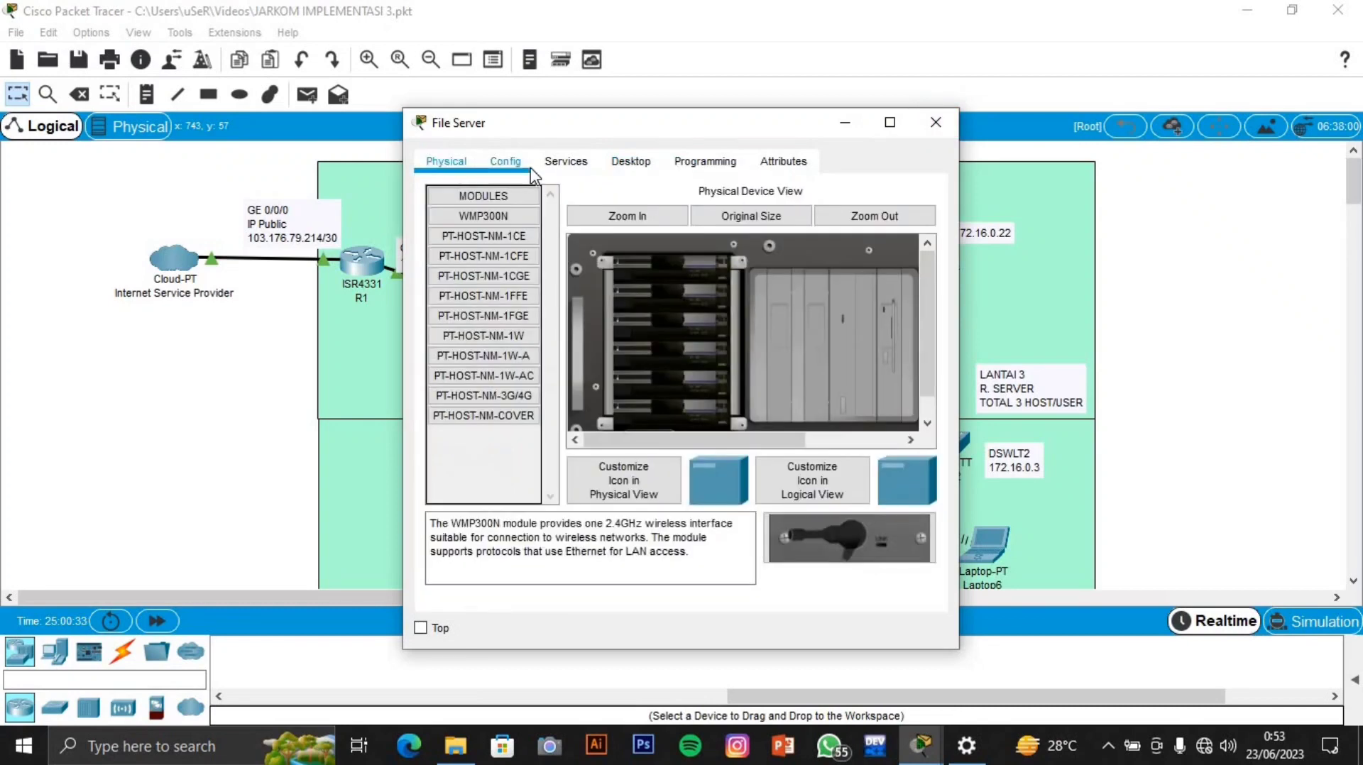
{"action": "left_click", "coordinate": [499, 163]}
{"action": "left_click", "coordinate": [446, 162]}
{"action": "left_click", "coordinate": [566, 162]}
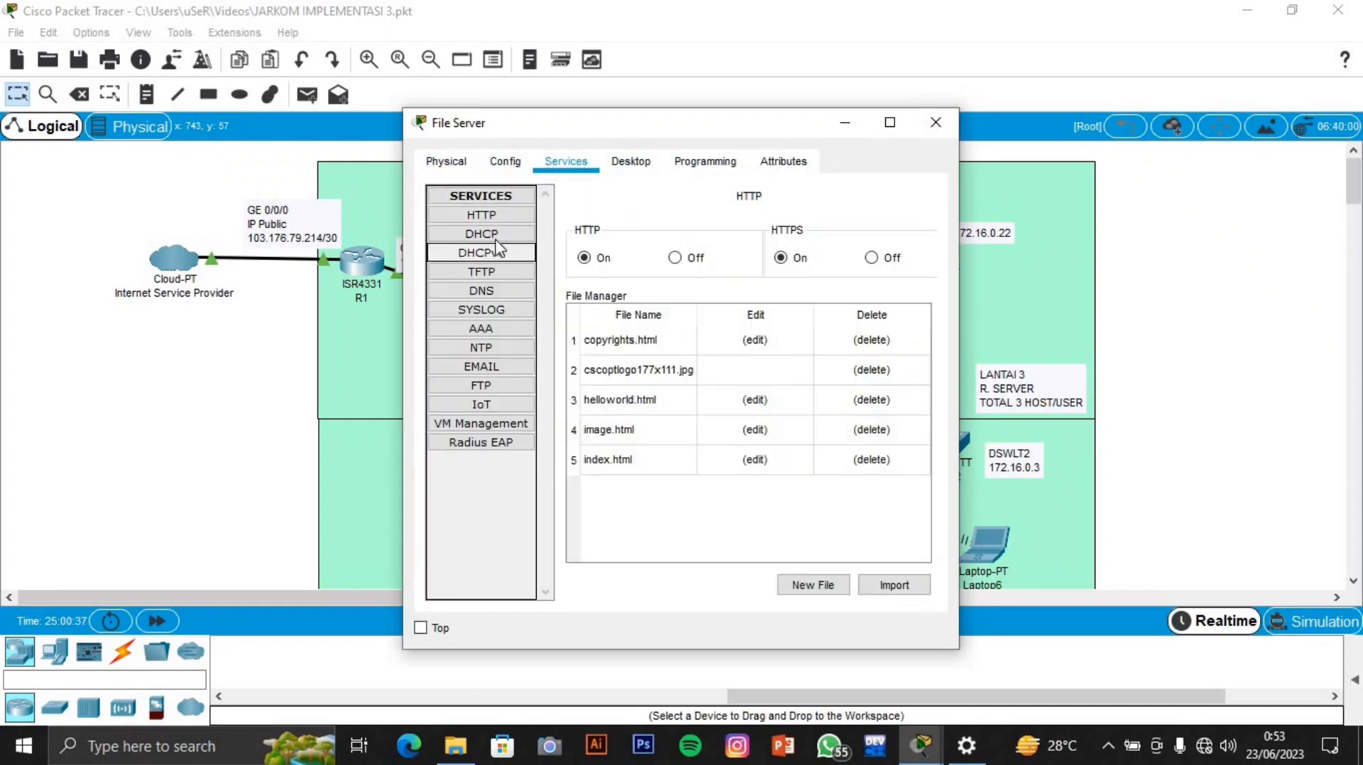
{"action": "left_click", "coordinate": [496, 238]}
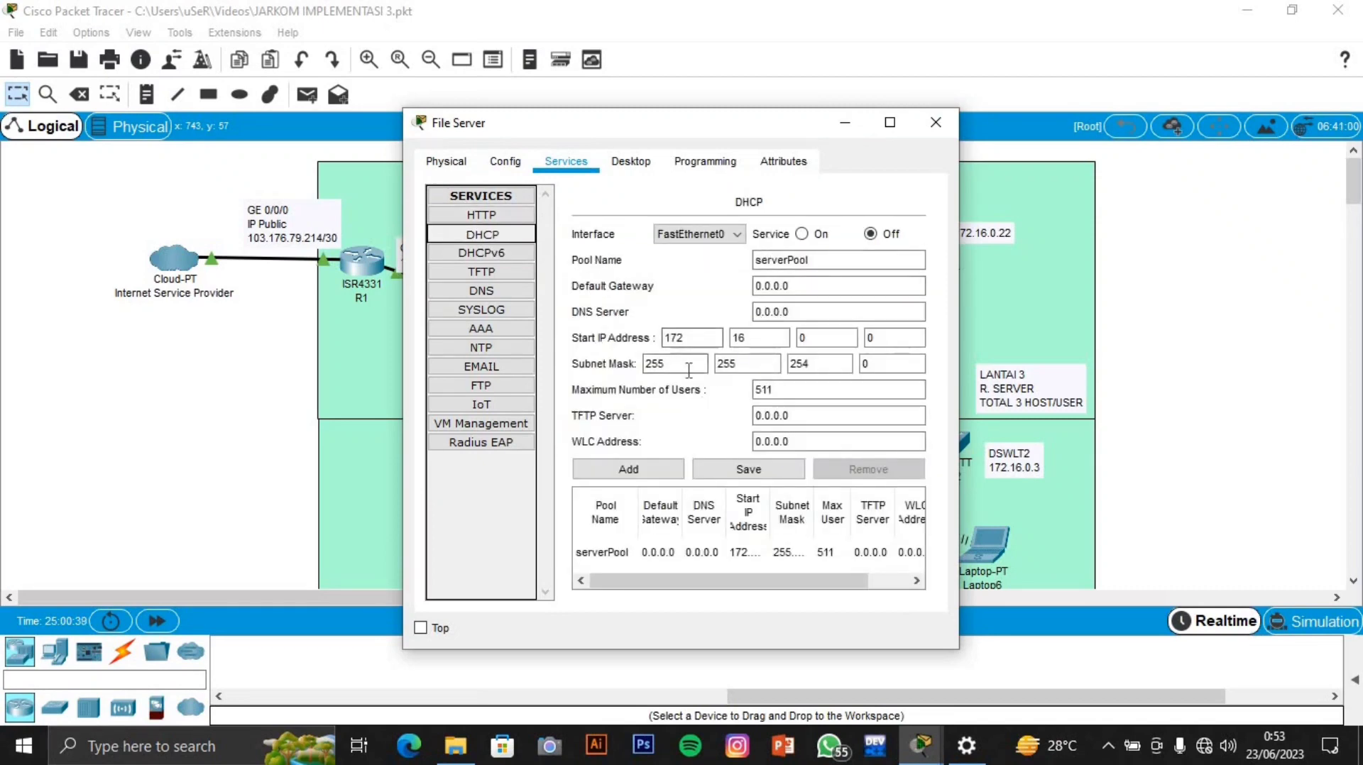
{"action": "left_click", "coordinate": [936, 122]}
Step: Check the DHCP-assigned IP configuration of PC6(7) on LANTAI 1, and close its window
{"action": "scroll", "coordinate": [919, 241], "scroll_direction": "down", "scroll_amount": 6}
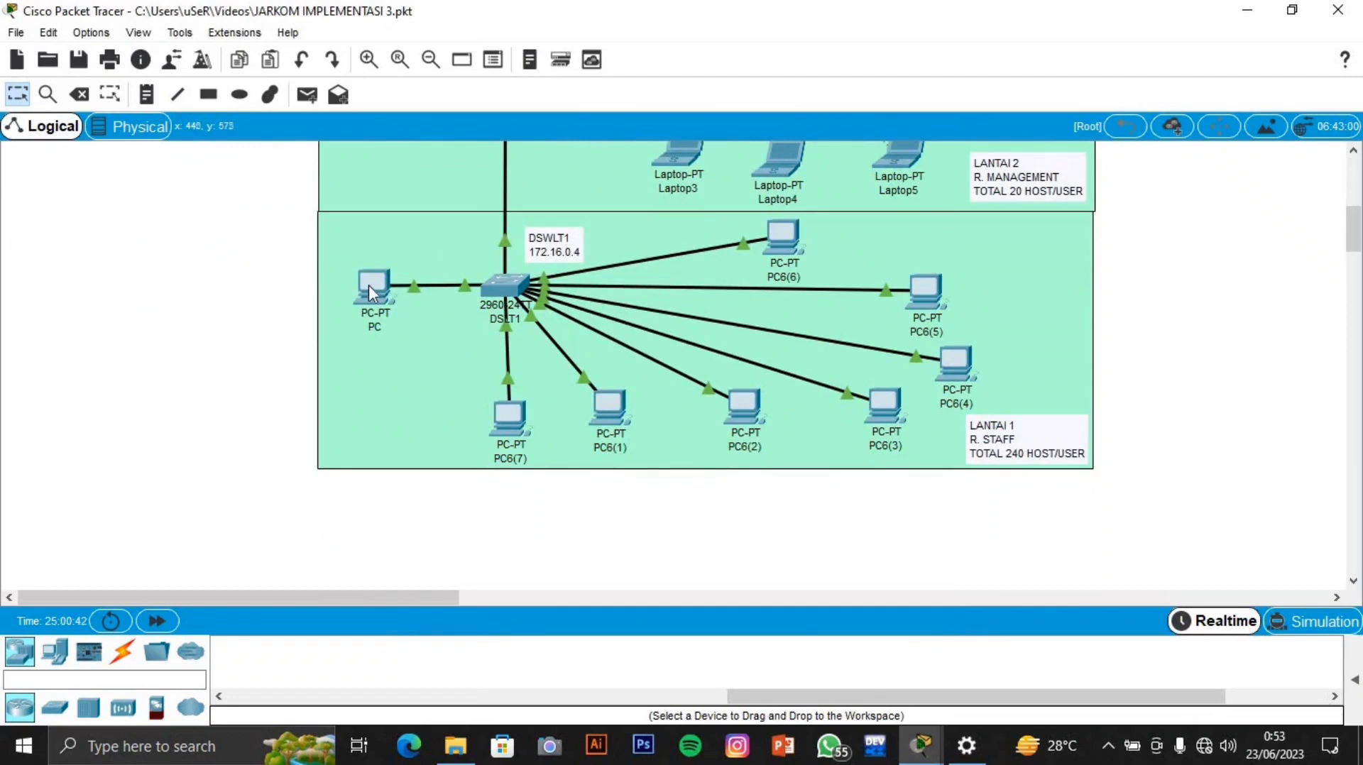
{"action": "left_click", "coordinate": [521, 427]}
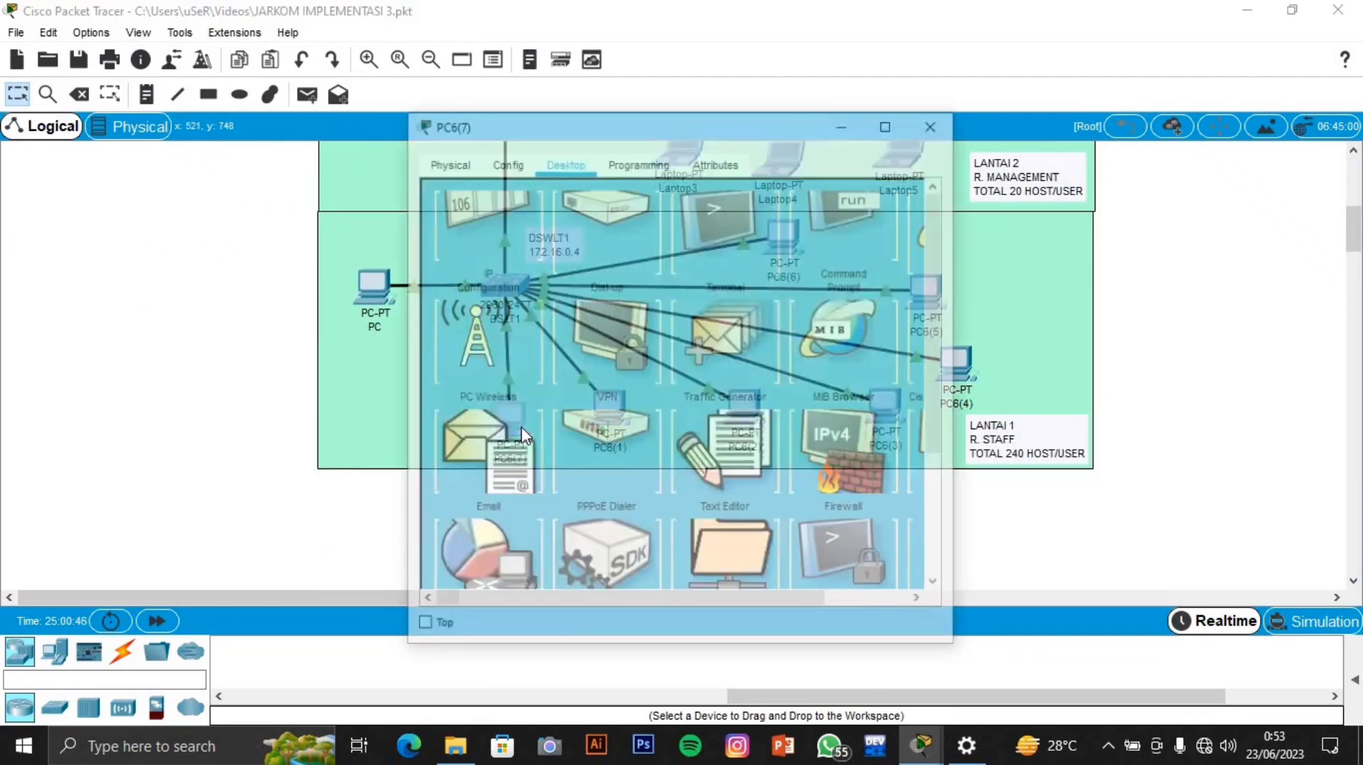
{"action": "left_click", "coordinate": [527, 227]}
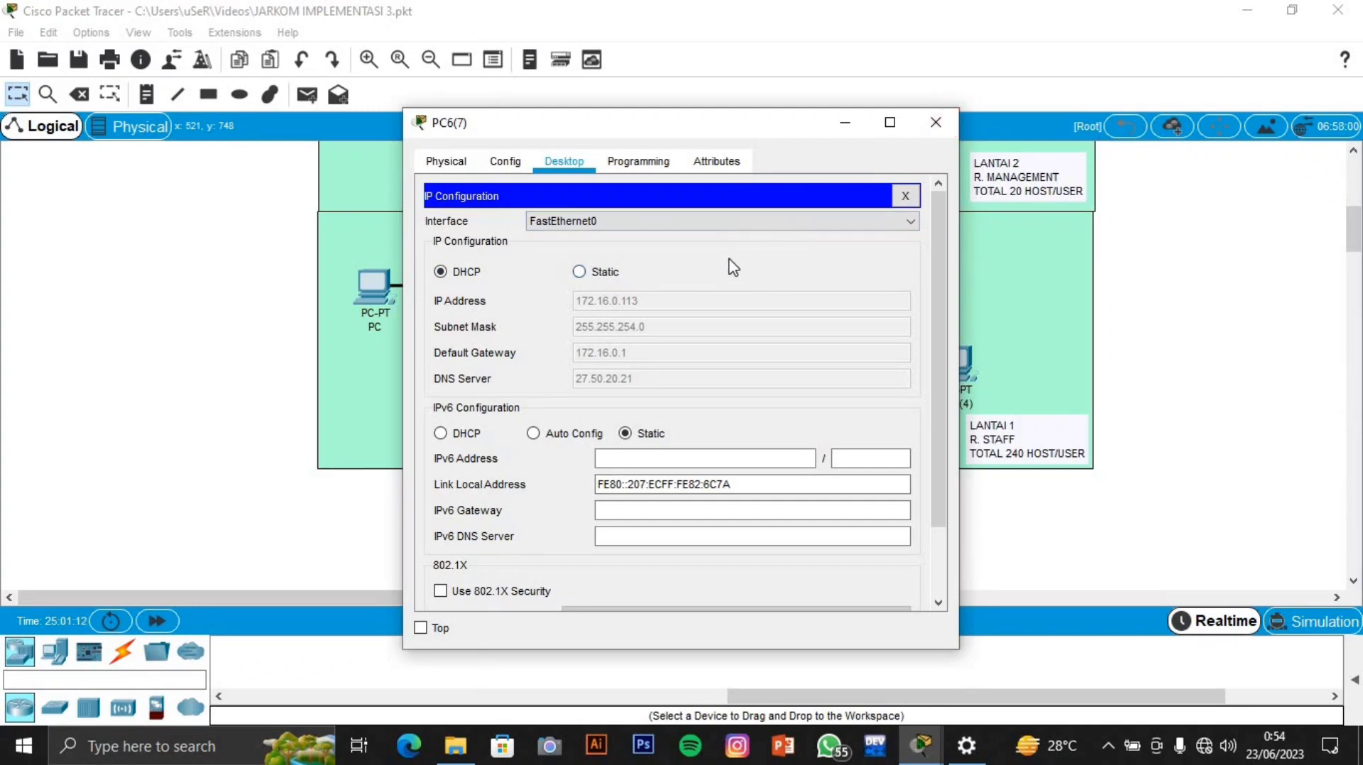
{"action": "left_click", "coordinate": [947, 126]}
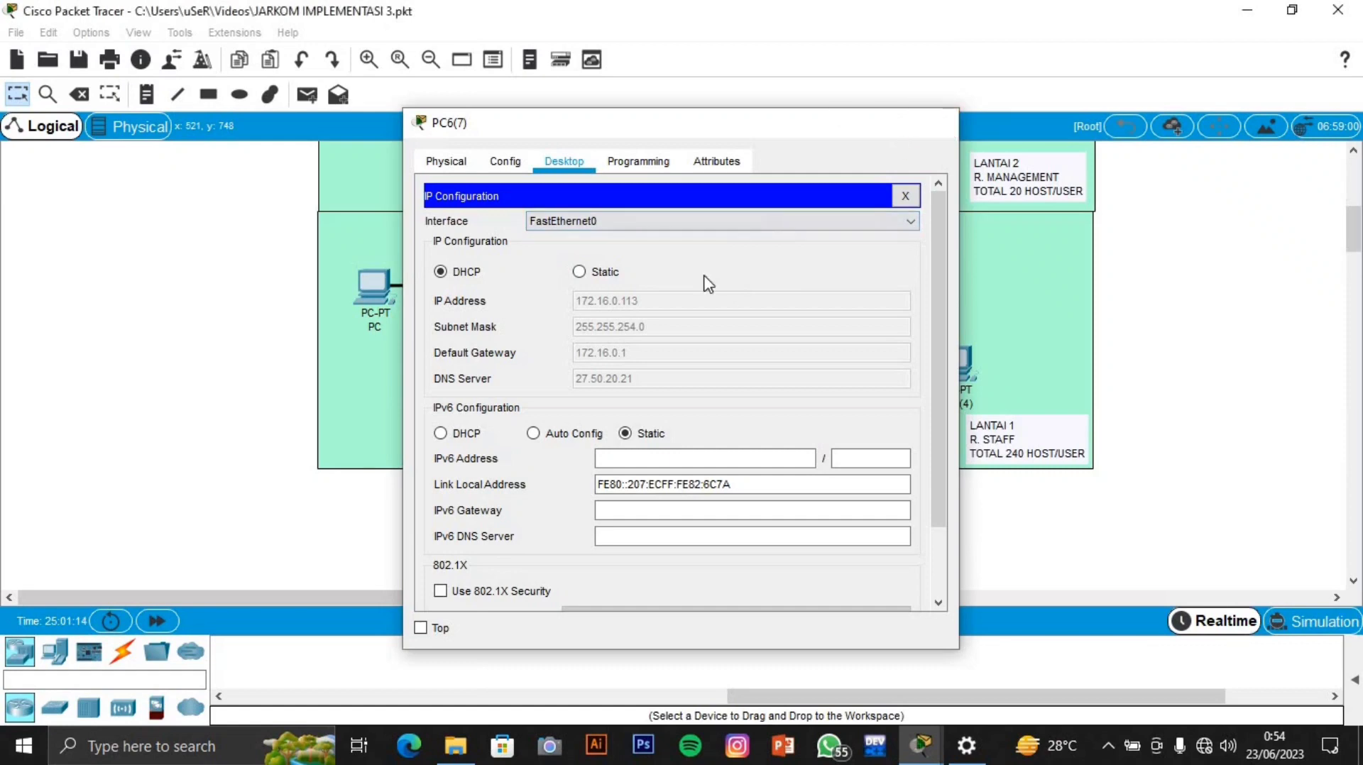
Step: Examine router R1's command-line output, physical view, global settings and the GigabitEthernet0/0/0 and 0/0/2 interfaces, close its window and return to the topology
{"action": "scroll", "coordinate": [715, 261], "scroll_direction": "up", "scroll_amount": 5}
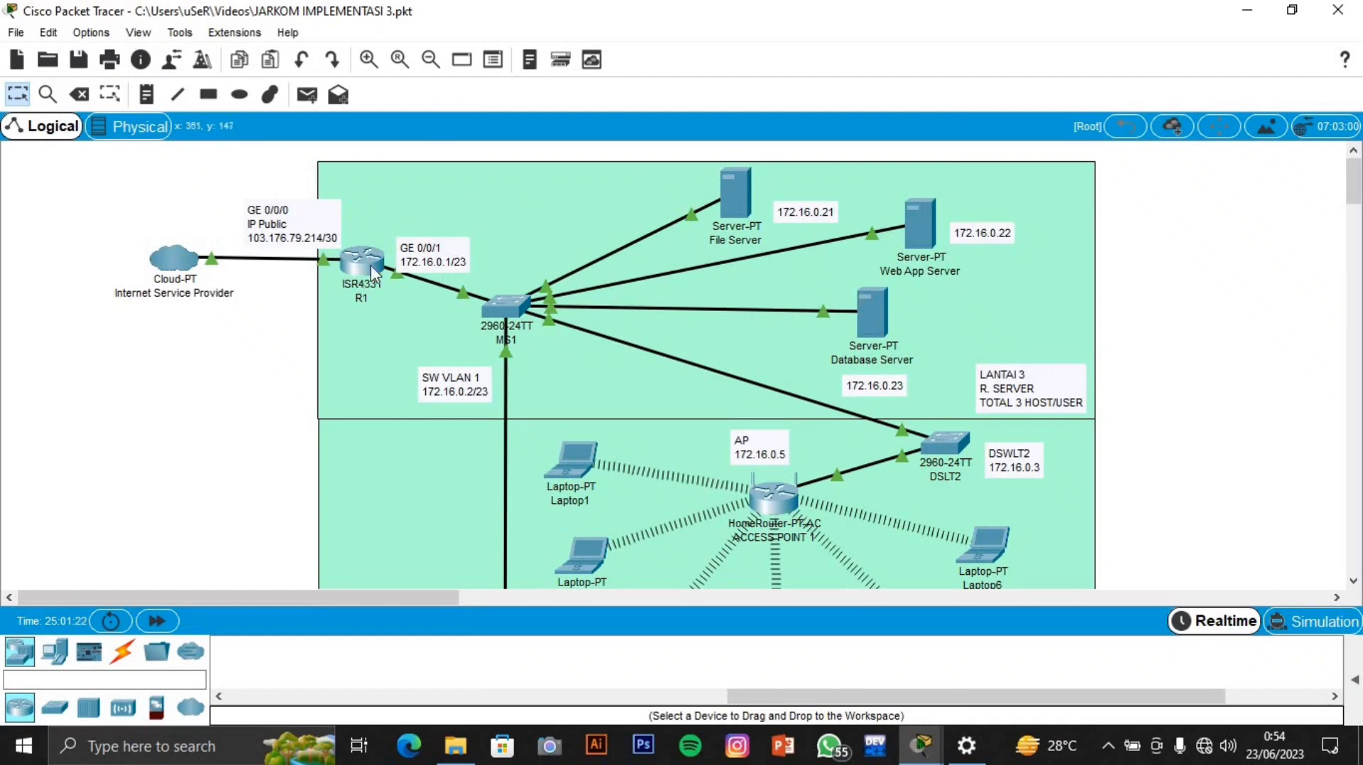
{"action": "left_click", "coordinate": [363, 261]}
{"action": "scroll", "coordinate": [540, 262], "scroll_direction": "up", "scroll_amount": 10}
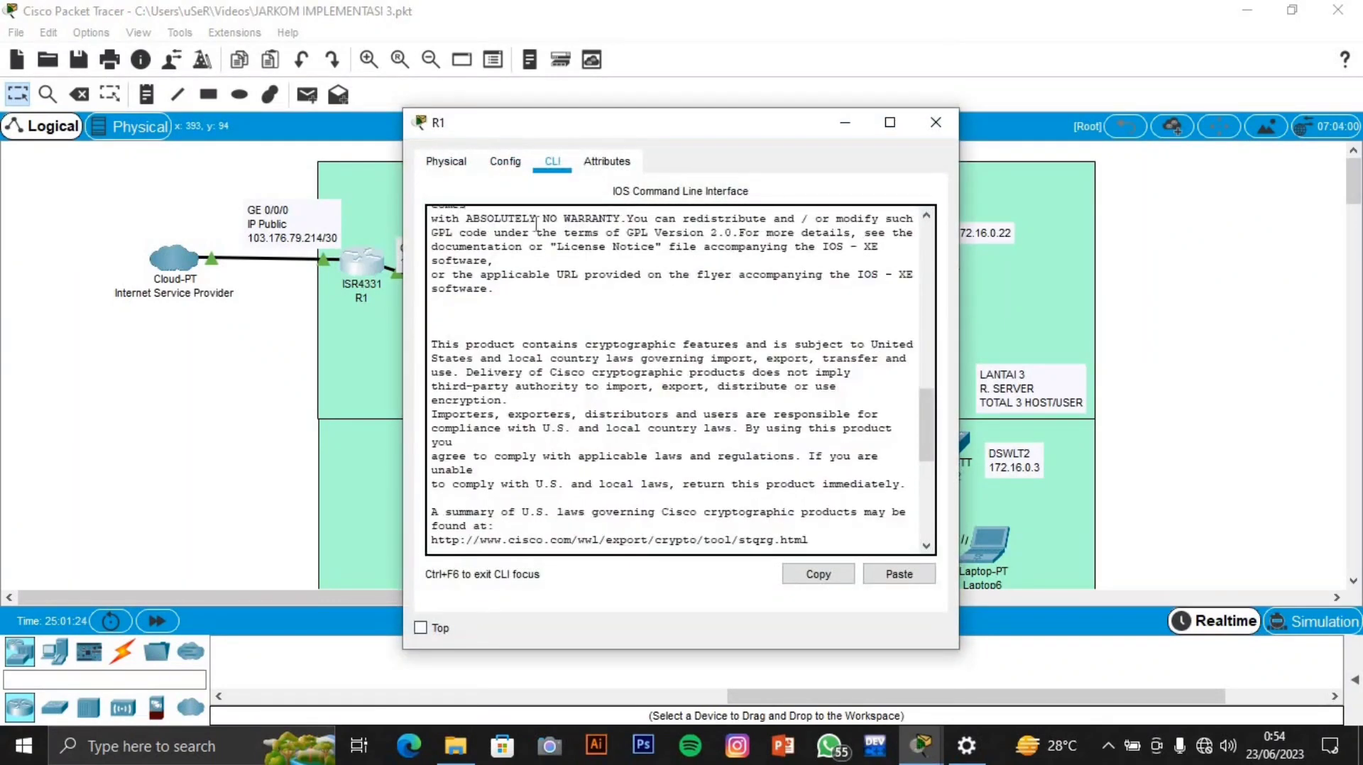
{"action": "left_click", "coordinate": [505, 161]}
{"action": "left_click", "coordinate": [446, 162]}
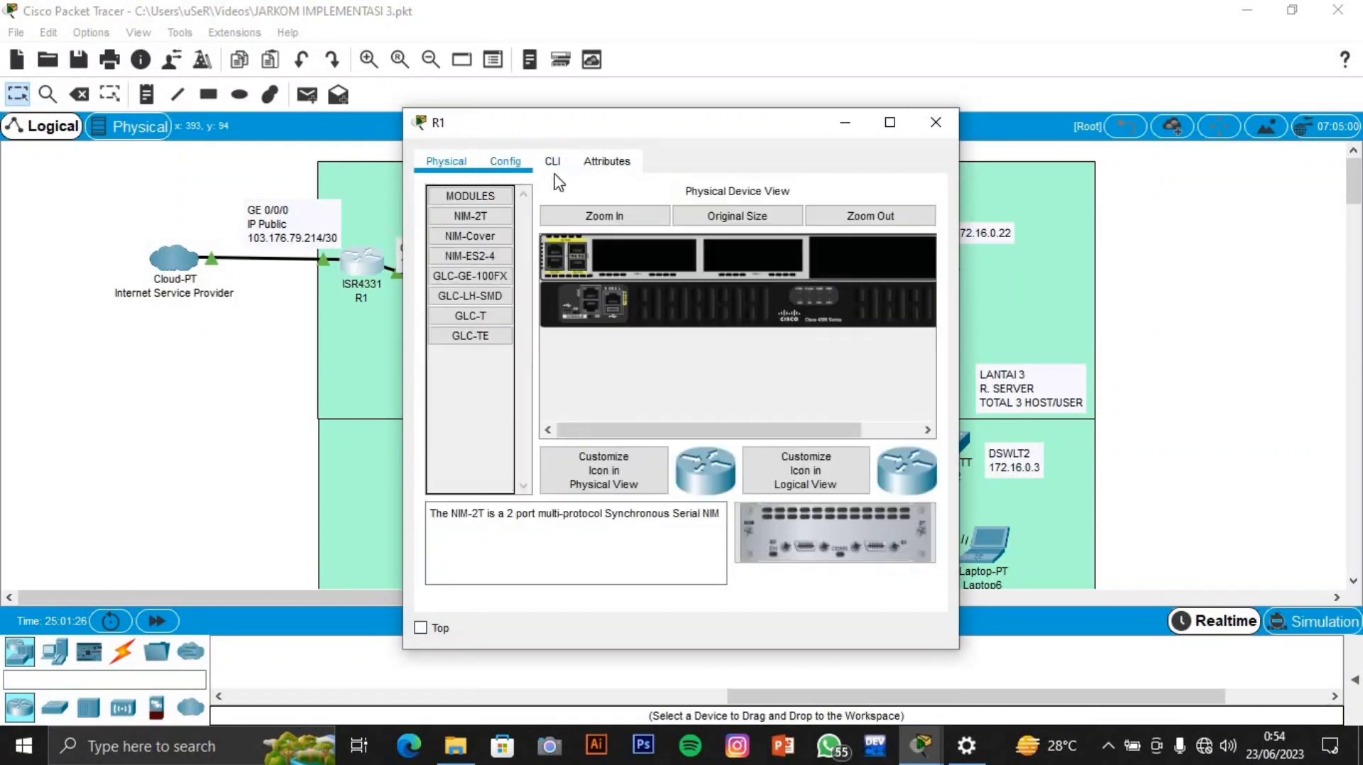
{"action": "left_click", "coordinate": [514, 174]}
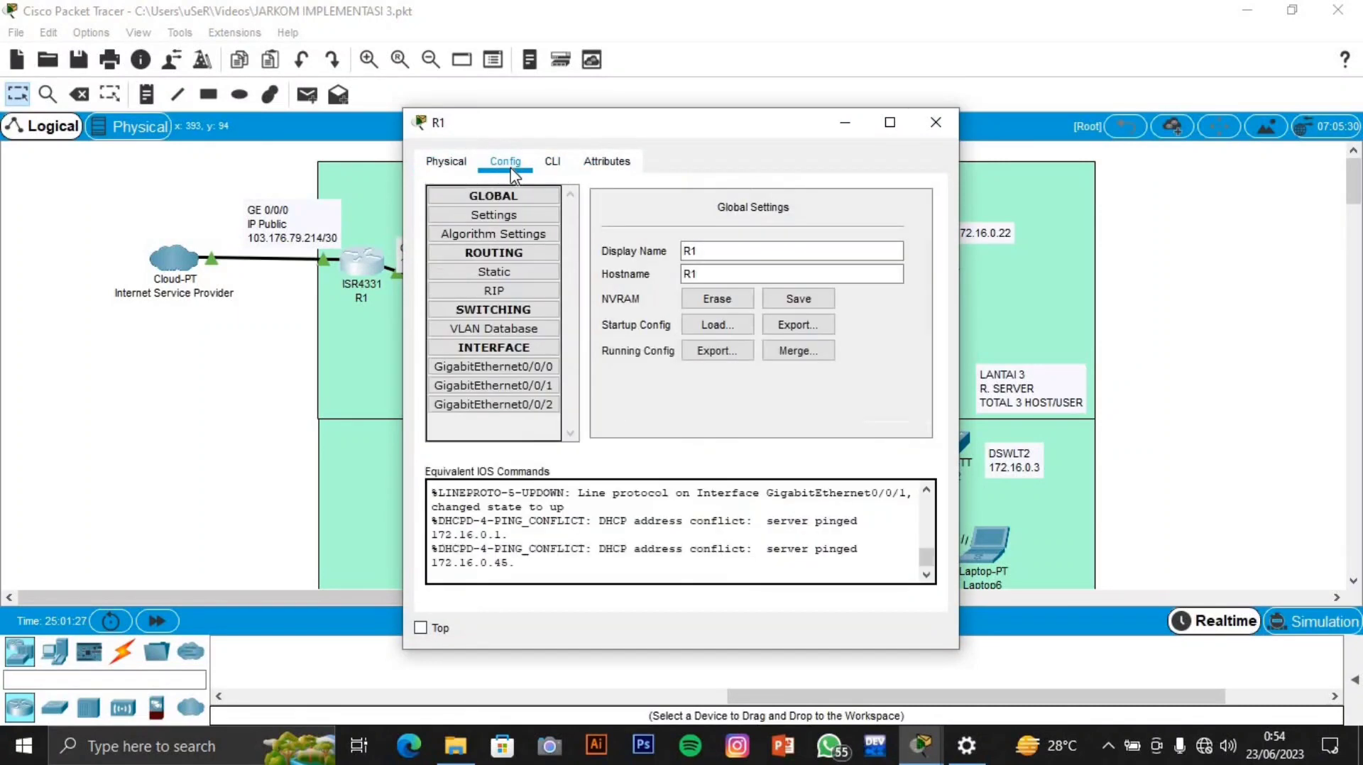
{"action": "left_click", "coordinate": [497, 366]}
{"action": "left_click", "coordinate": [503, 406]}
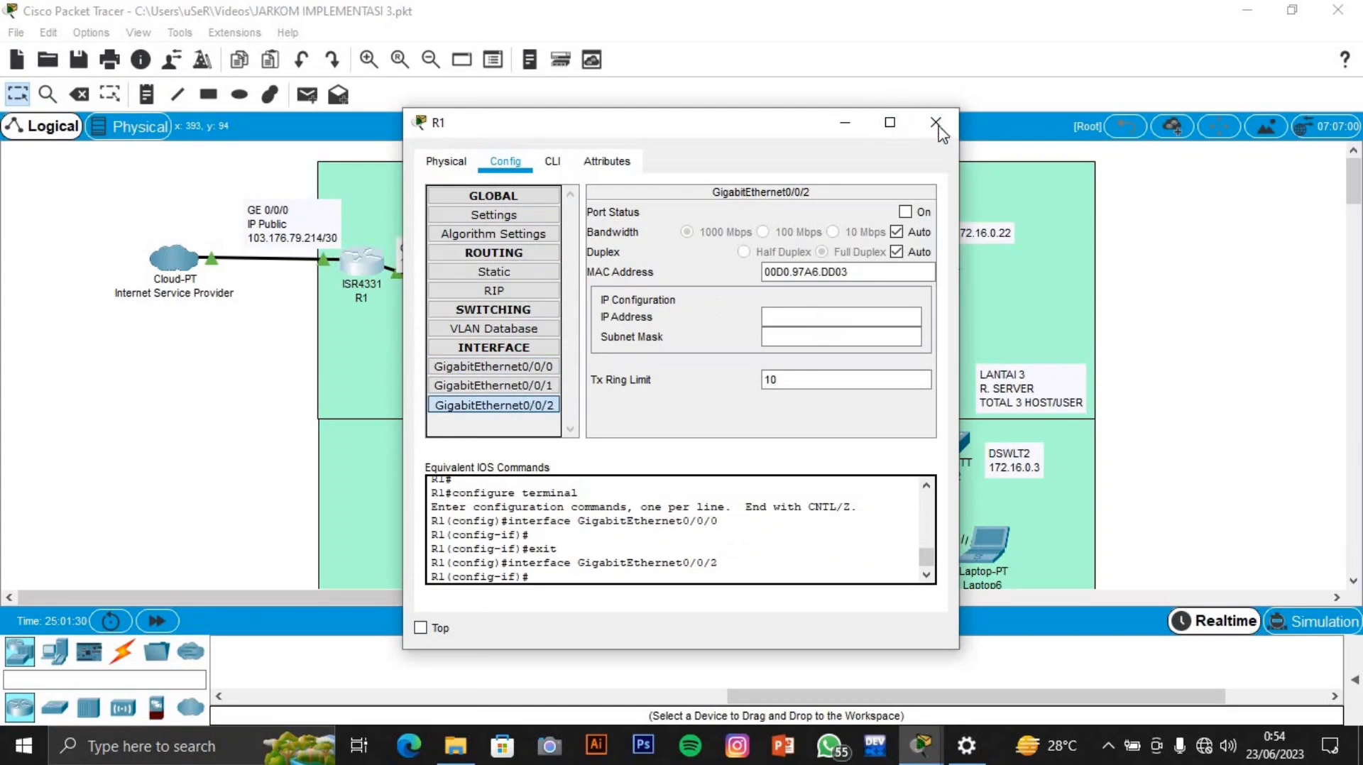
{"action": "left_click", "coordinate": [936, 122]}
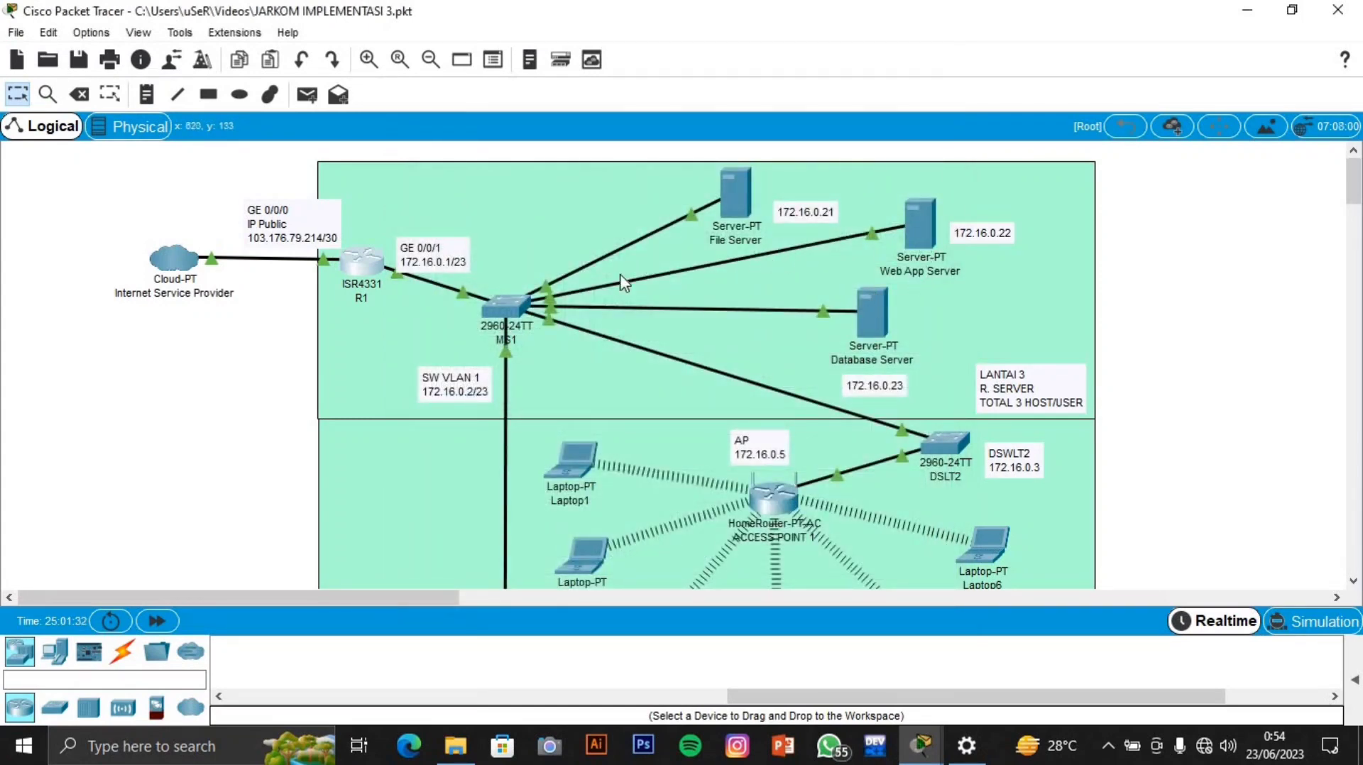
{"action": "scroll", "coordinate": [941, 239], "scroll_direction": "down", "scroll_amount": 5}
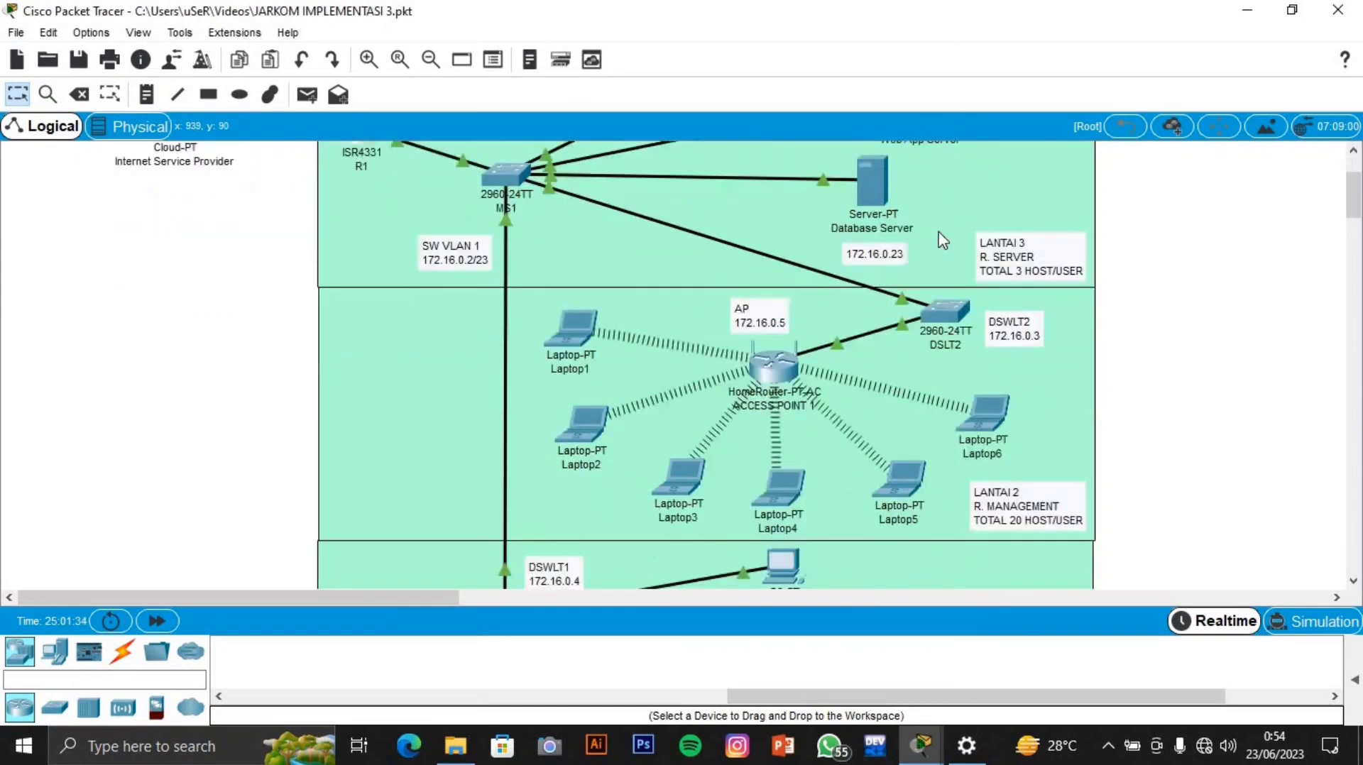
Step: Send a simple PDU from Laptop1 to Laptop2 on LANTAI 2 and show the PDU list to check the result
{"action": "scroll", "coordinate": [942, 239], "scroll_direction": "down", "scroll_amount": 1}
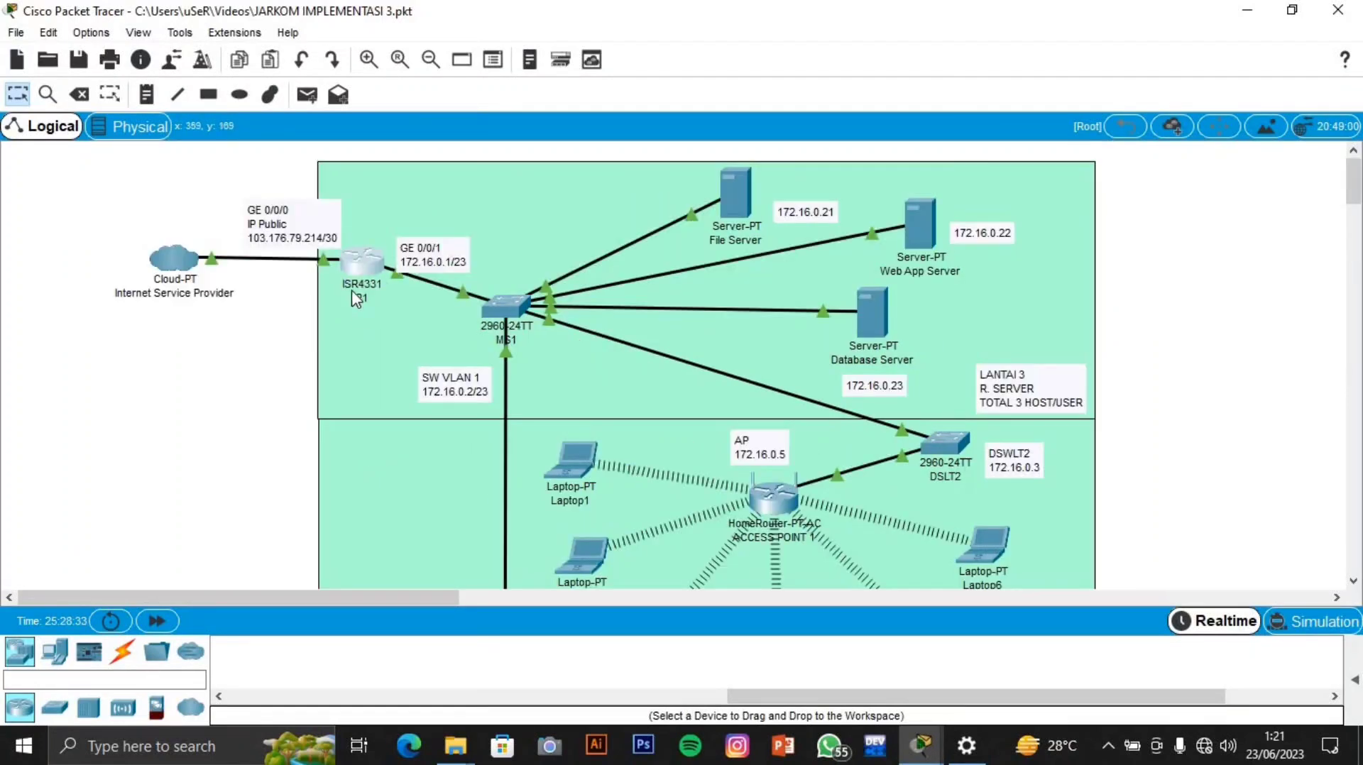
{"action": "left_click", "coordinate": [318, 92]}
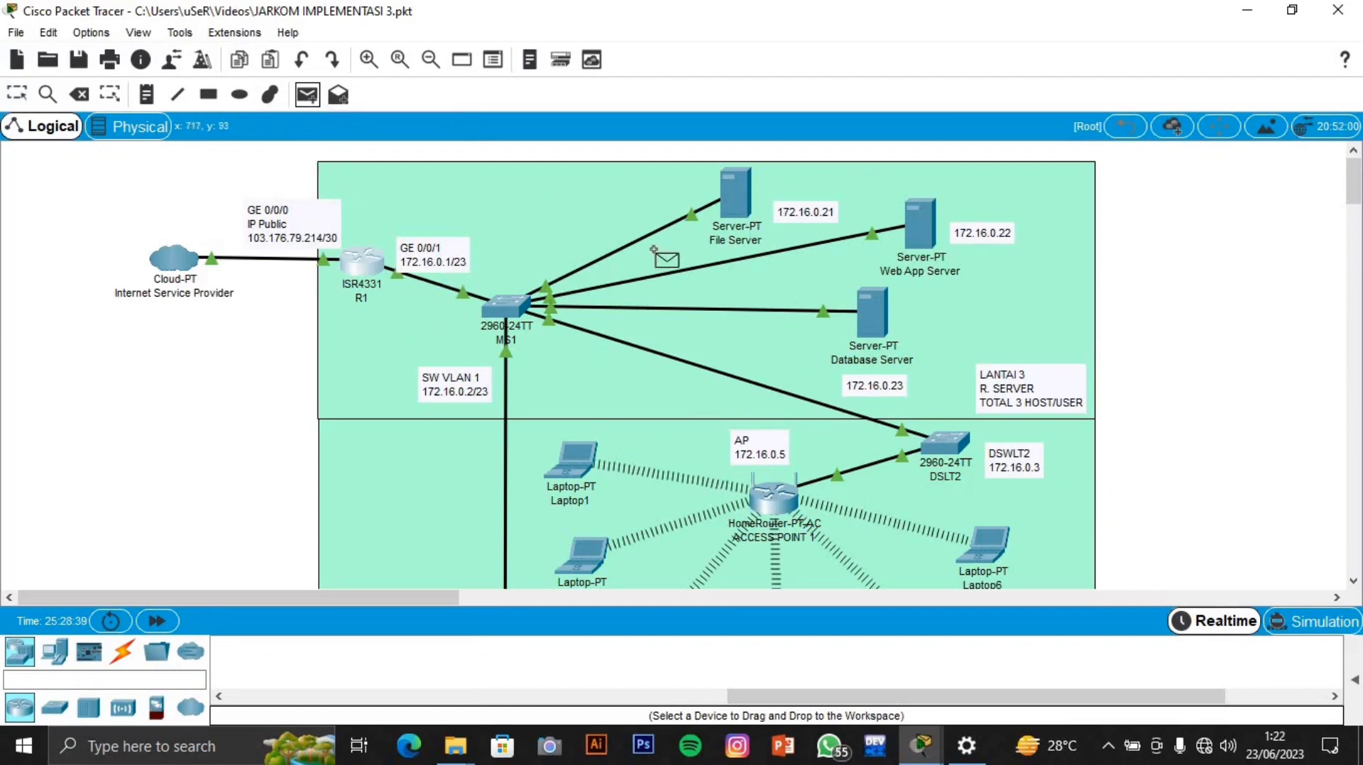
{"action": "scroll", "coordinate": [555, 334], "scroll_direction": "down", "scroll_amount": 3}
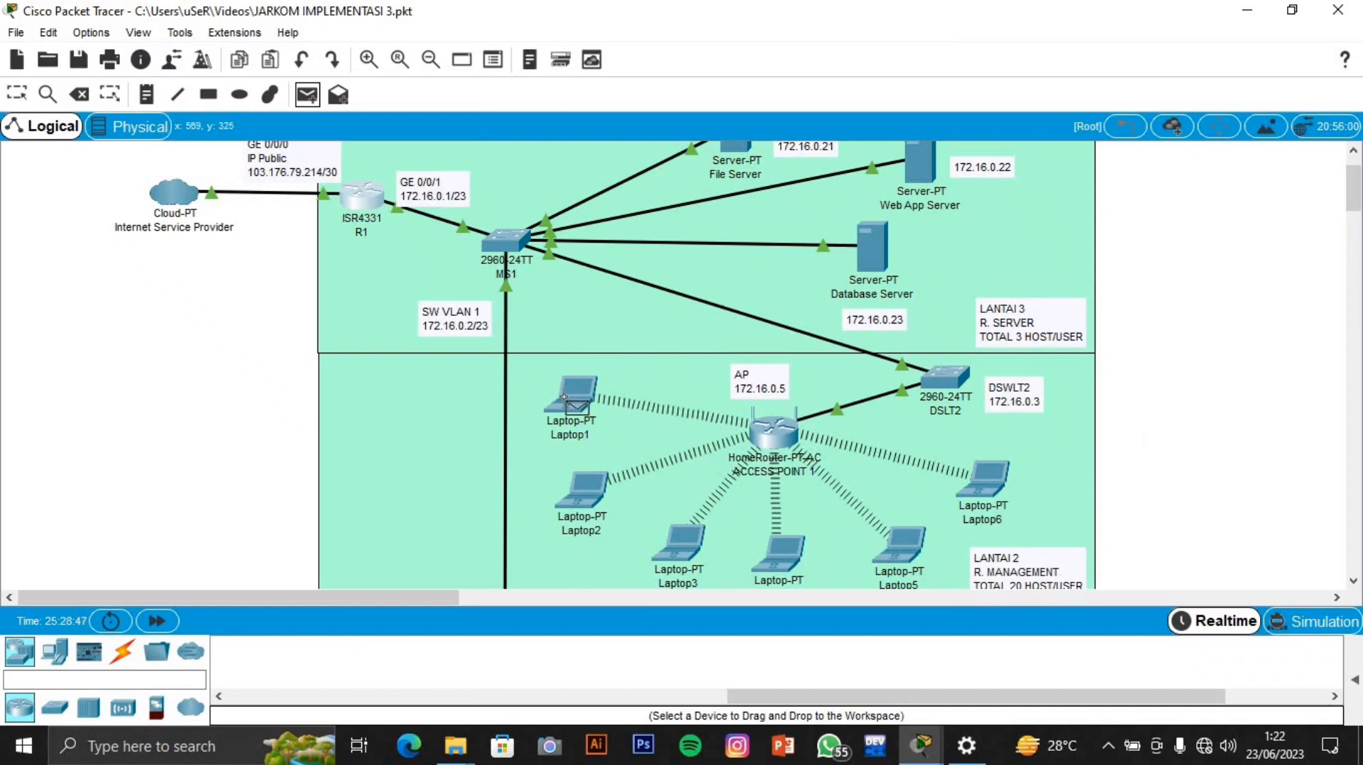
{"action": "left_click", "coordinate": [566, 398]}
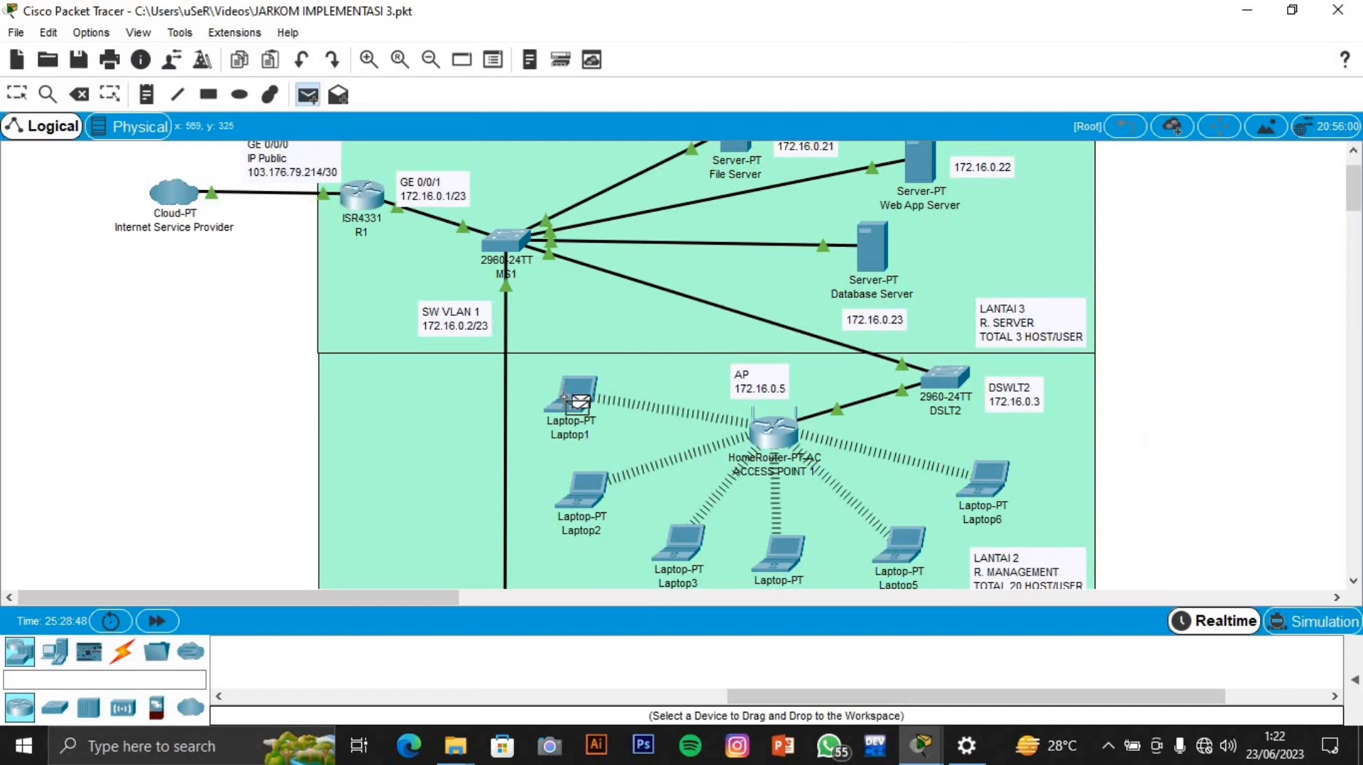
{"action": "left_click", "coordinate": [600, 494]}
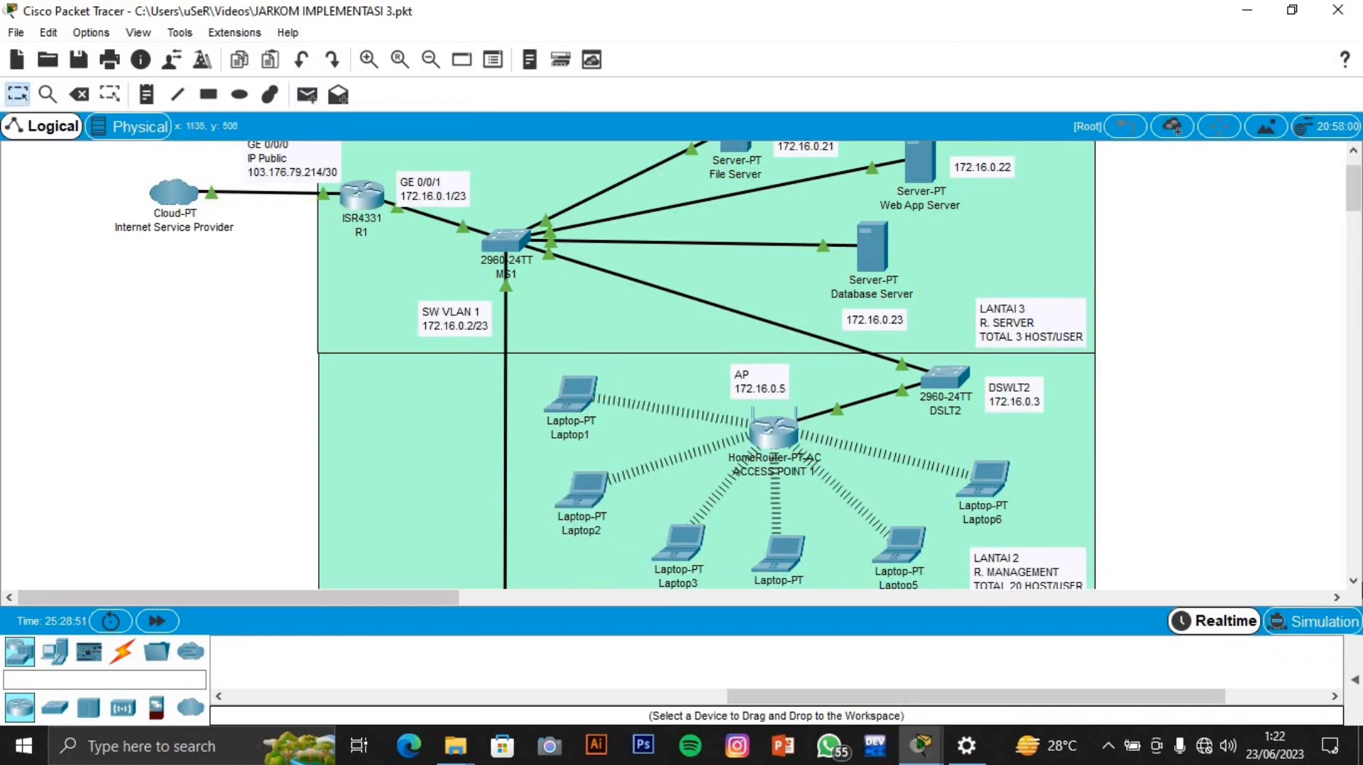
{"action": "left_click", "coordinate": [1356, 680]}
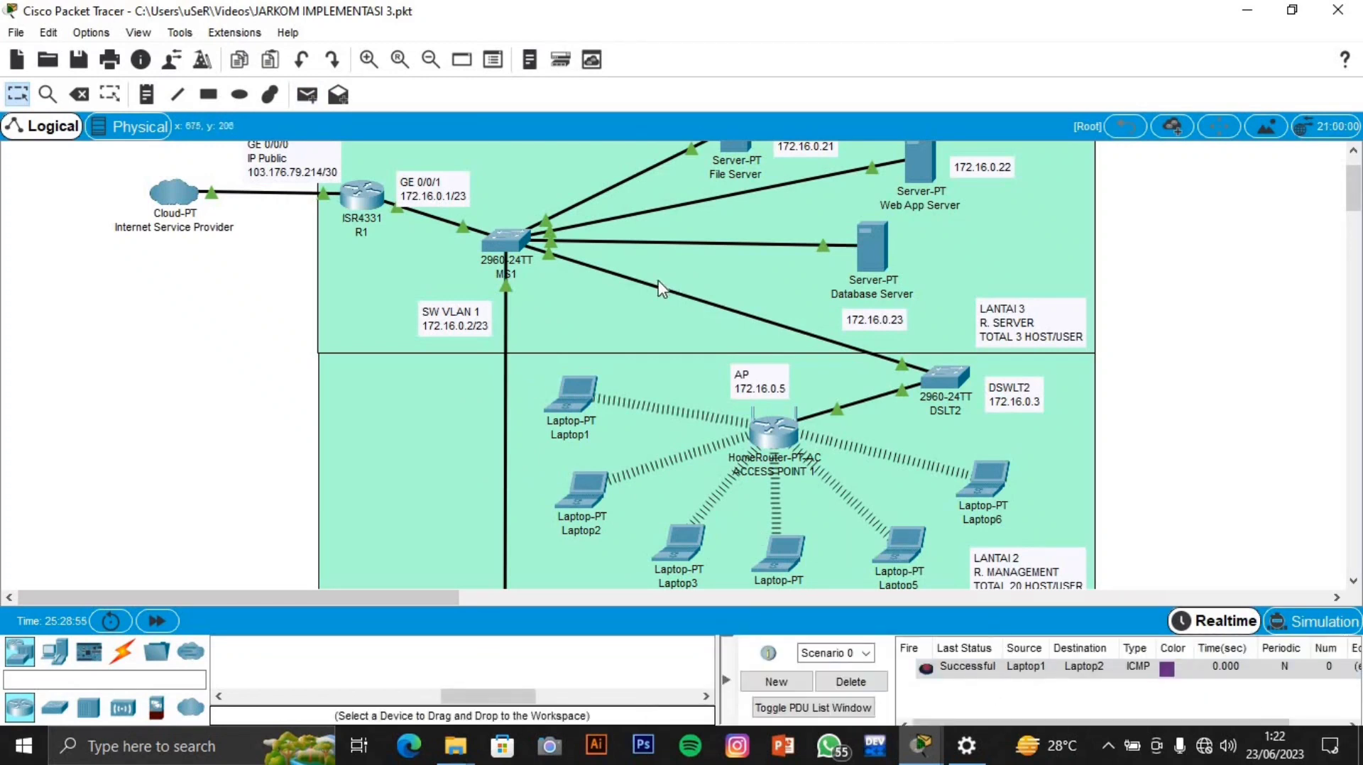
Step: Send a simple PDU from PC6(7) to PC6(1) on LANTAI 1 to test their connection
{"action": "scroll", "coordinate": [661, 287], "scroll_direction": "down", "scroll_amount": 1}
{"action": "left_click", "coordinate": [308, 96]}
{"action": "scroll", "coordinate": [522, 426], "scroll_direction": "down", "scroll_amount": 4}
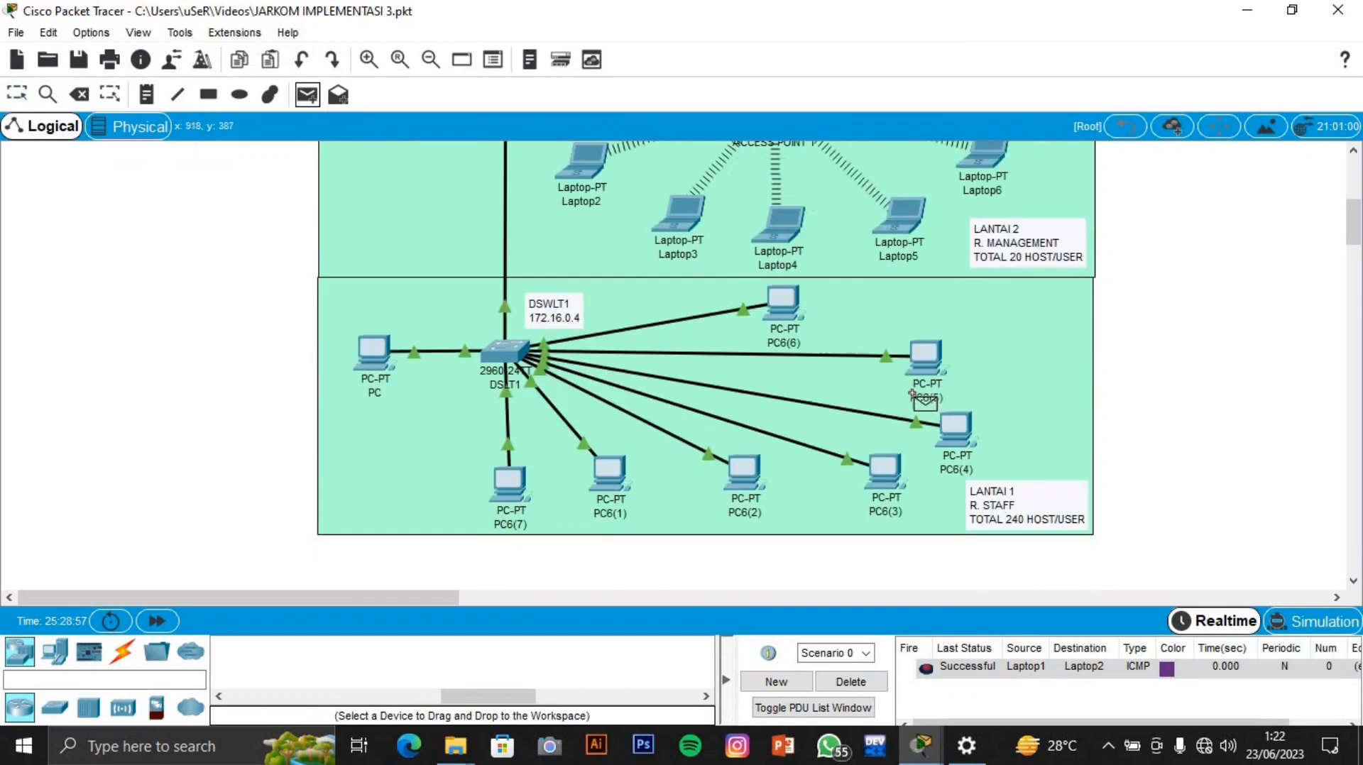
{"action": "left_click", "coordinate": [519, 487]}
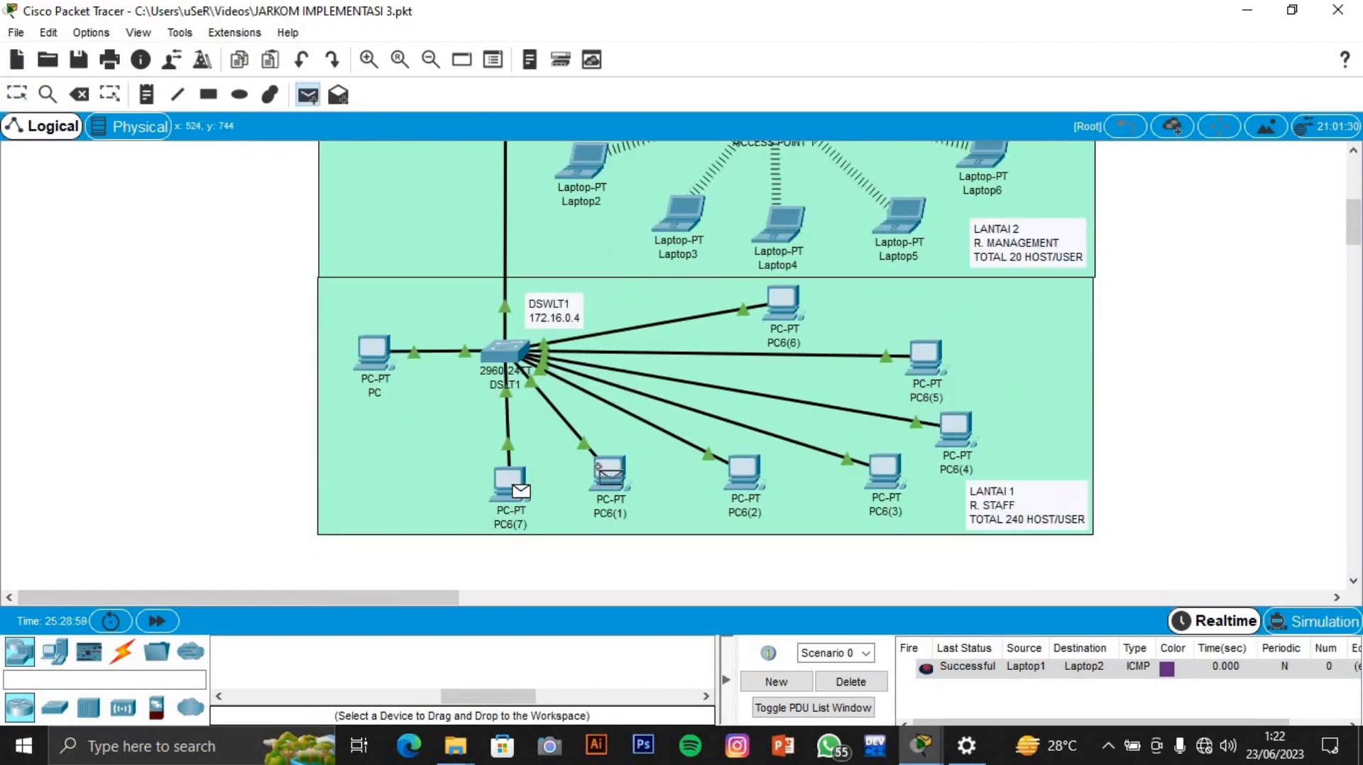
{"action": "left_click", "coordinate": [609, 472]}
Step: Test the connection between two more LANTAI 1 PCs with a simple PDU from PC6(6) to PC6(5)
{"action": "scroll", "coordinate": [419, 419], "scroll_direction": "up", "scroll_amount": 1}
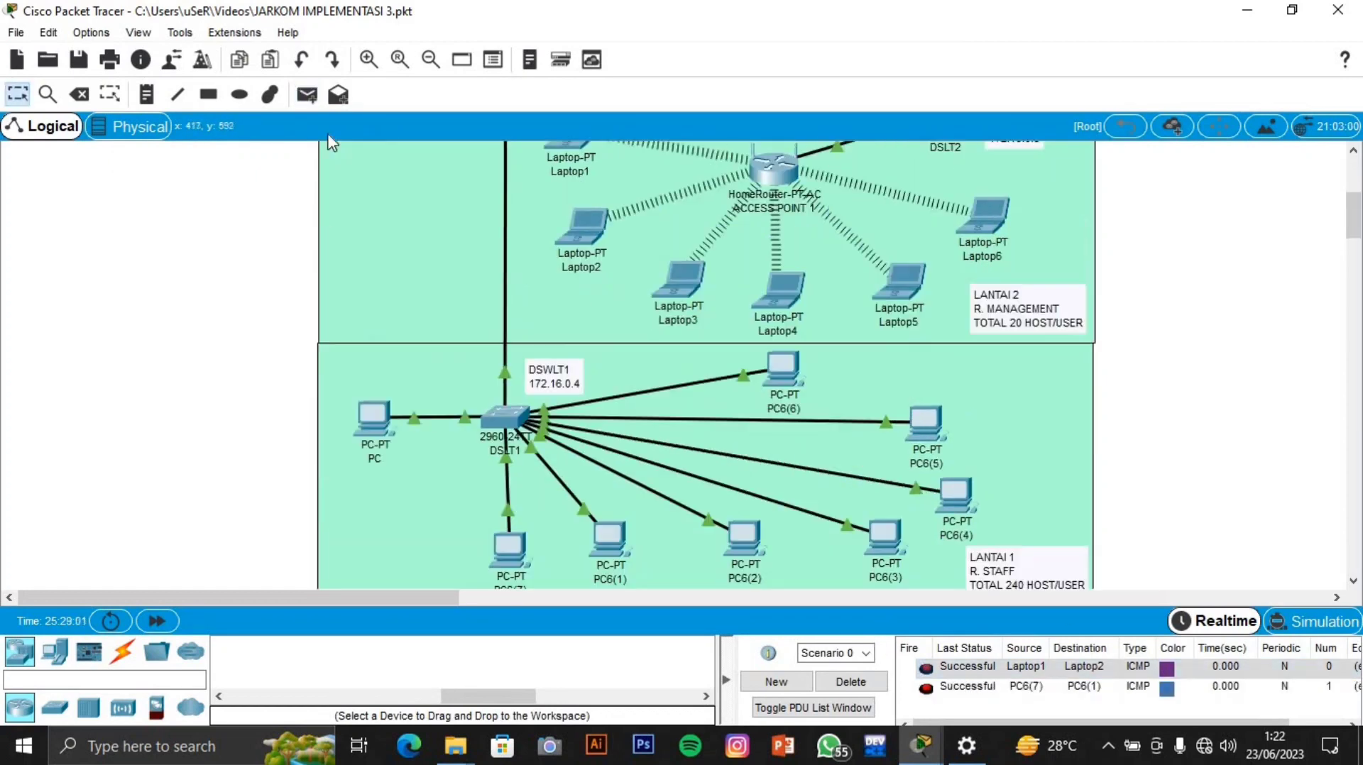
{"action": "left_click", "coordinate": [307, 96]}
{"action": "scroll", "coordinate": [987, 590], "scroll_direction": "down", "scroll_amount": 1}
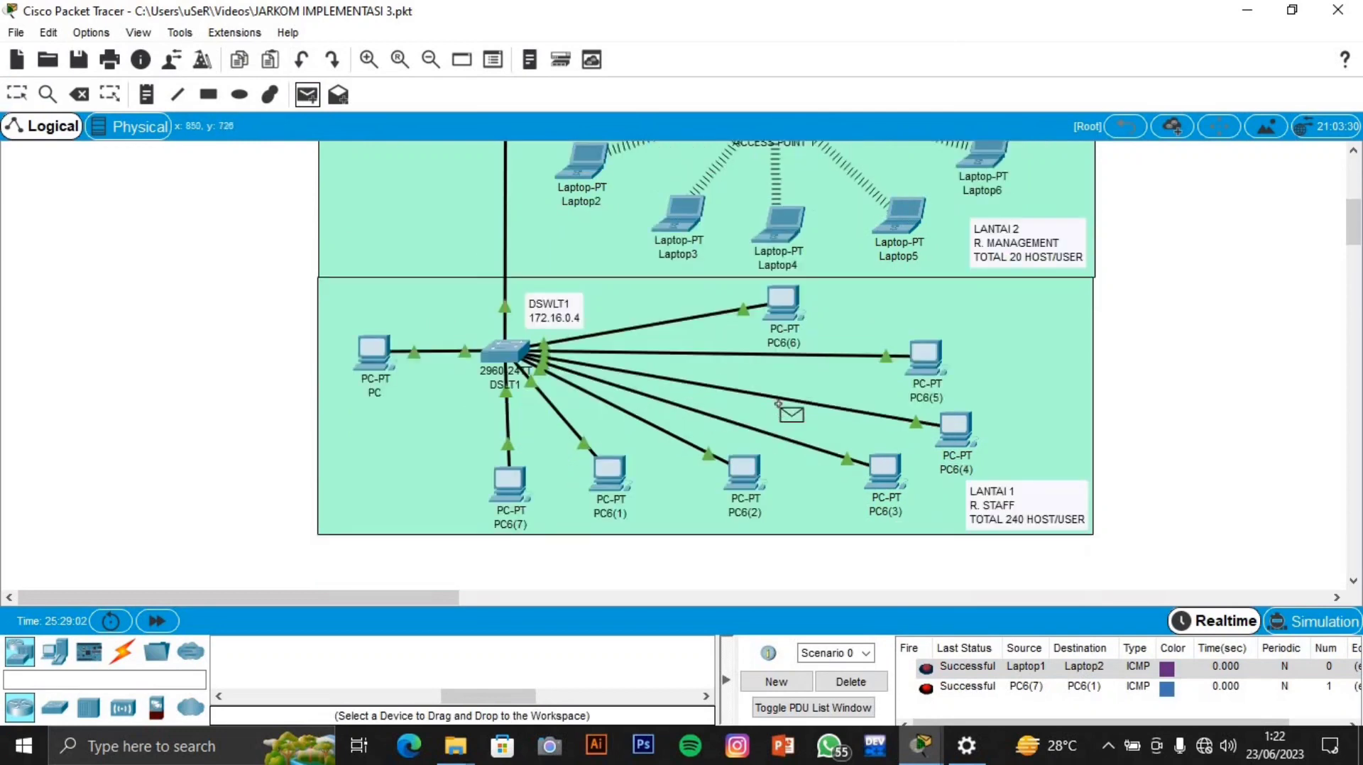
{"action": "left_click", "coordinate": [785, 301]}
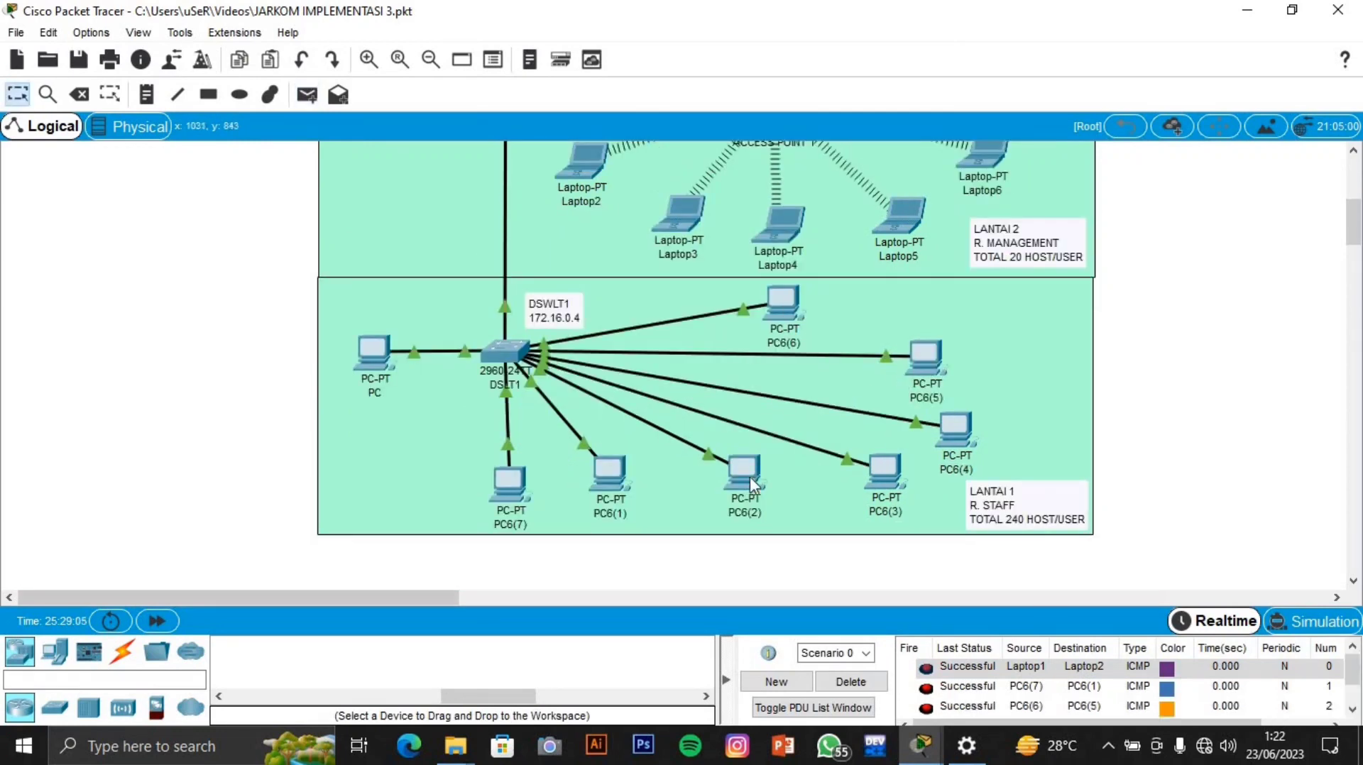
Step: Send a simple PDU from the File Server to the Web App Server on LANTAI 3
{"action": "scroll", "coordinate": [727, 411], "scroll_direction": "up", "scroll_amount": 5}
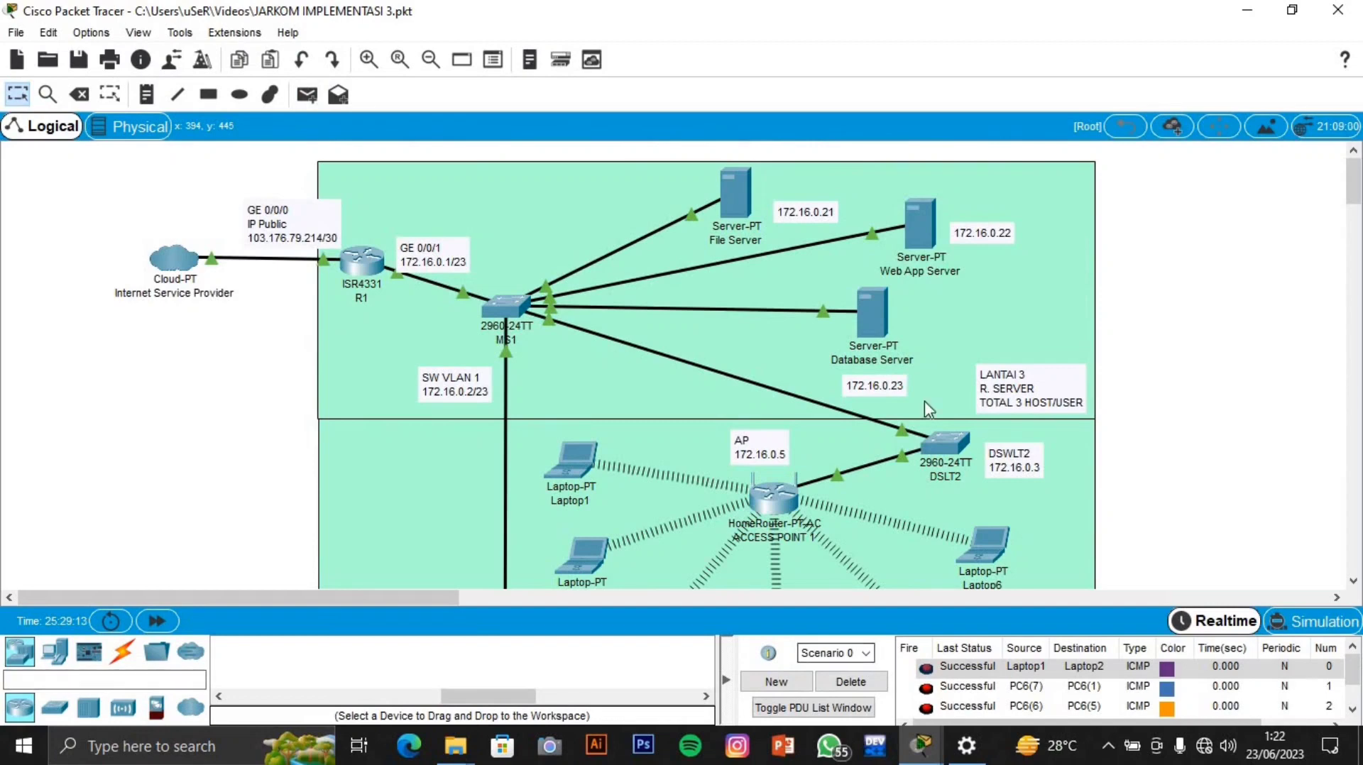
{"action": "left_click", "coordinate": [323, 93]}
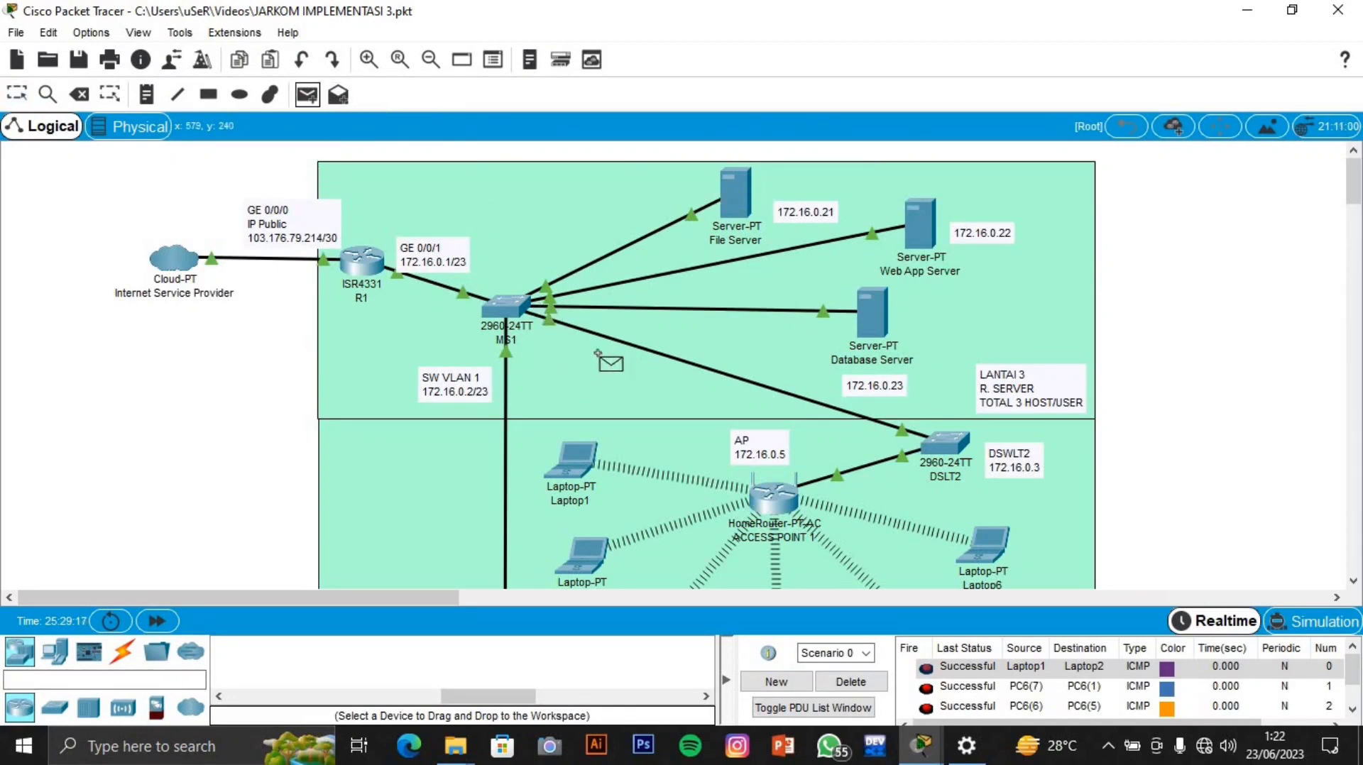
{"action": "left_click", "coordinate": [725, 185]}
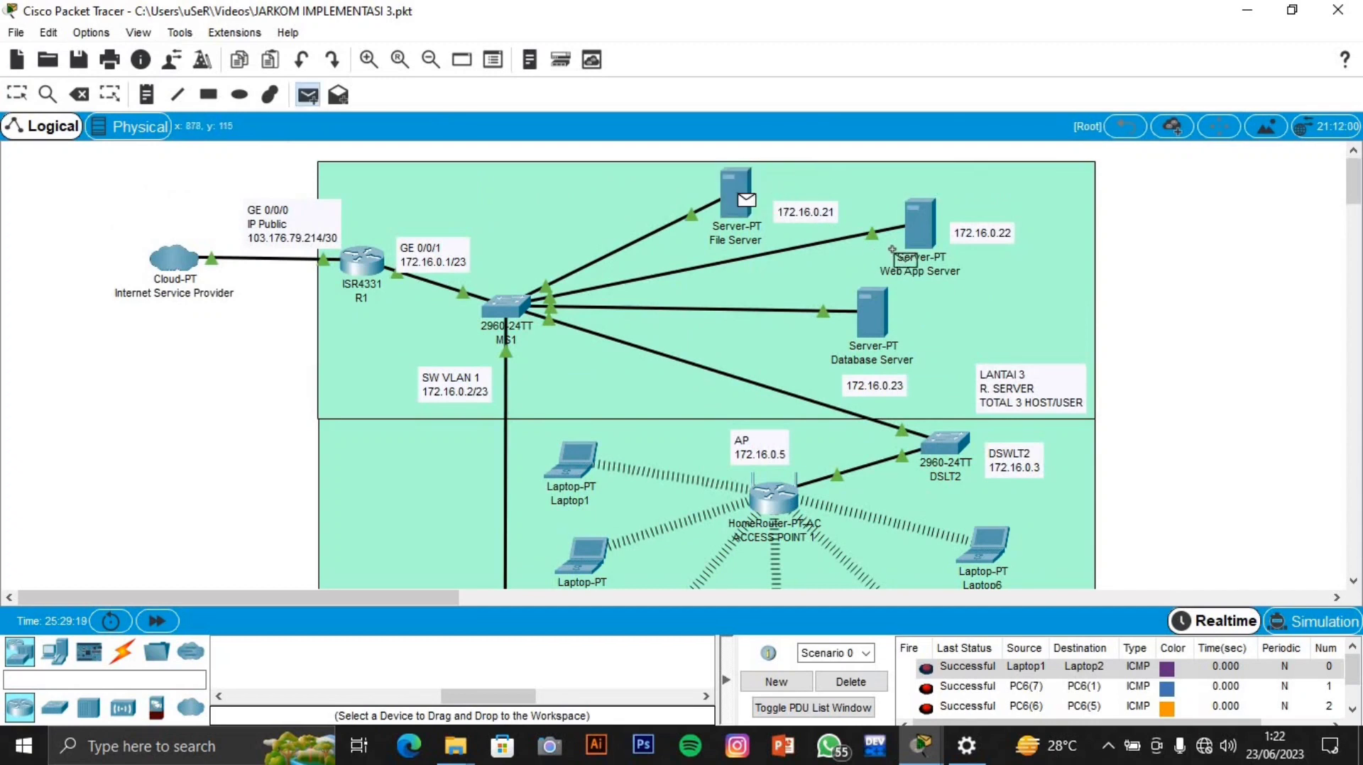
{"action": "left_click", "coordinate": [929, 243]}
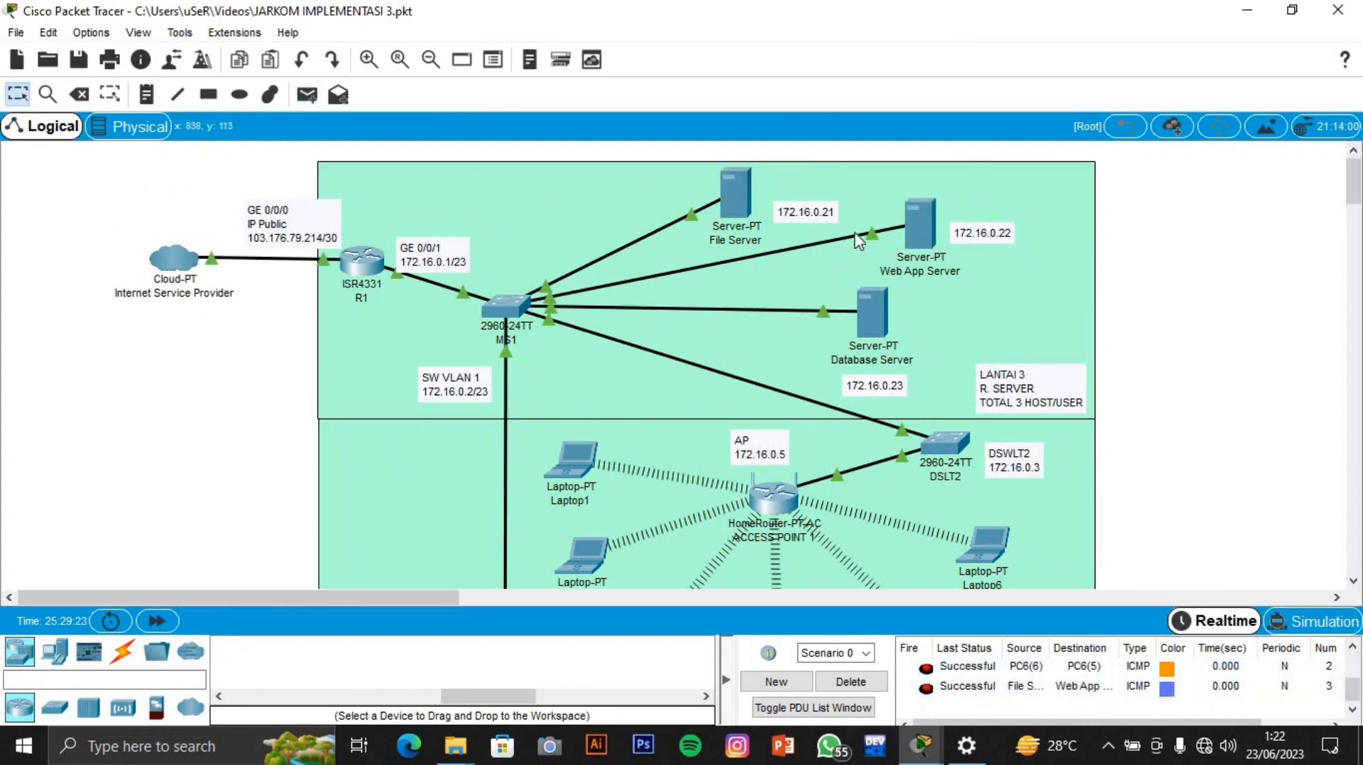
Step: Send a simple PDU from the Web App Server to the Database Server on LANTAI 3
{"action": "scroll", "coordinate": [747, 326], "scroll_direction": "down", "scroll_amount": 3}
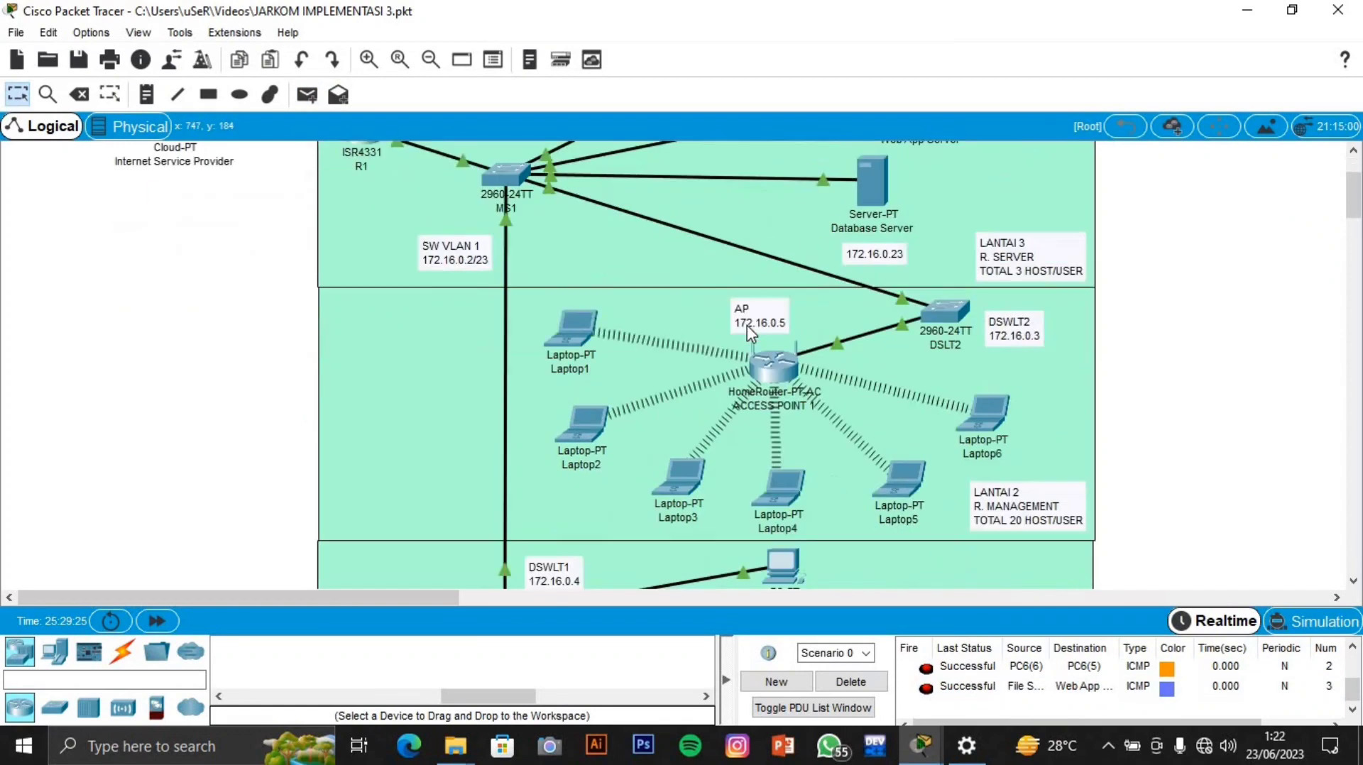
{"action": "scroll", "coordinate": [747, 325], "scroll_direction": "up", "scroll_amount": 3}
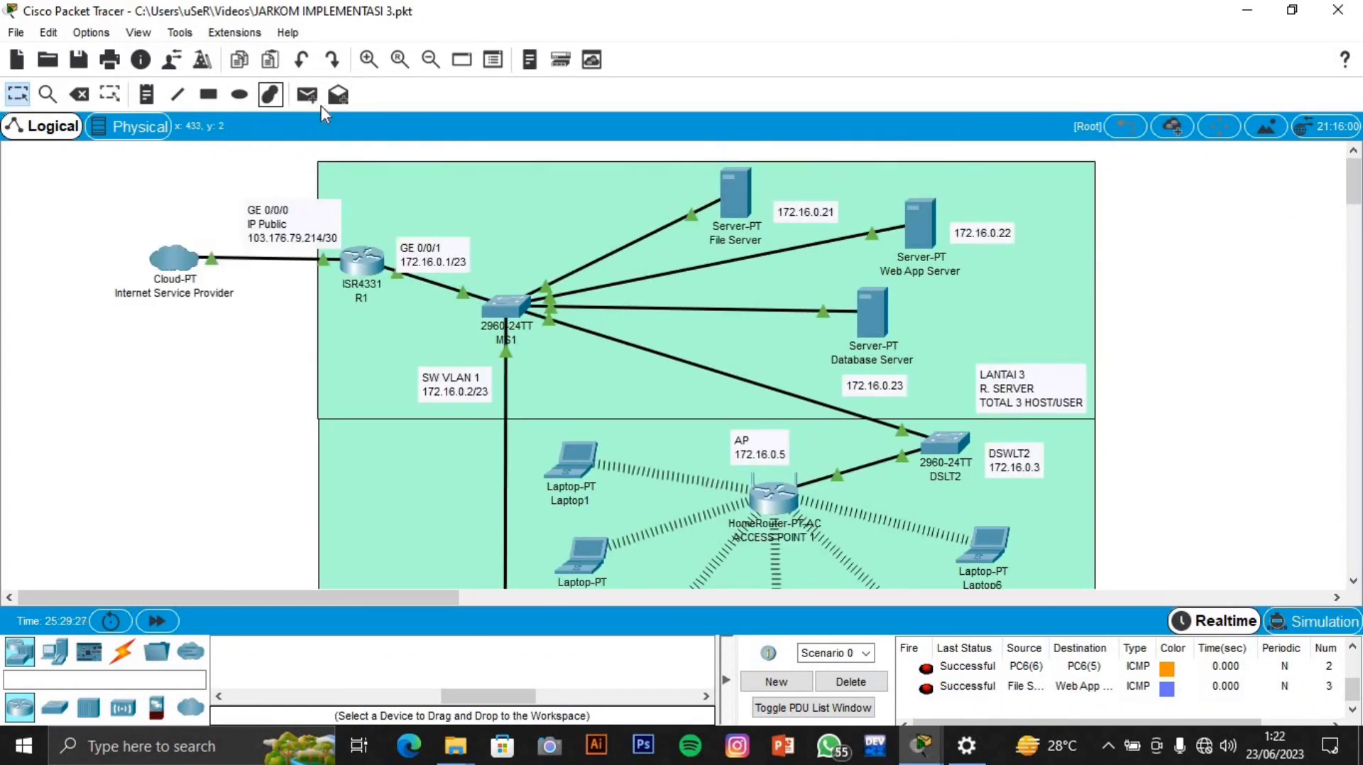
{"action": "left_click", "coordinate": [308, 95]}
{"action": "left_click", "coordinate": [921, 238]}
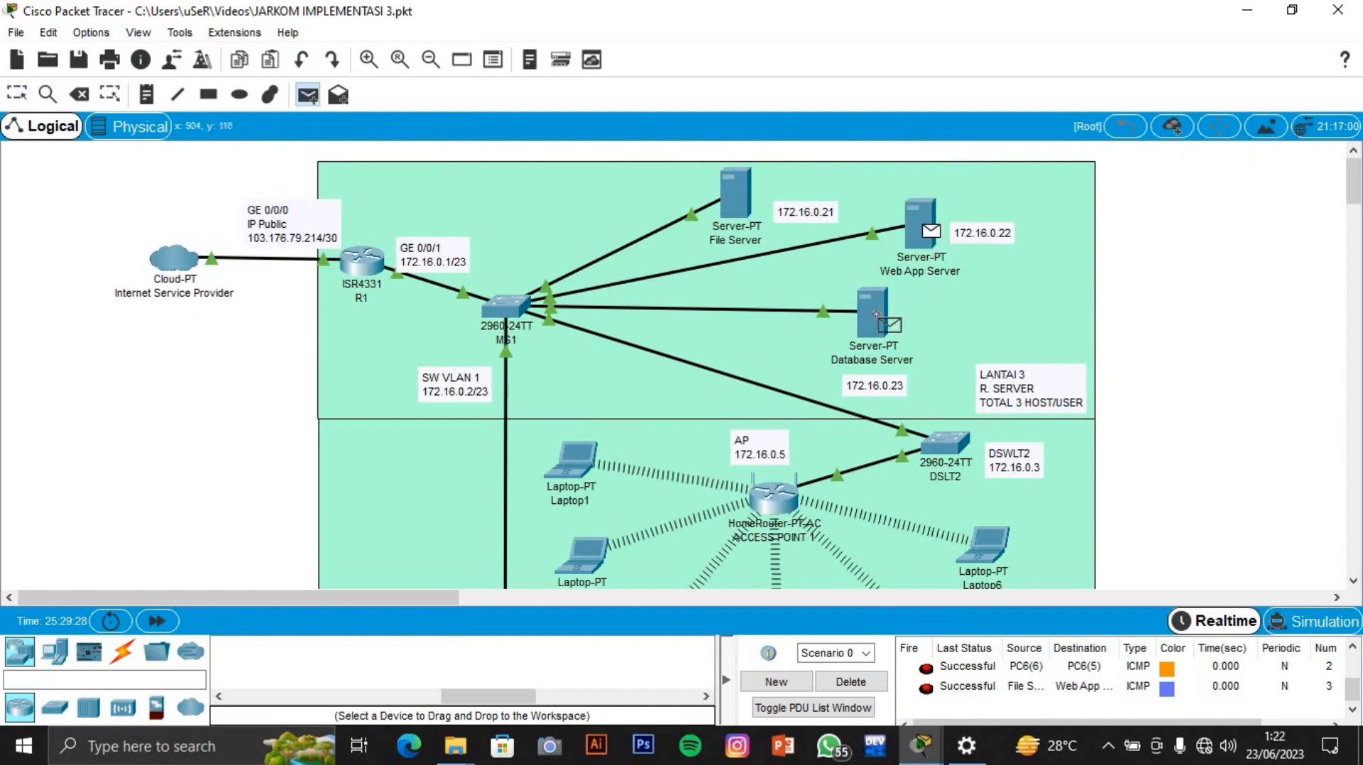
{"action": "left_click", "coordinate": [877, 315]}
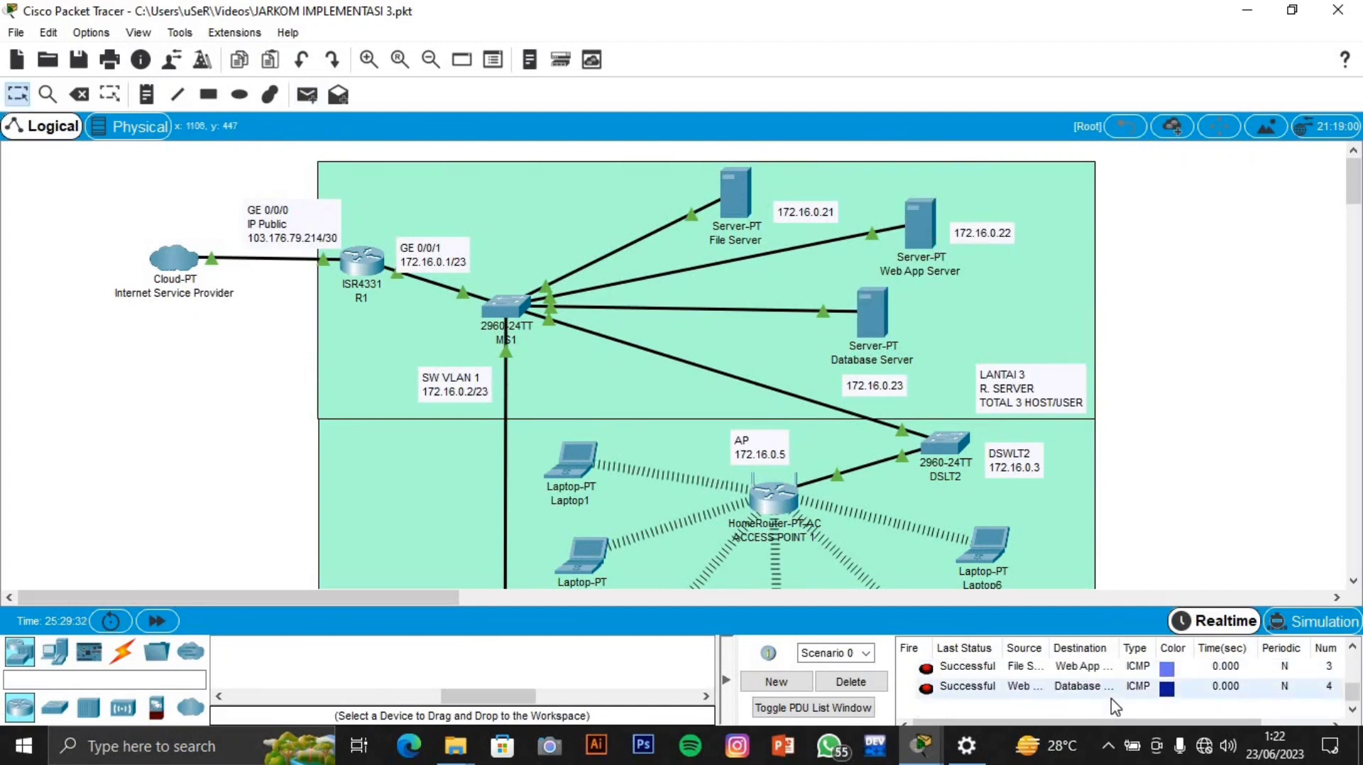
{"action": "scroll", "coordinate": [674, 454], "scroll_direction": "down", "scroll_amount": 2}
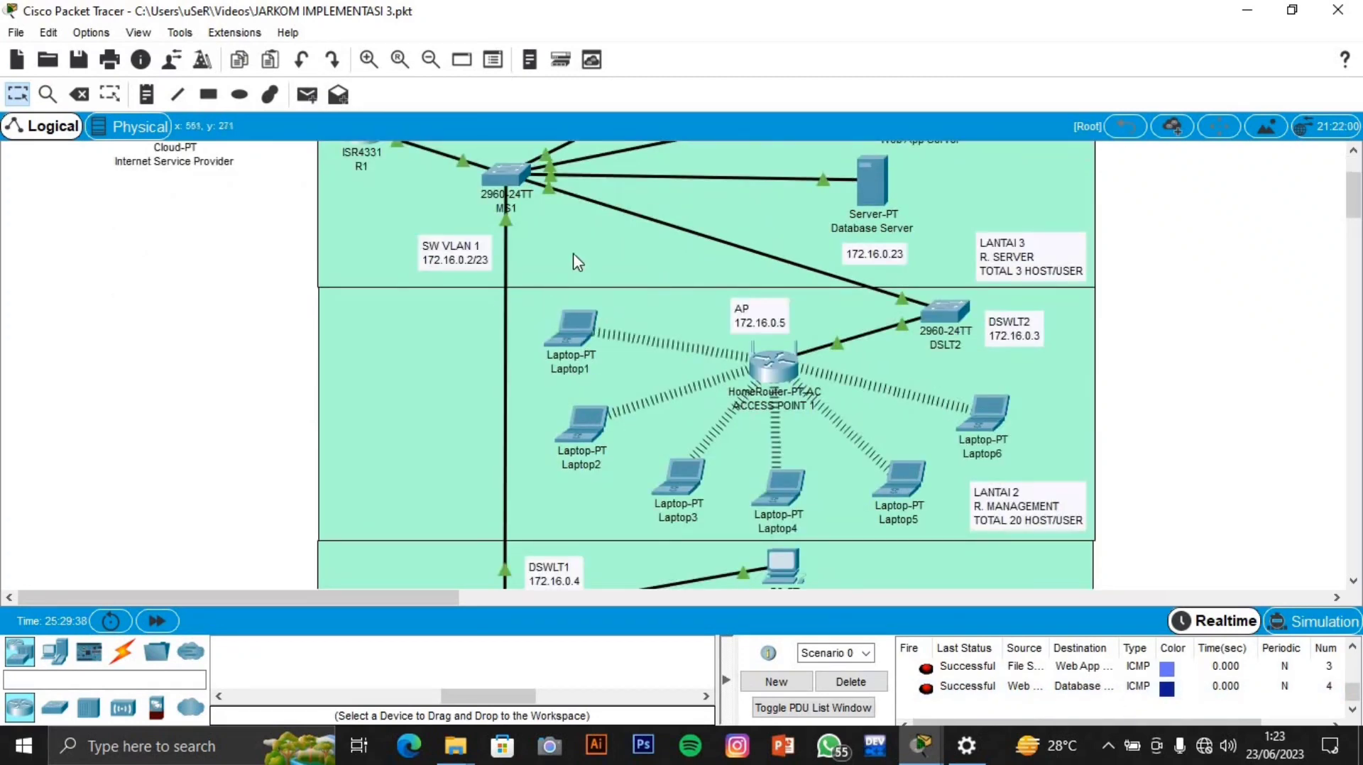
{"action": "scroll", "coordinate": [588, 268], "scroll_direction": "up", "scroll_amount": 1}
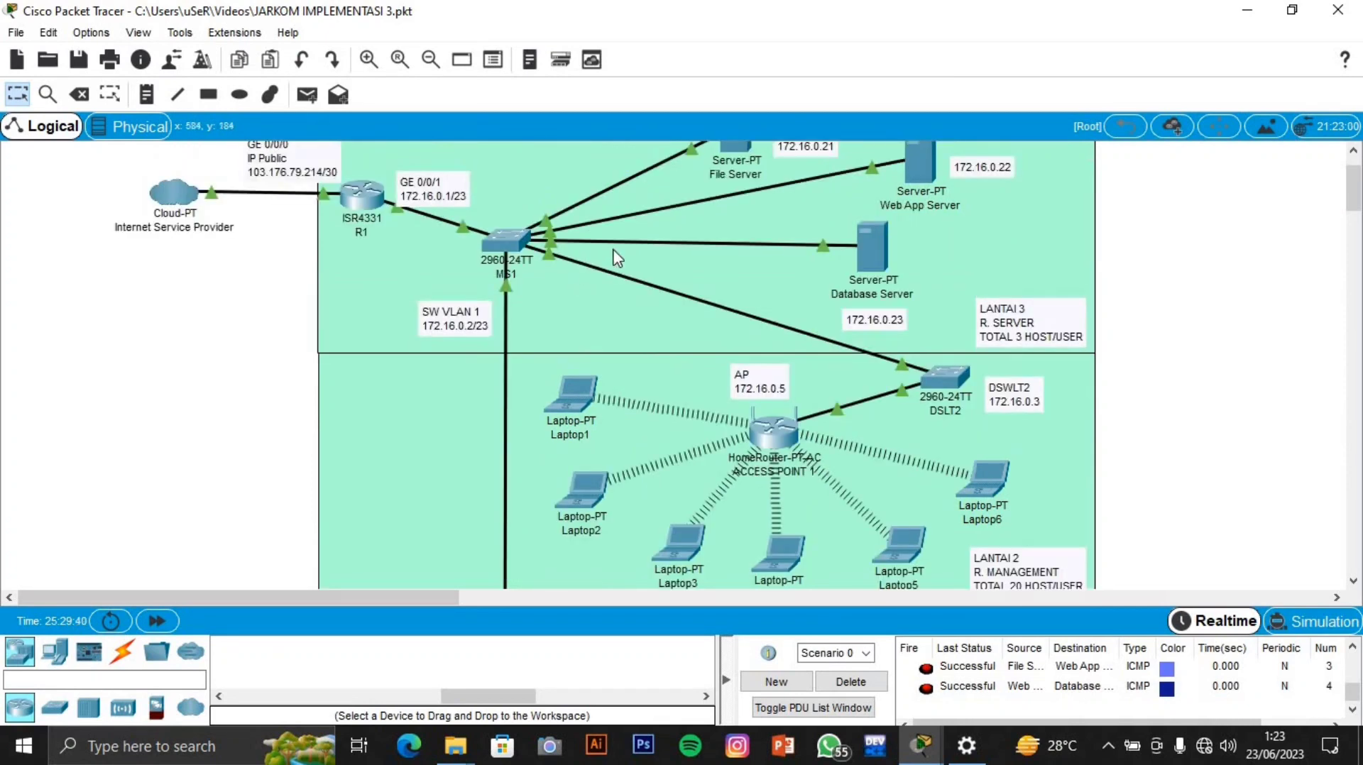